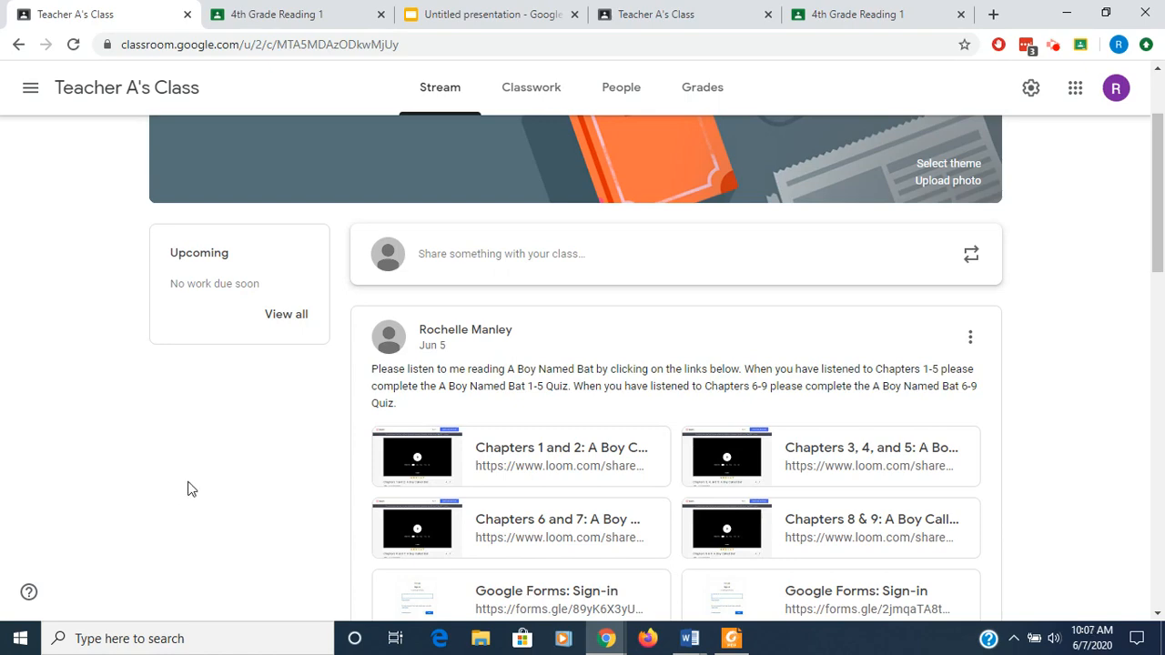
- Look through the announcement posts in the Teacher A's Class stream, from the newest to the oldest and back
scroll(187, 489, down, 4)
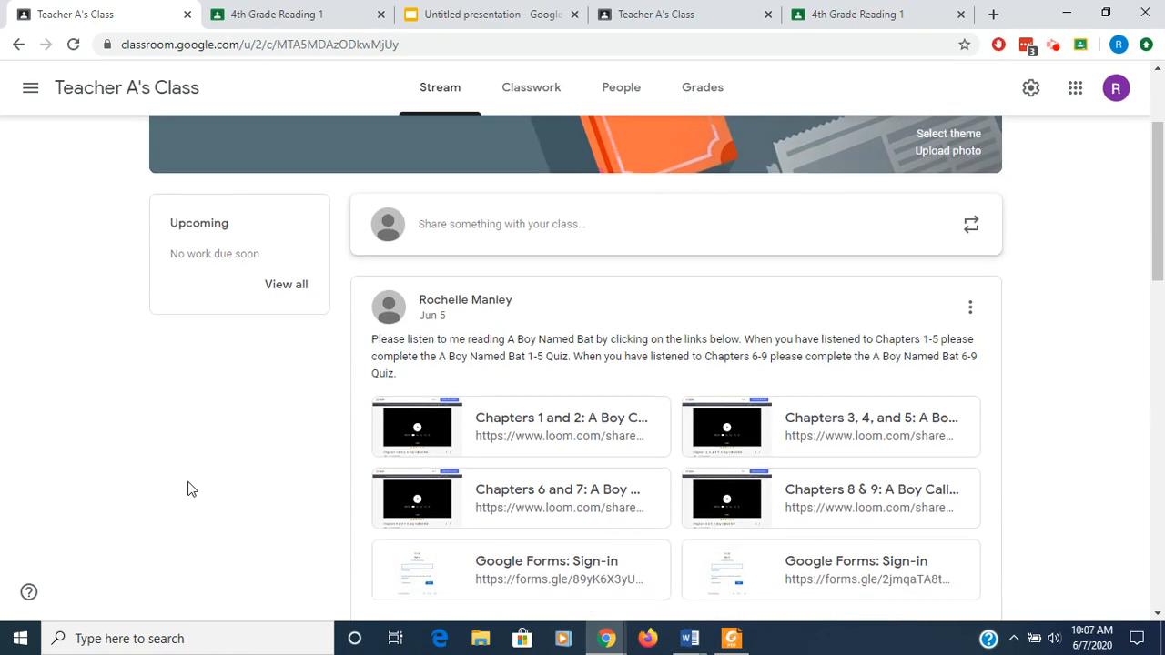
scroll(187, 490, down, 10)
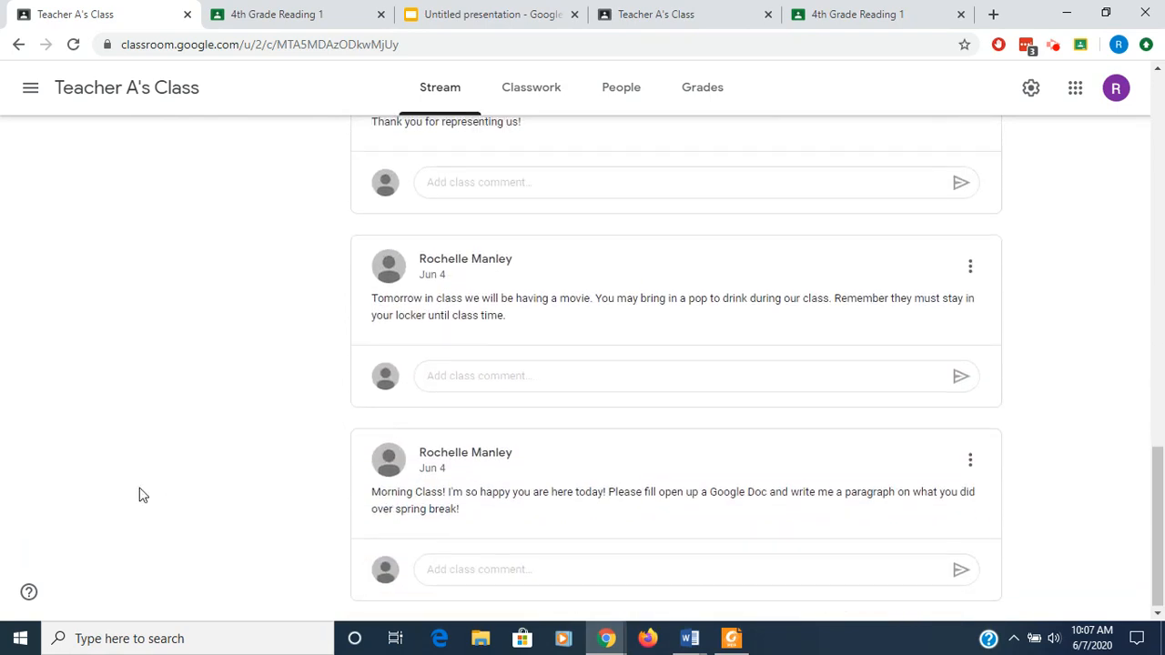
scroll(228, 327, up, 3)
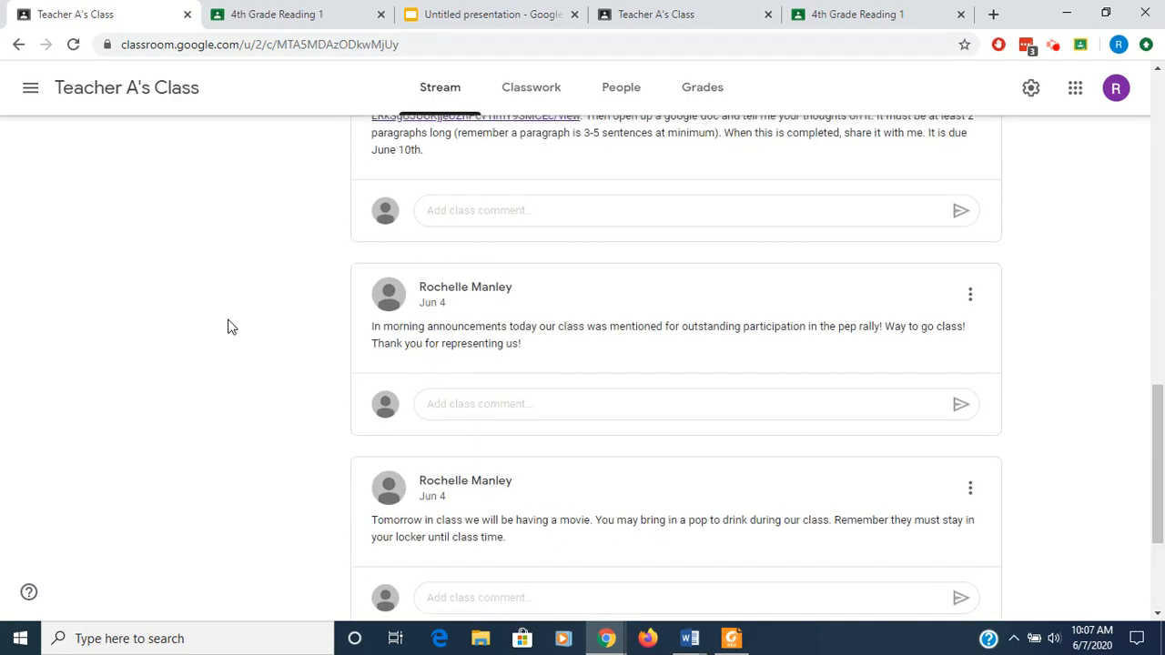
scroll(226, 341, up, 7)
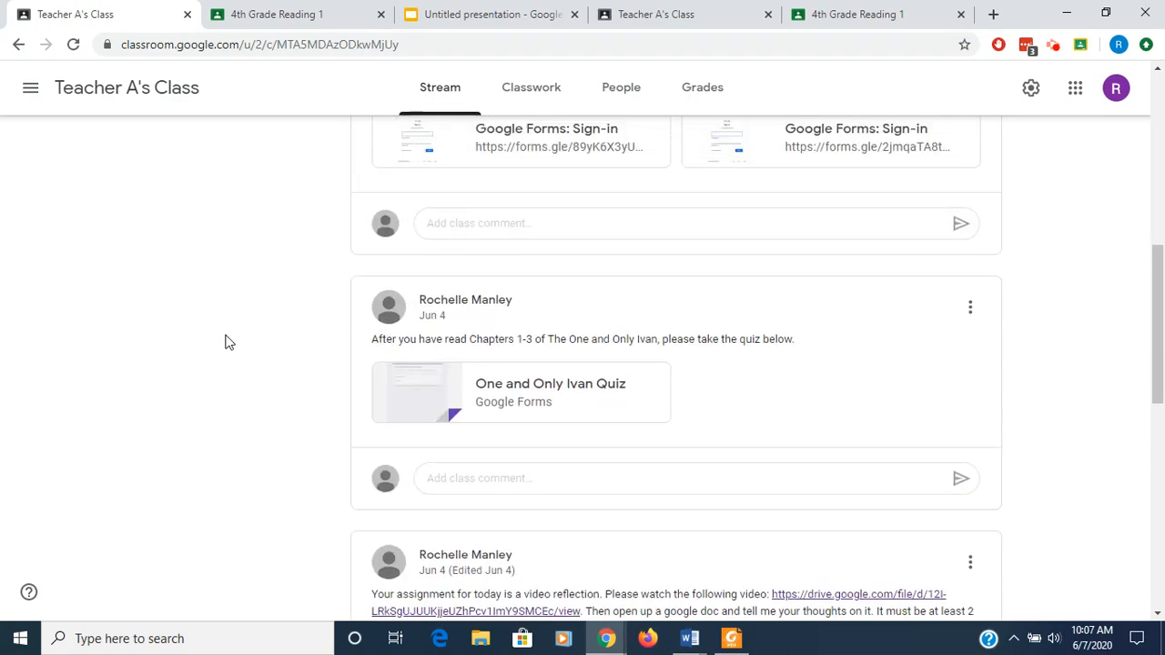
scroll(229, 342, up, 1)
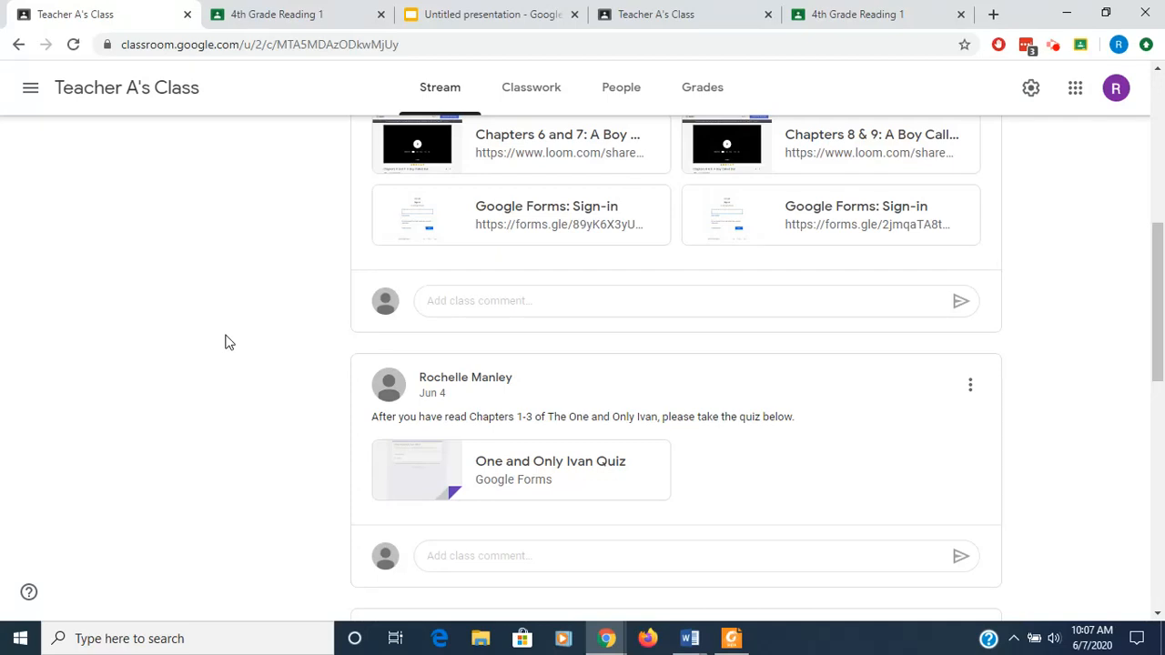
scroll(228, 342, up, 3)
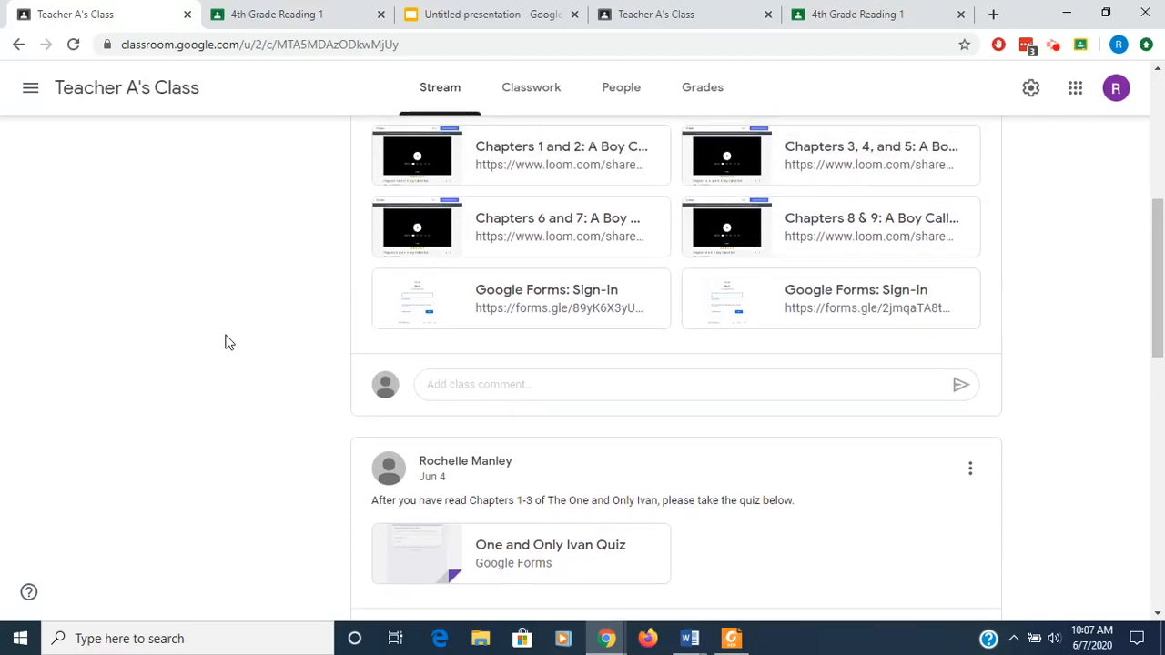
scroll(227, 338, up, 1)
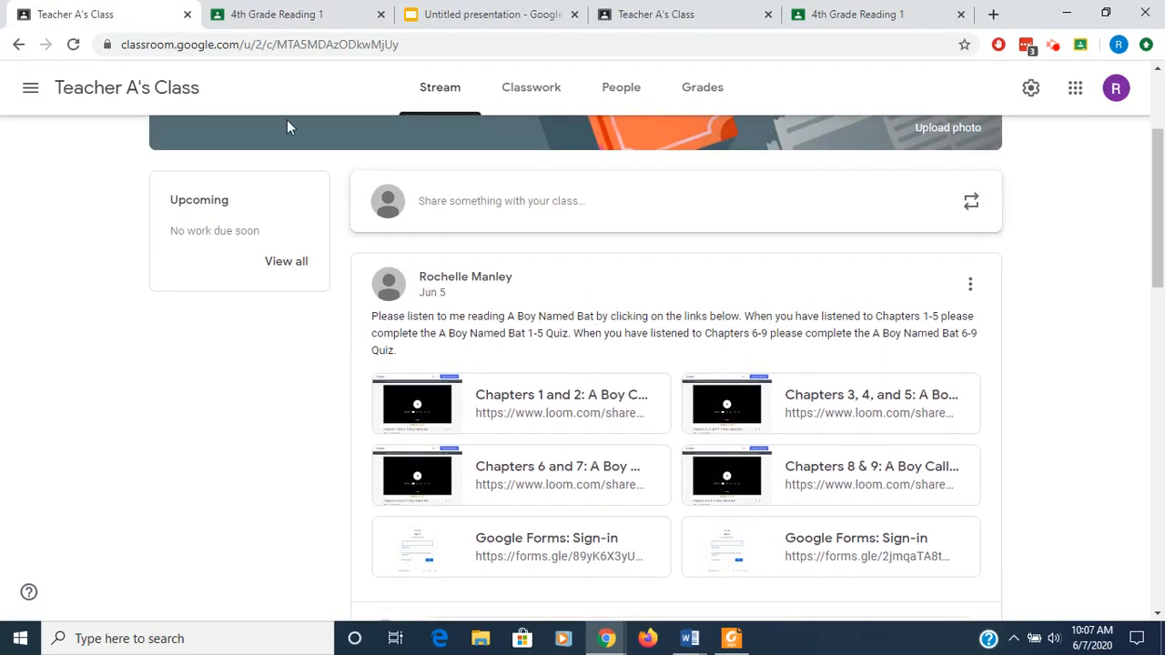
- In the 4th Grade Reading classwork, move the June 4th Thursday Morning Message above the June 5th Friday one
click(346, 25)
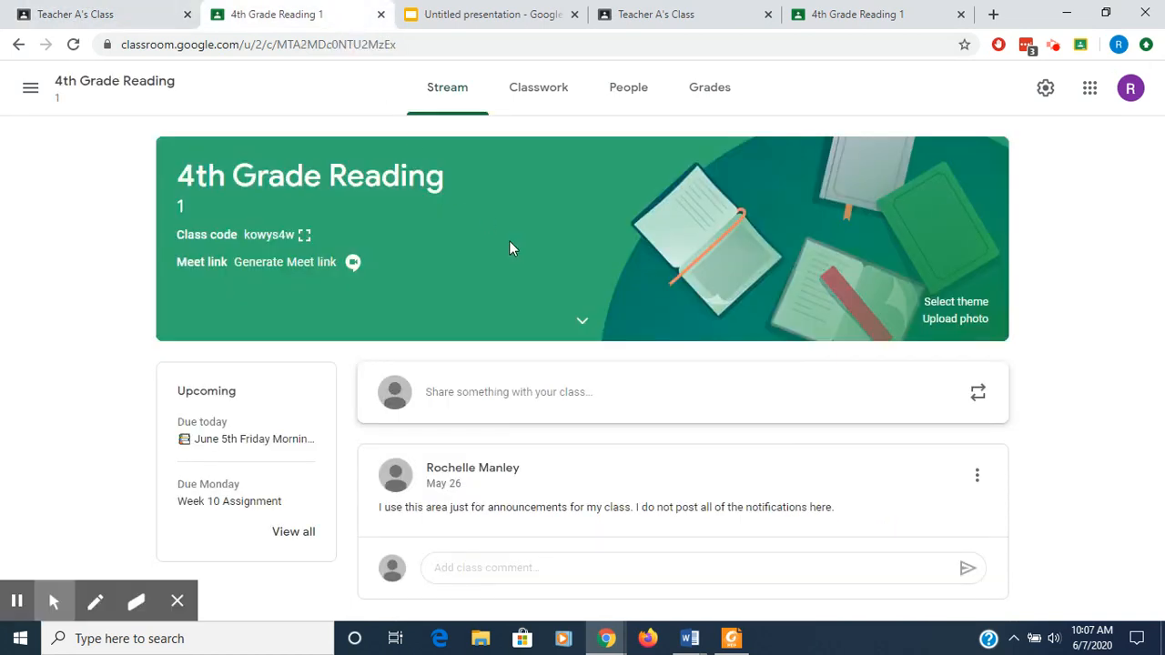
click(551, 104)
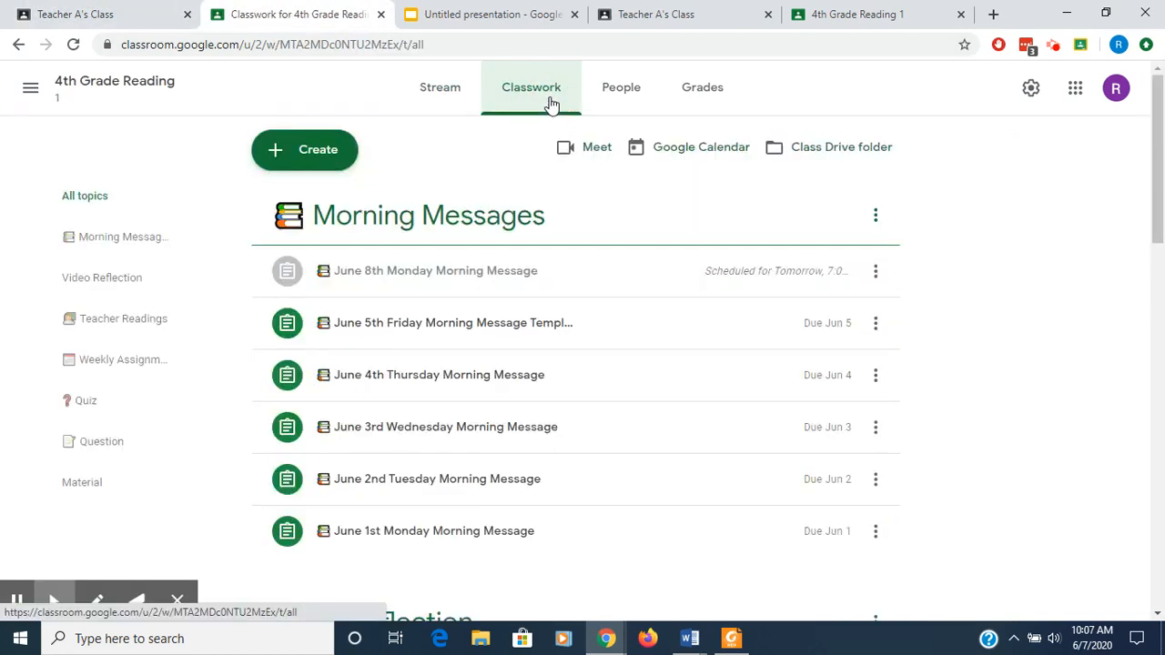
drag(507, 393, 528, 320)
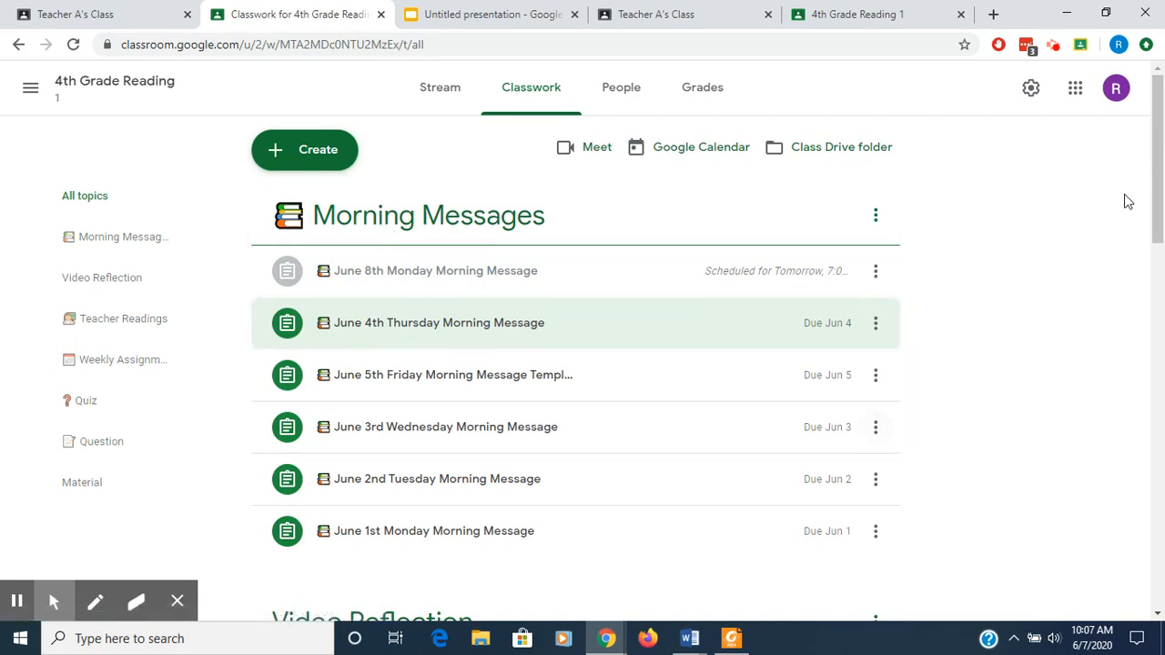
- Move the Video Reflection topic below the Teacher Readings topic in the 4th Grade Reading classwork
click(1150, 205)
drag(1154, 214, 1160, 337)
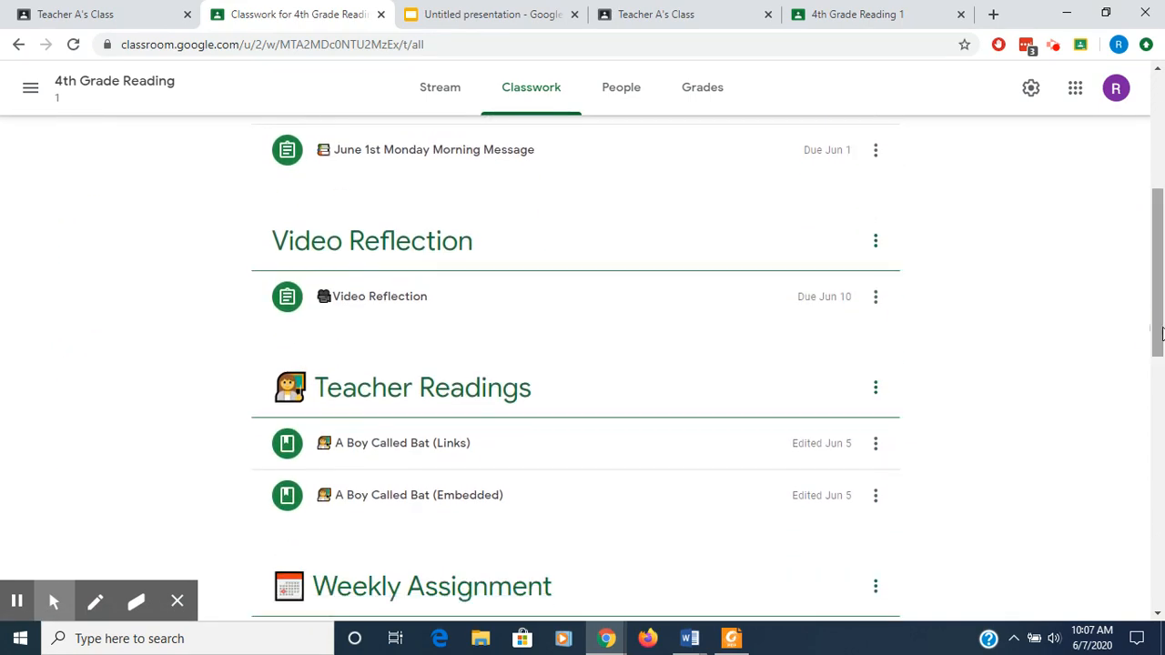
drag(411, 251, 367, 419)
drag(1156, 305, 1160, 178)
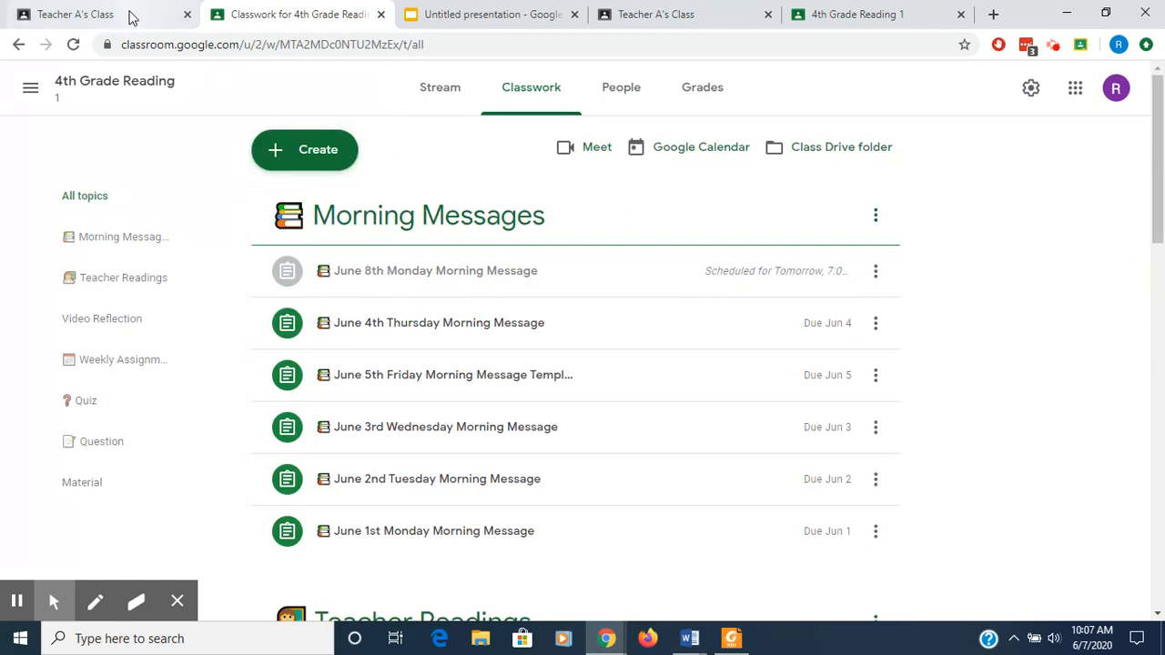
- Return to the teacher view of Teacher A's Class and examine the A Boy Named Bat post in the stream
click(134, 15)
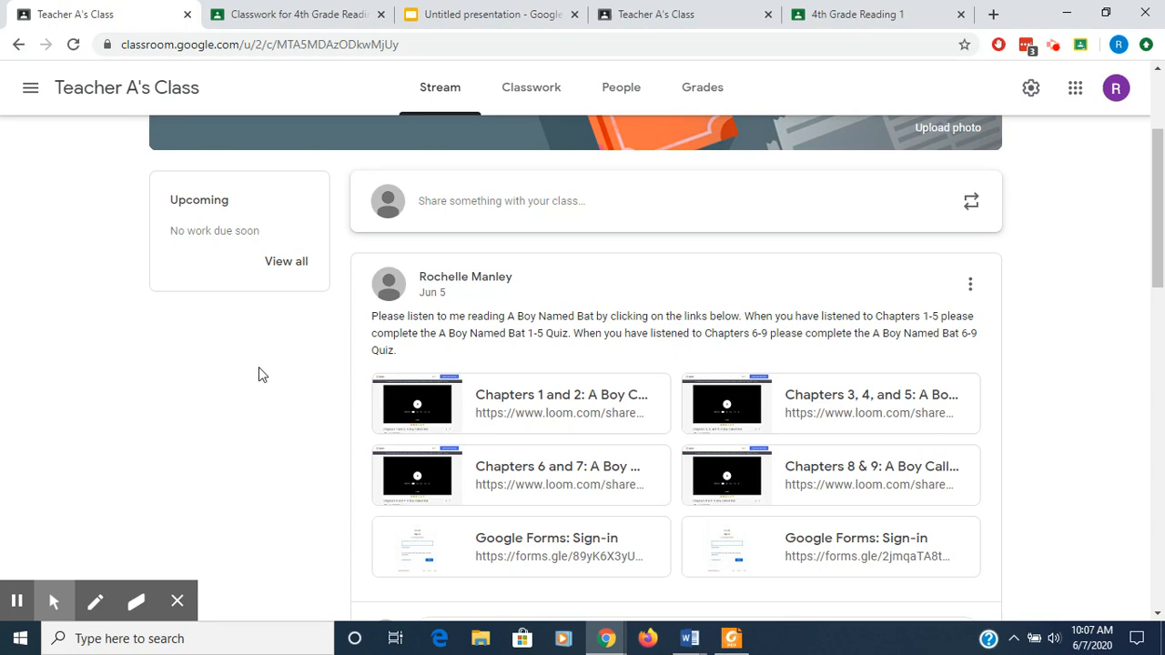
scroll(226, 399, down, 1)
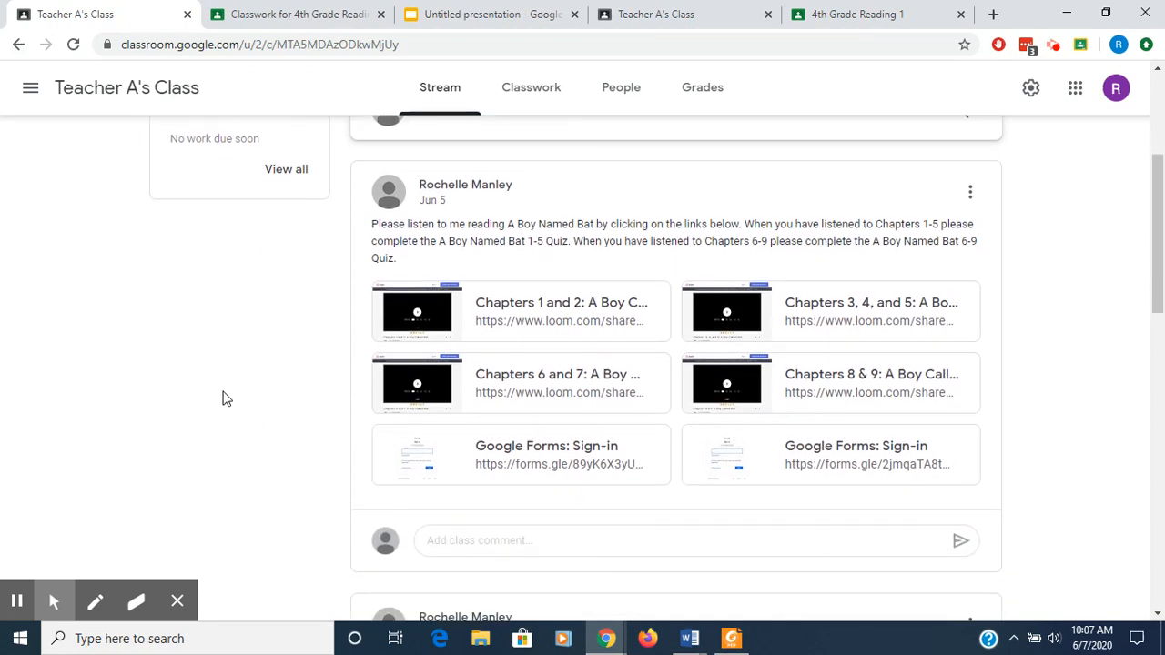
scroll(226, 399, up, 2)
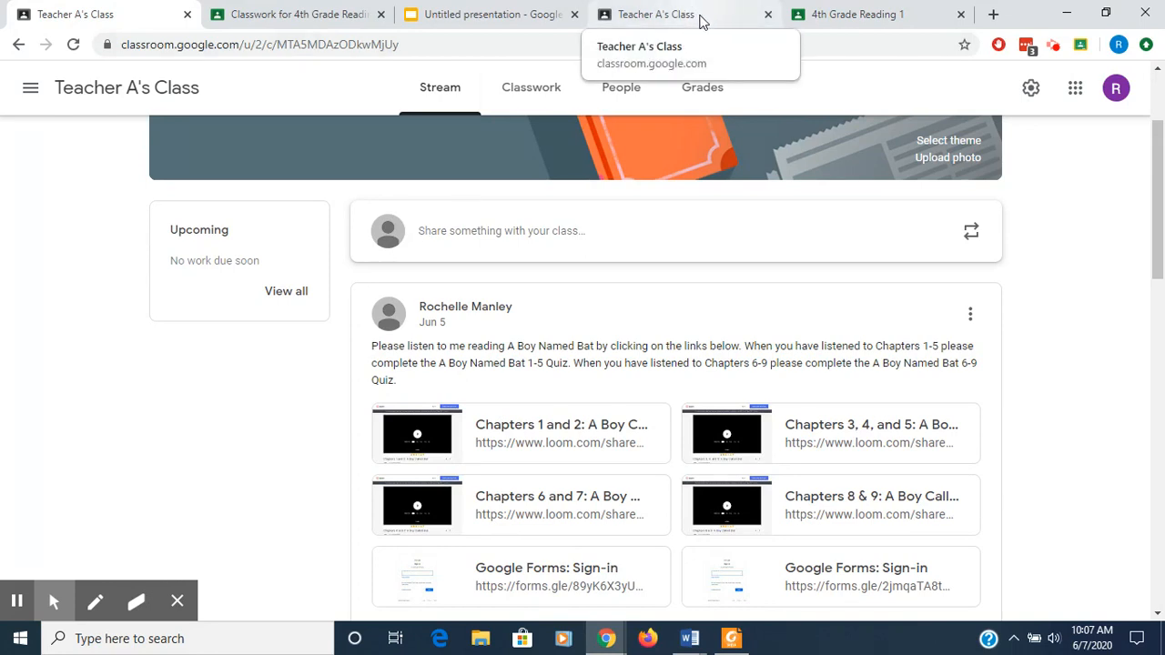
- Examine the stream posts of Teacher A's Class in the student view, down to the oldest announcement and back to the video reflection post
click(699, 17)
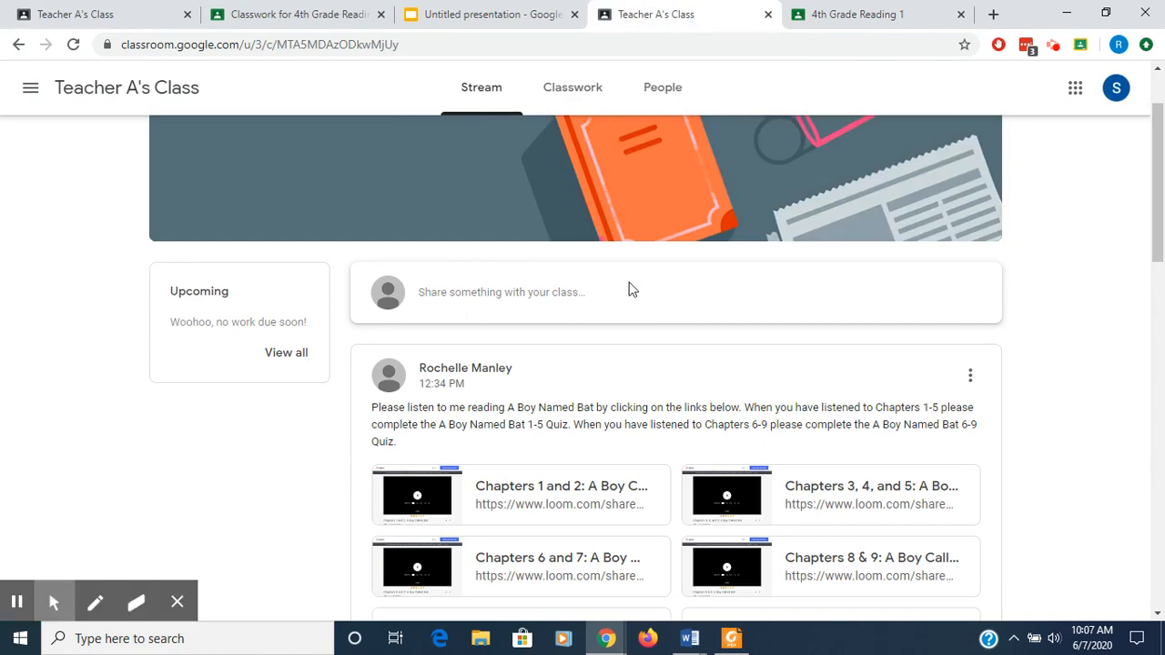
scroll(631, 333, down, 1)
scroll(632, 331, down, 2)
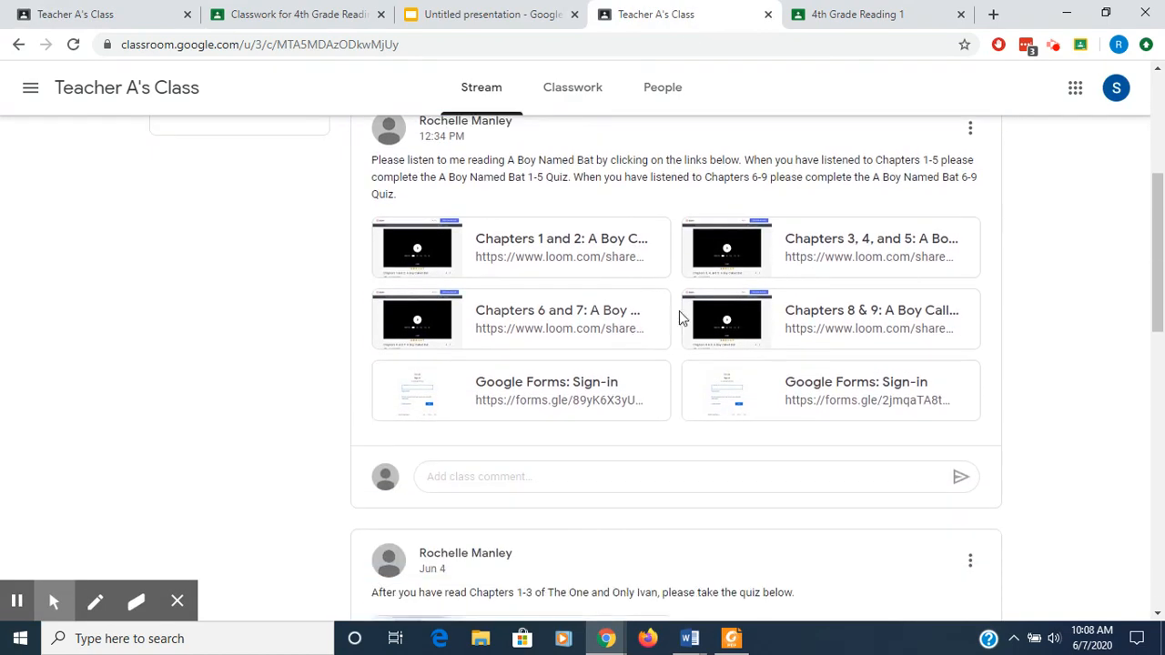
scroll(1072, 357, down, 3)
scroll(1072, 357, down, 6)
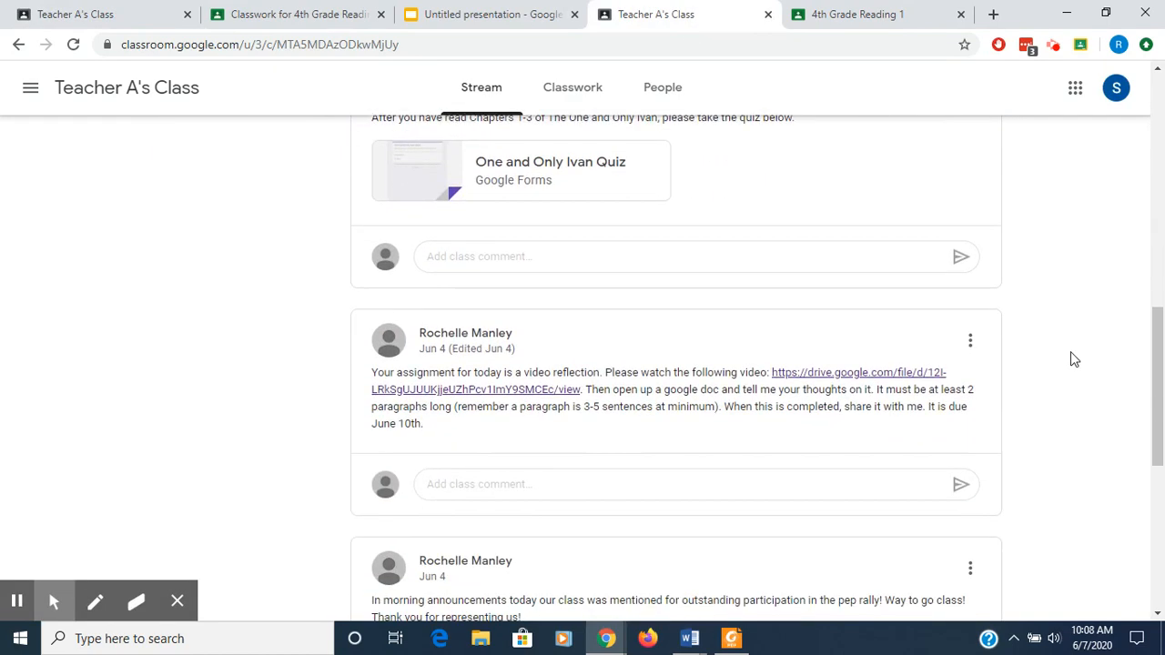
scroll(1072, 358, down, 2)
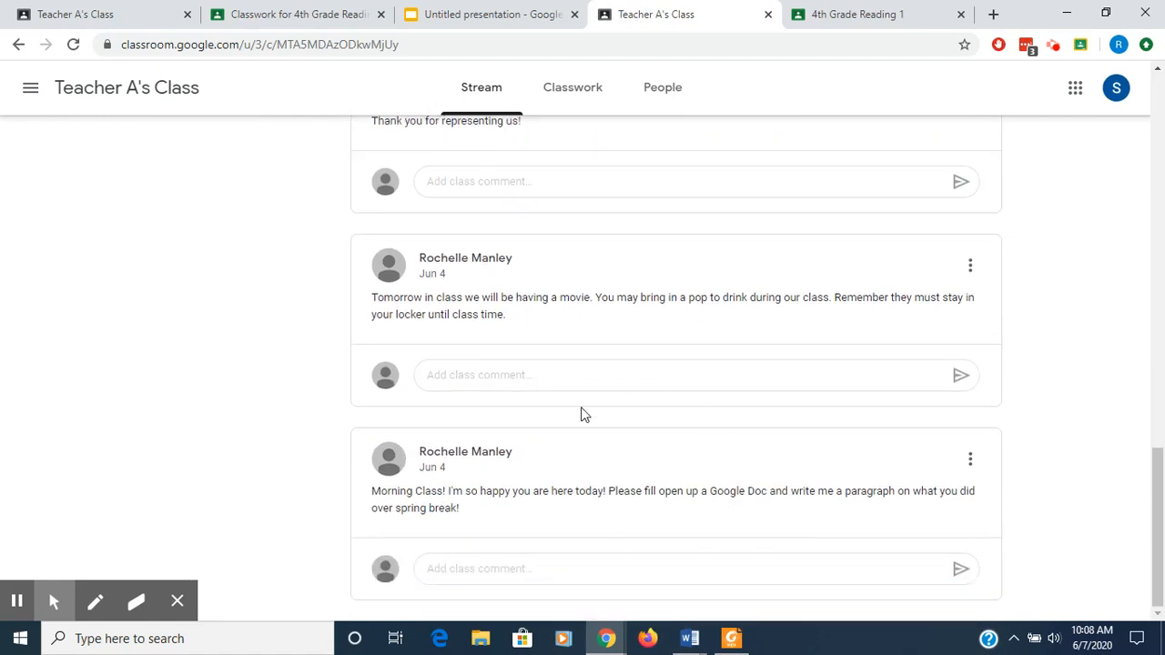
scroll(600, 337, up, 1)
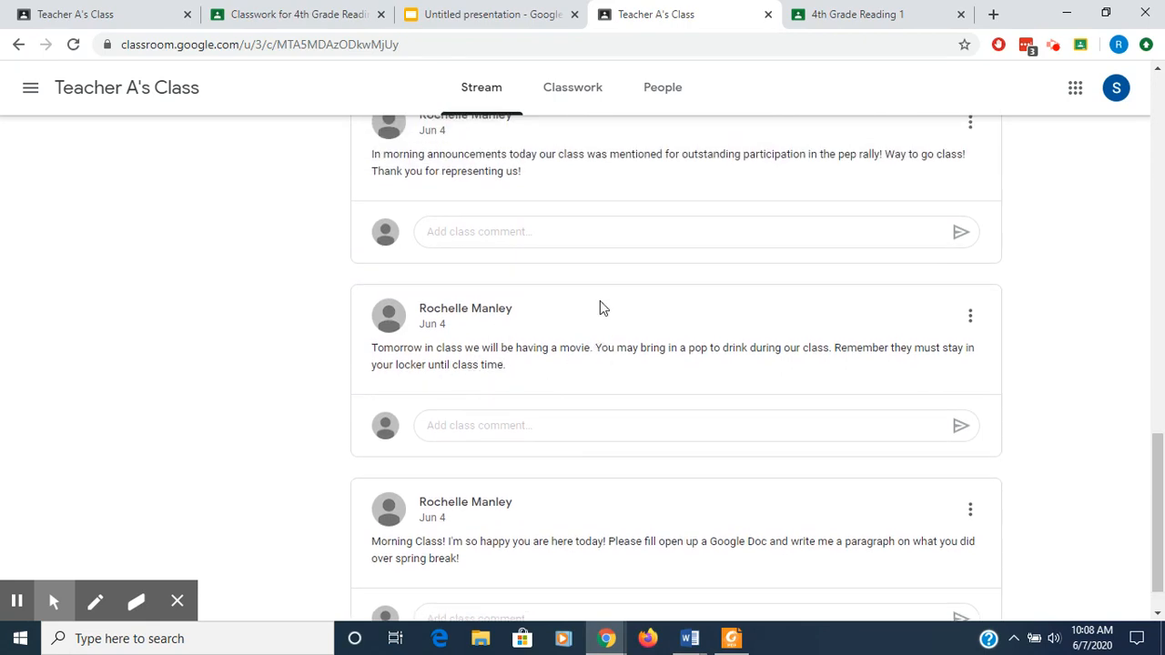
scroll(600, 308, up, 1)
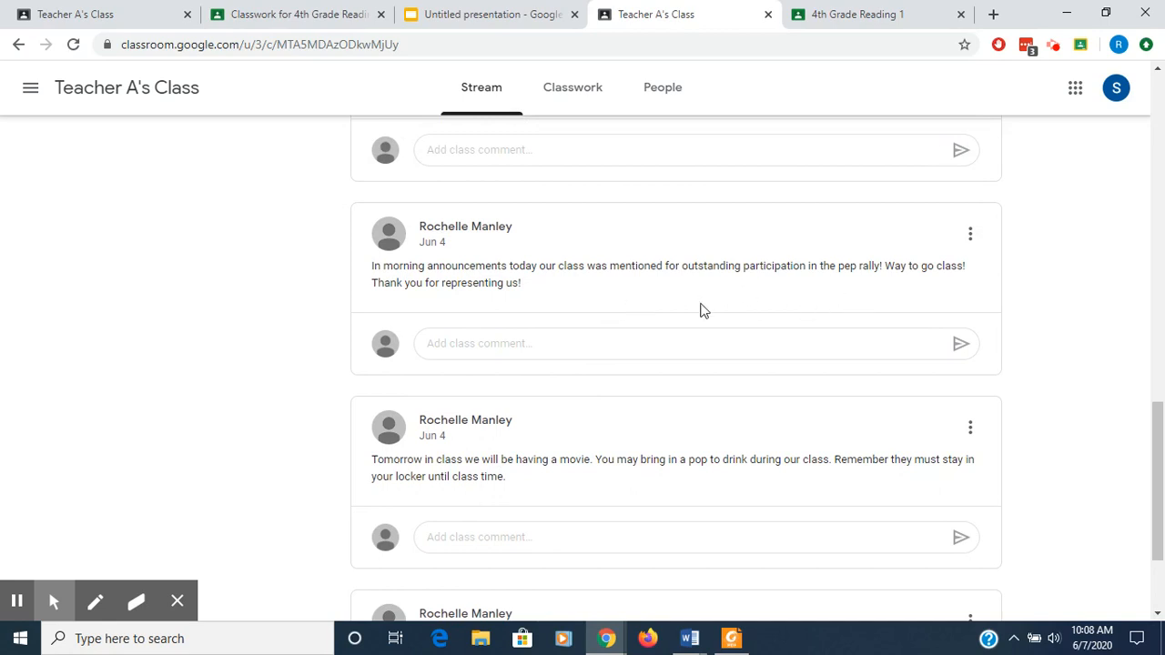
scroll(700, 310, up, 2)
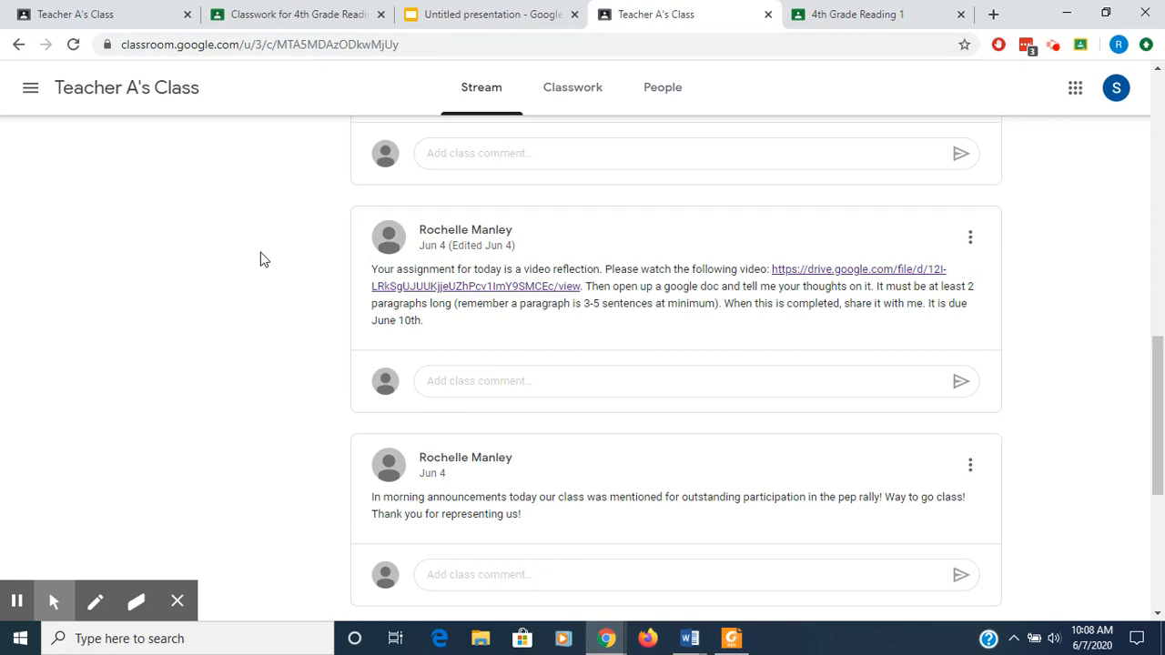
- Review the quiz and video reflection posts in the teacher's stream of Teacher A's Class
click(119, 15)
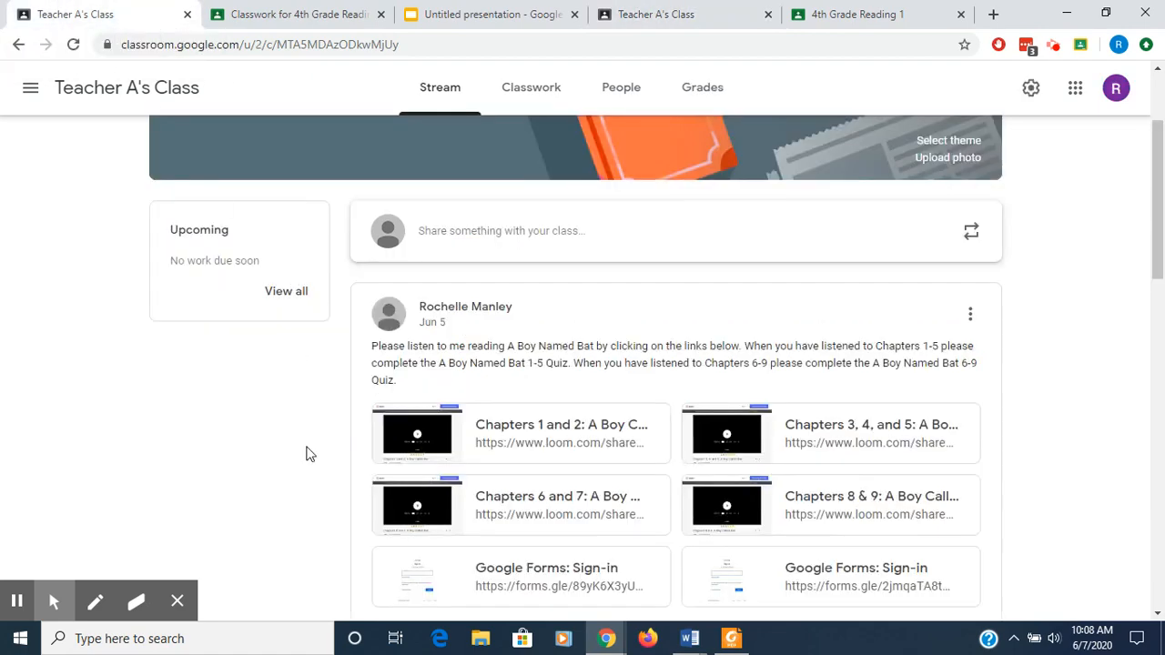
scroll(294, 452, down, 3)
scroll(294, 453, down, 5)
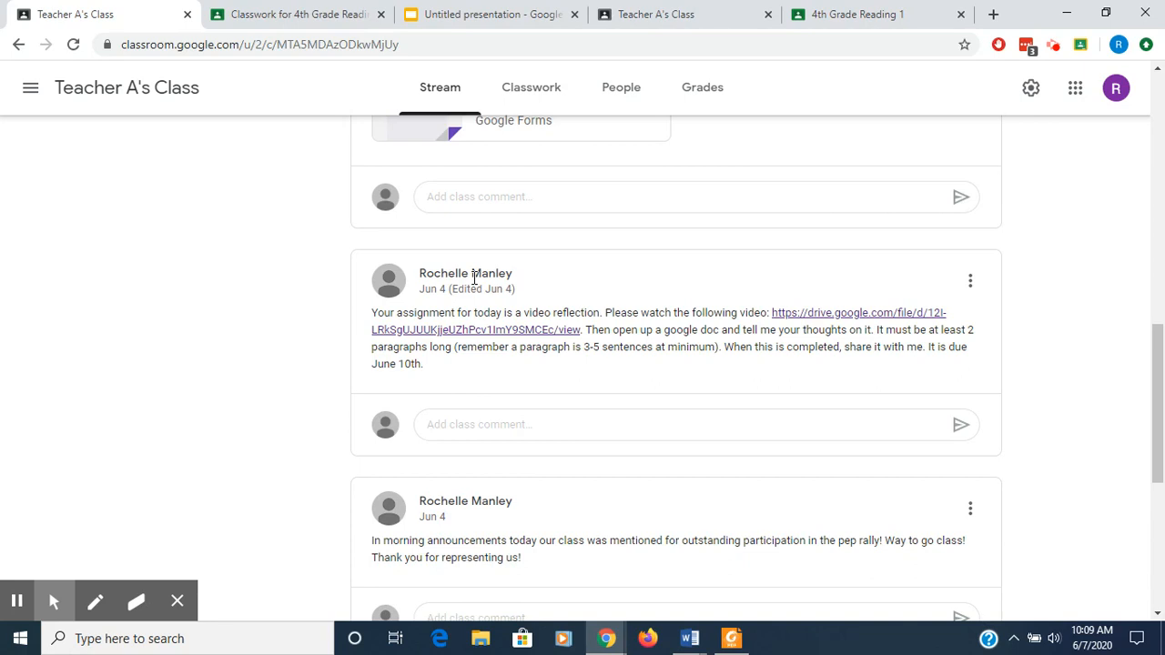
scroll(230, 198, up, 3)
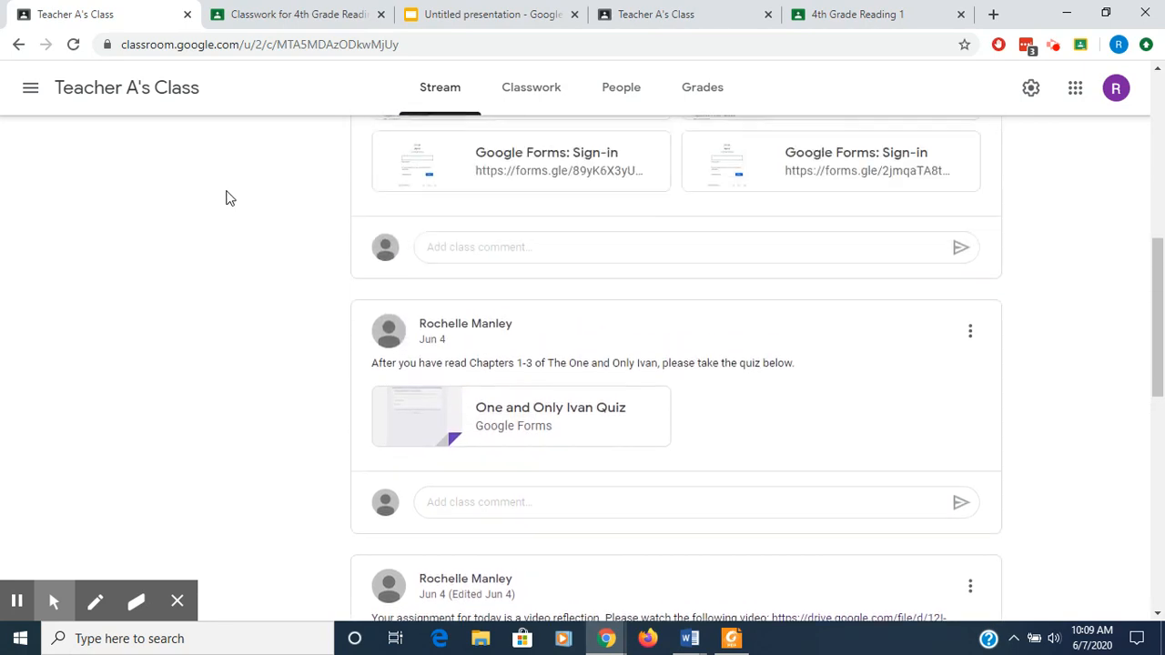
scroll(230, 198, up, 5)
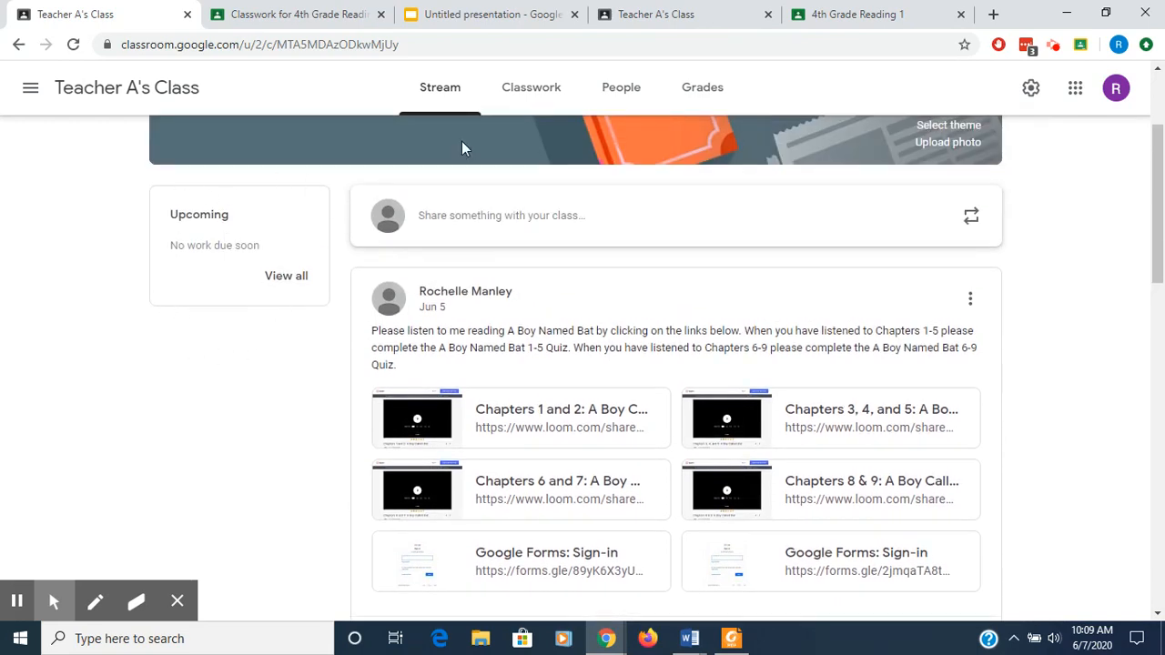
- In the student view of Teacher A's Class, check the Classwork page and the stream's Upcoming section
click(710, 18)
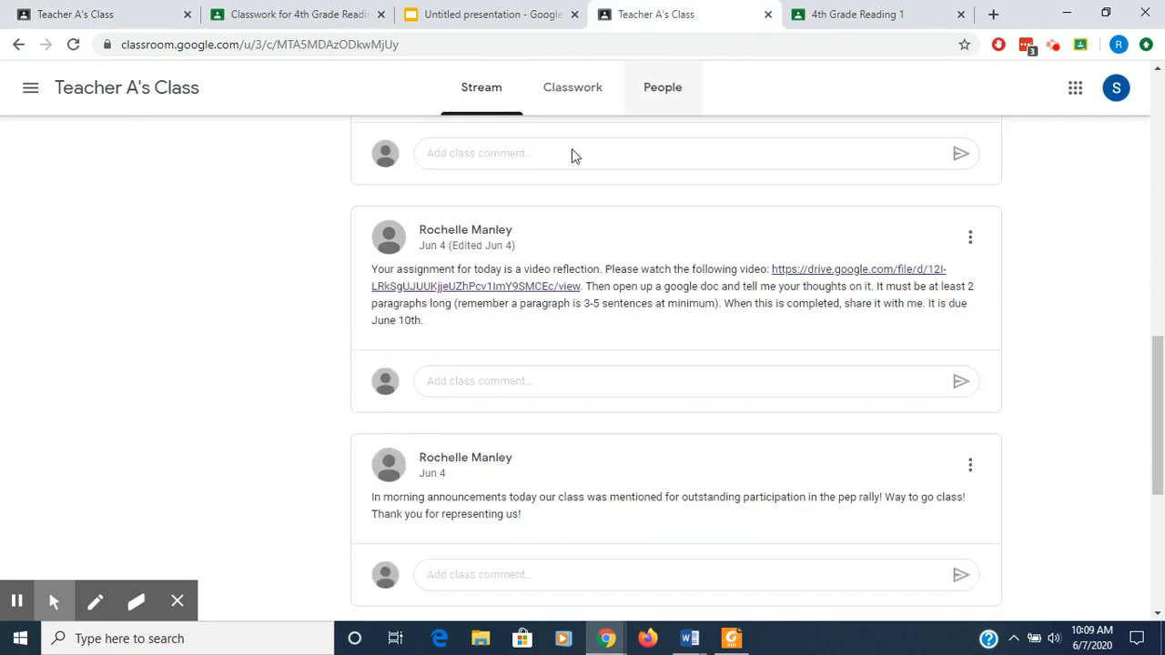
scroll(246, 264, up, 2)
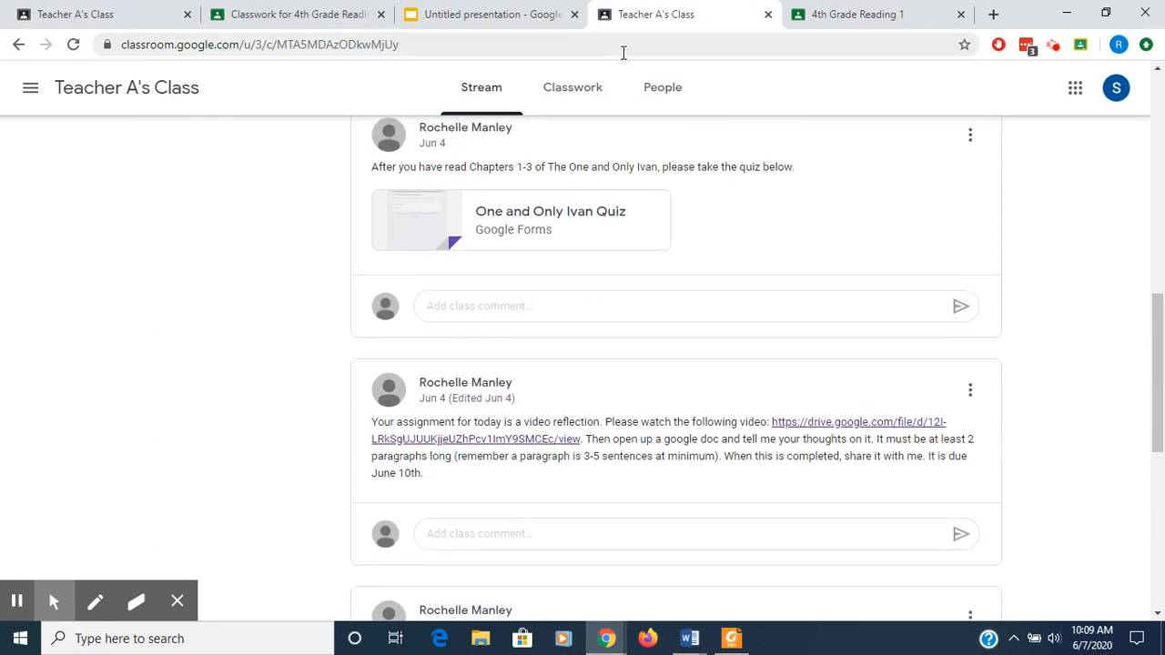
click(572, 88)
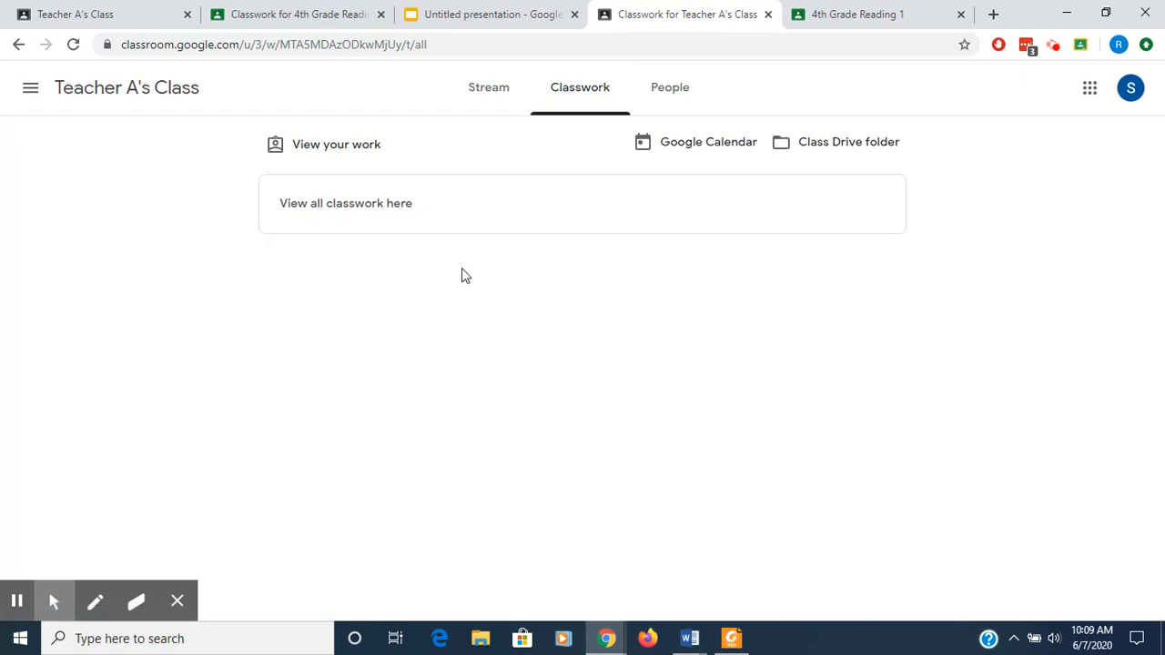
click(488, 96)
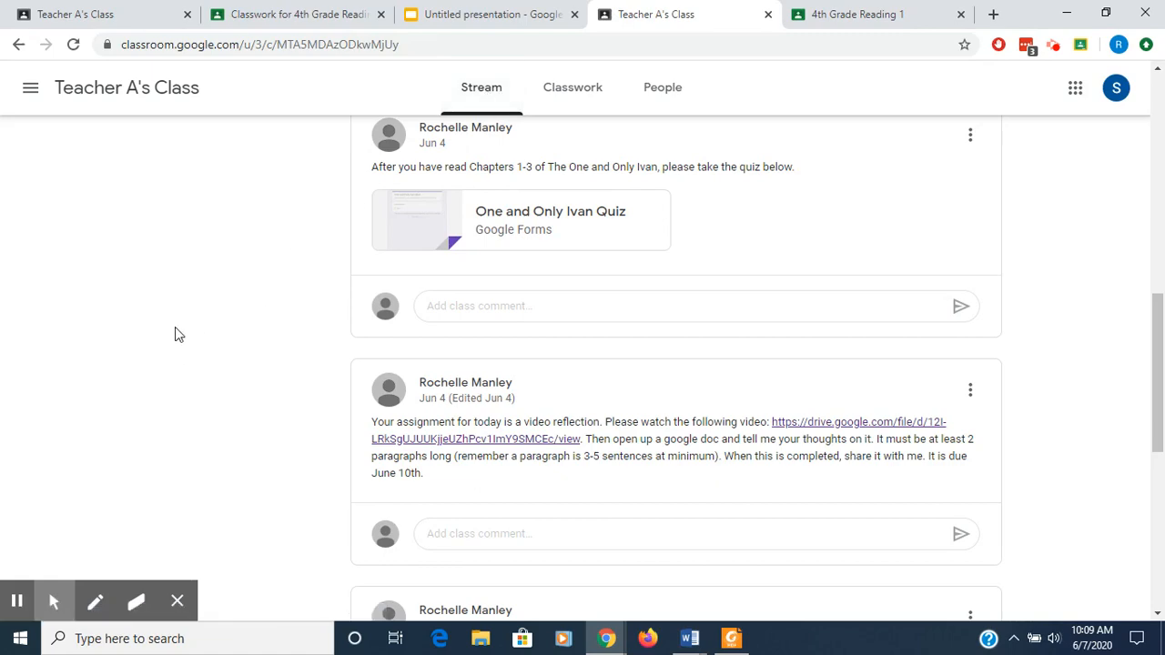
scroll(175, 329, up, 3)
scroll(176, 329, up, 4)
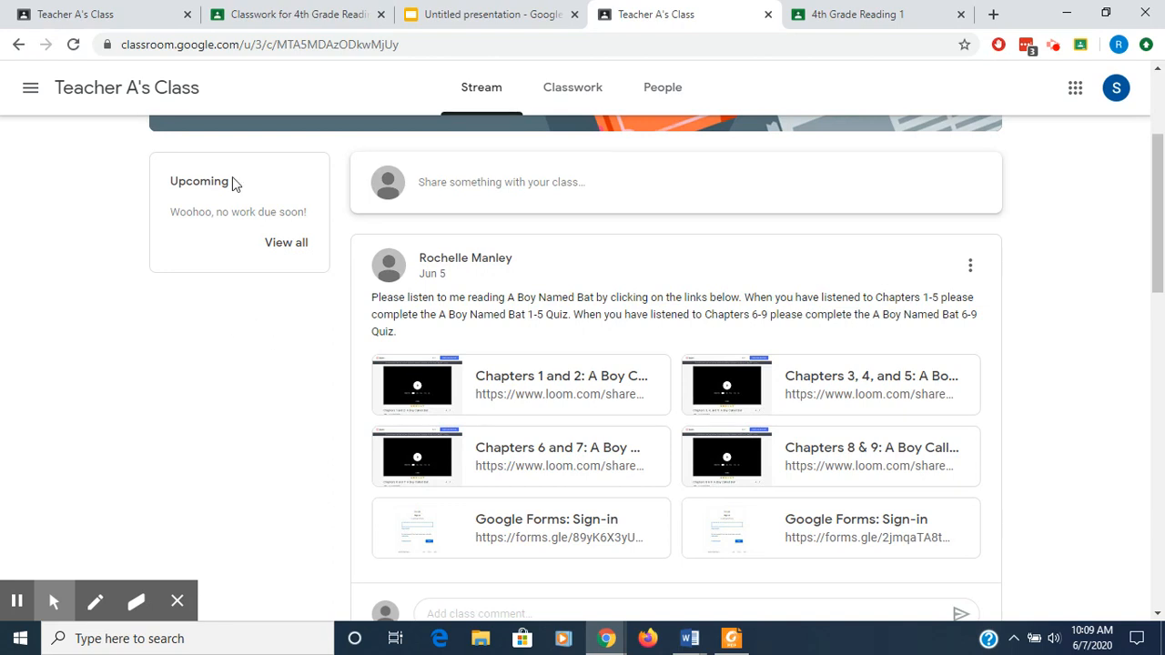
- Compare the teacher's stream of Teacher A's Class with the topics on the 4th Grade Reading Classwork page
click(153, 20)
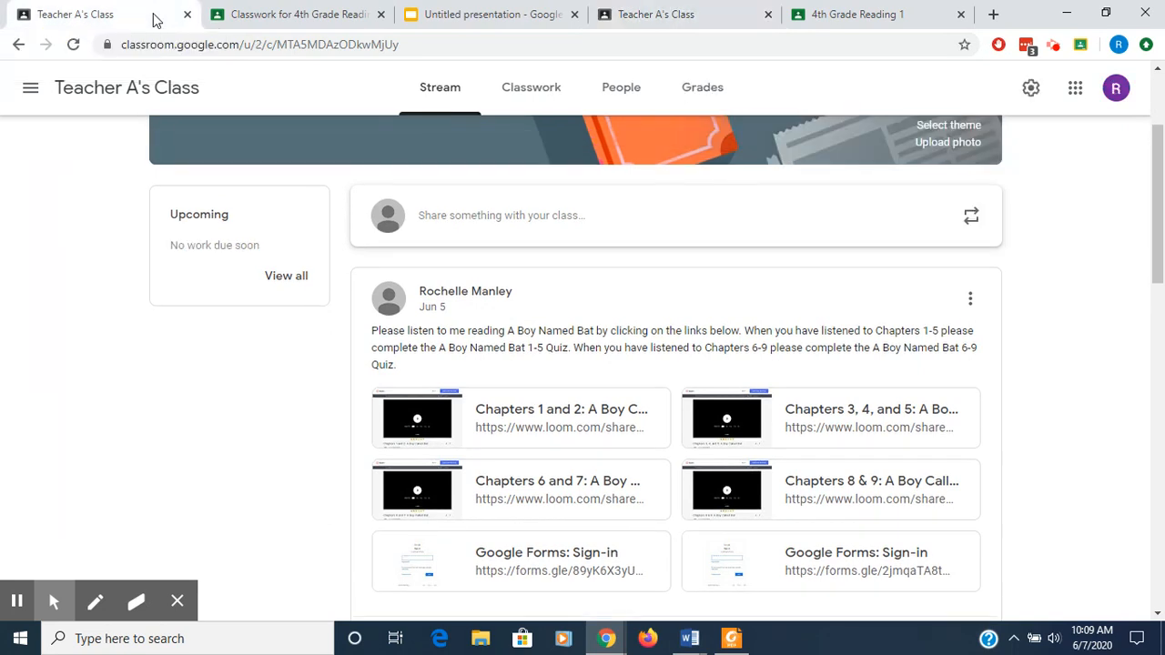
click(261, 20)
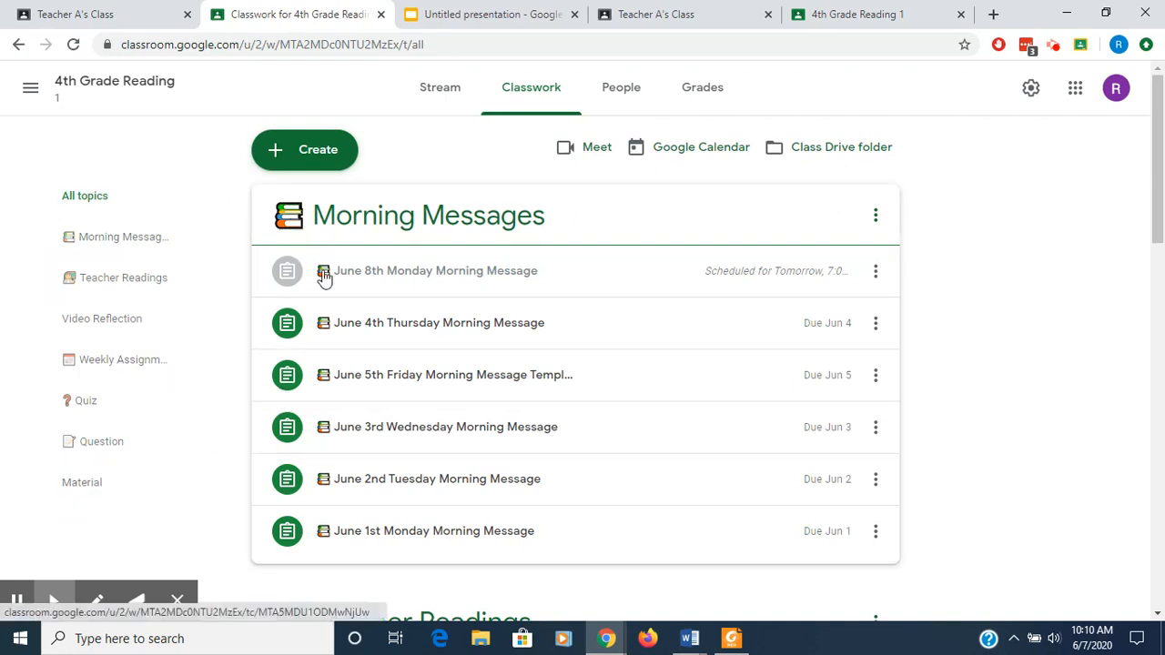
scroll(404, 354, down, 3)
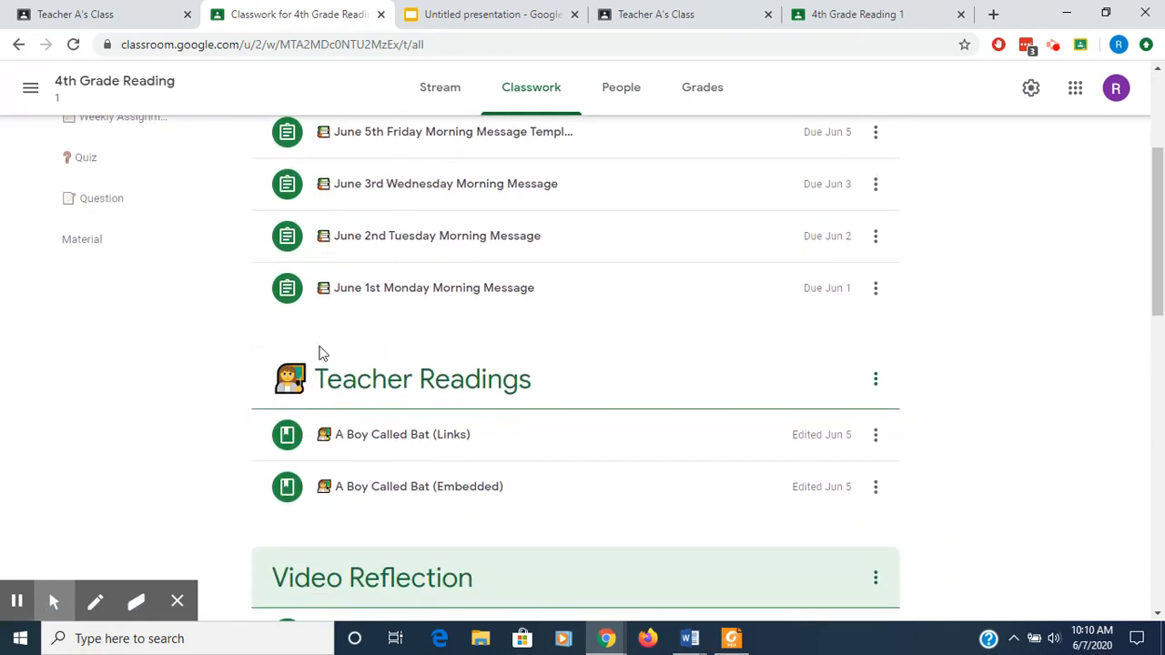
scroll(546, 439, down, 2)
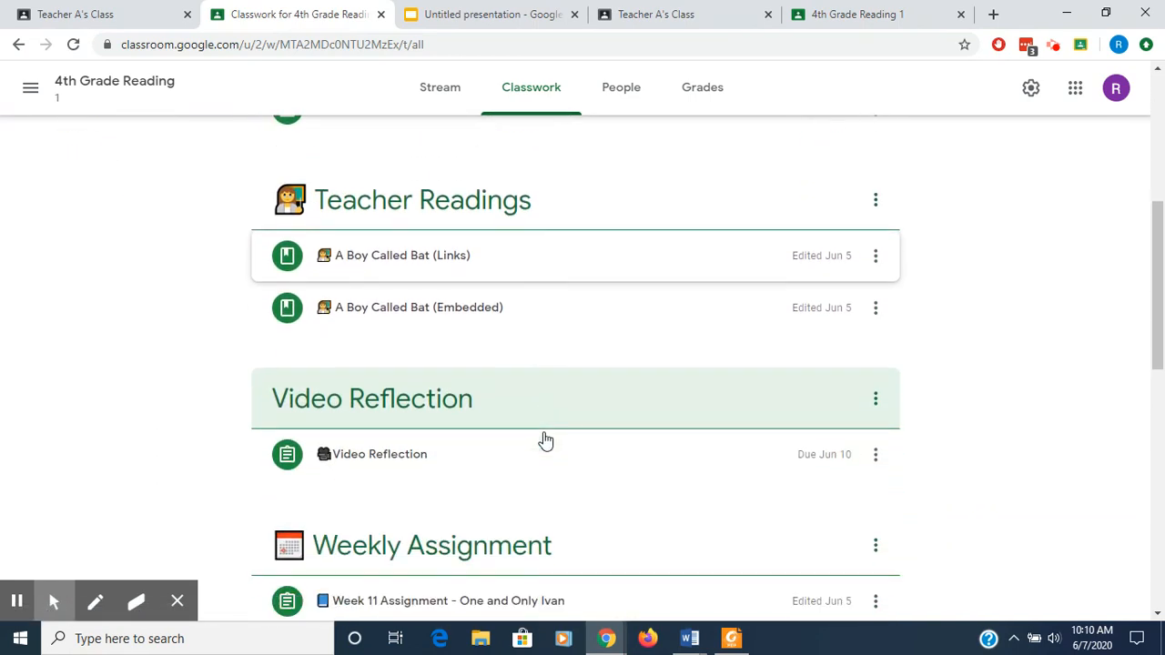
- Review the topics on the teacher's 4th Grade Reading Classwork page, from Teacher Readings through Weekly Assignment and back to Morning Messages
scroll(406, 488, down, 2)
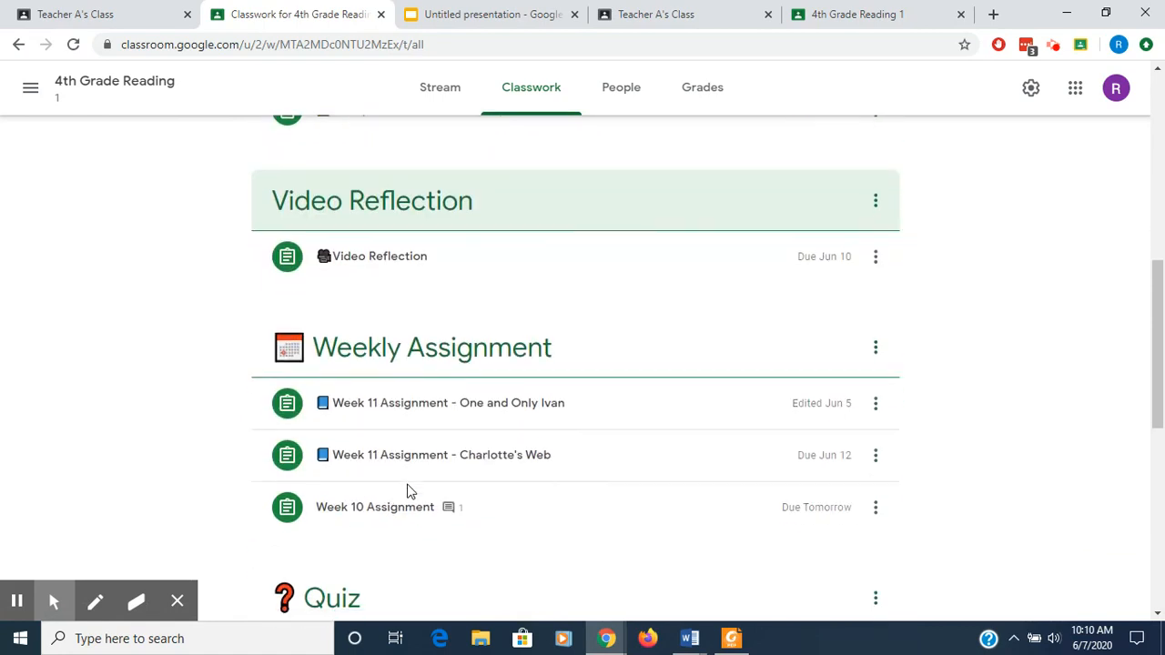
scroll(406, 489, down, 2)
scroll(407, 492, up, 4)
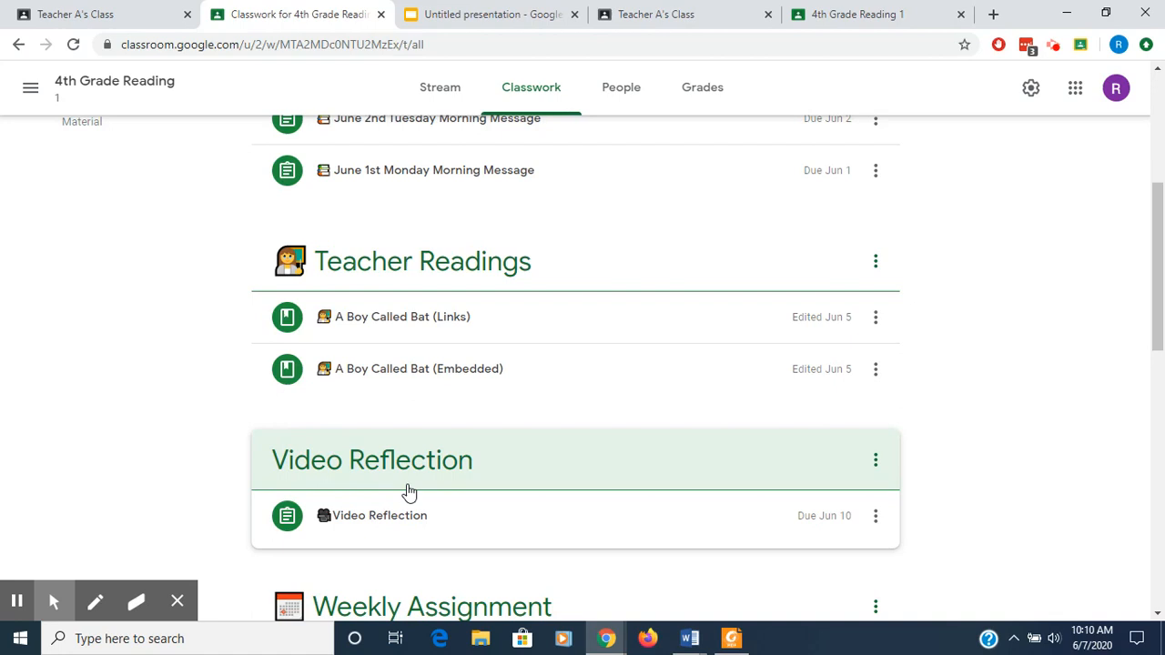
scroll(412, 455, up, 4)
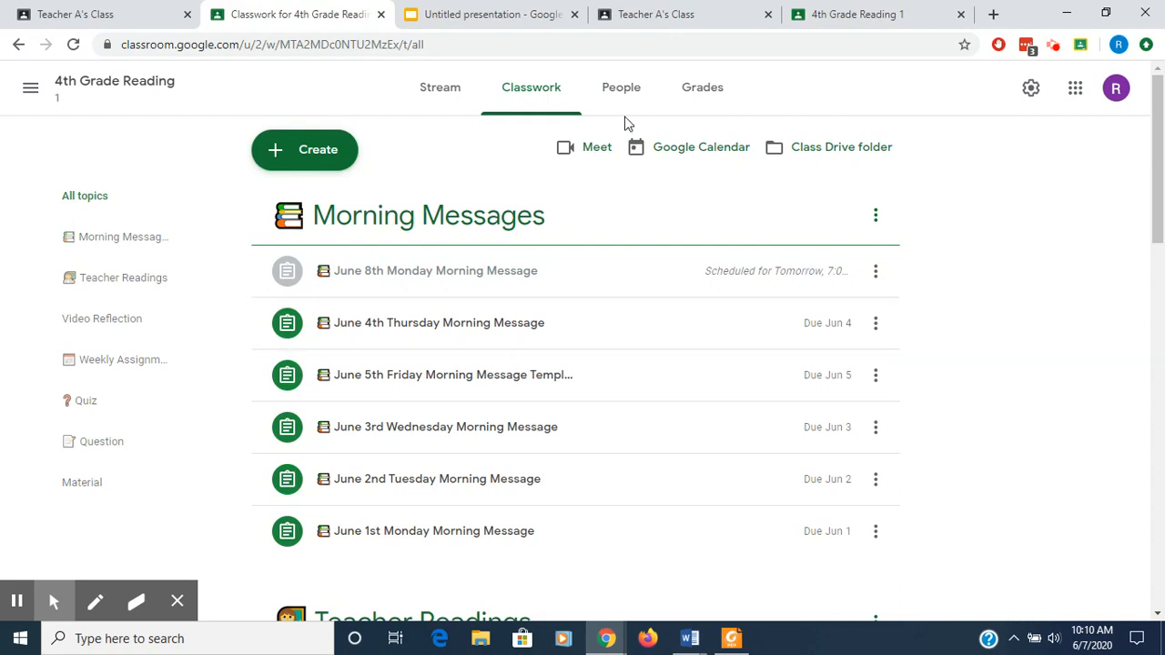
- In the student view of 4th Grade Reading, examine the Classwork topics from Morning Messages down to Material
click(862, 23)
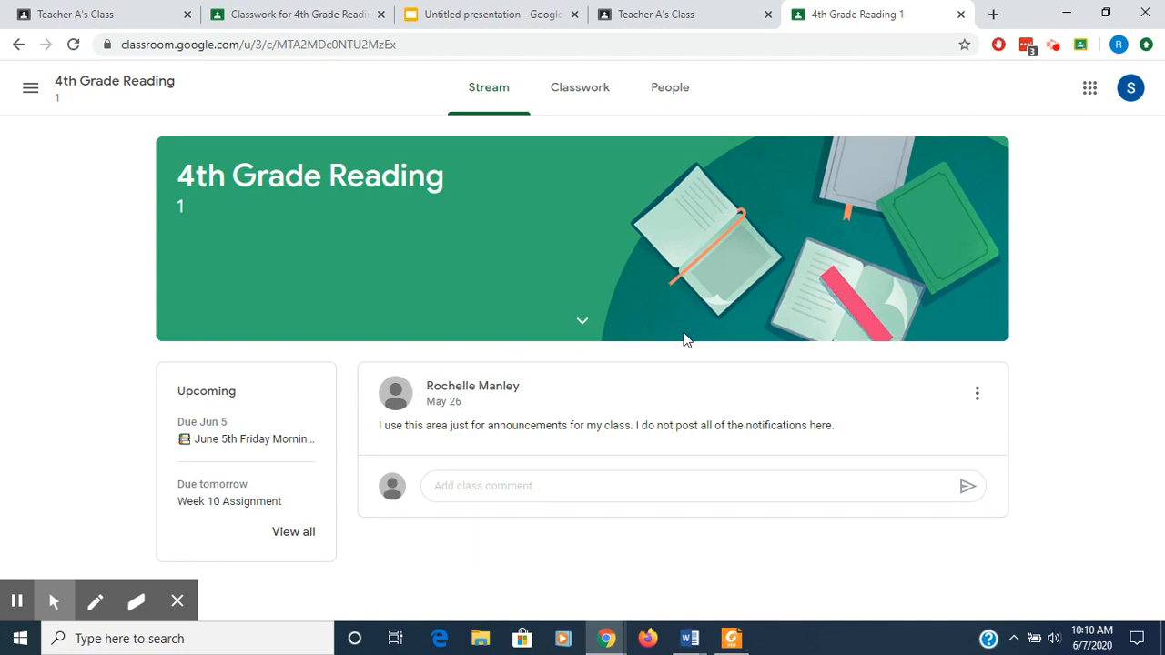
click(580, 102)
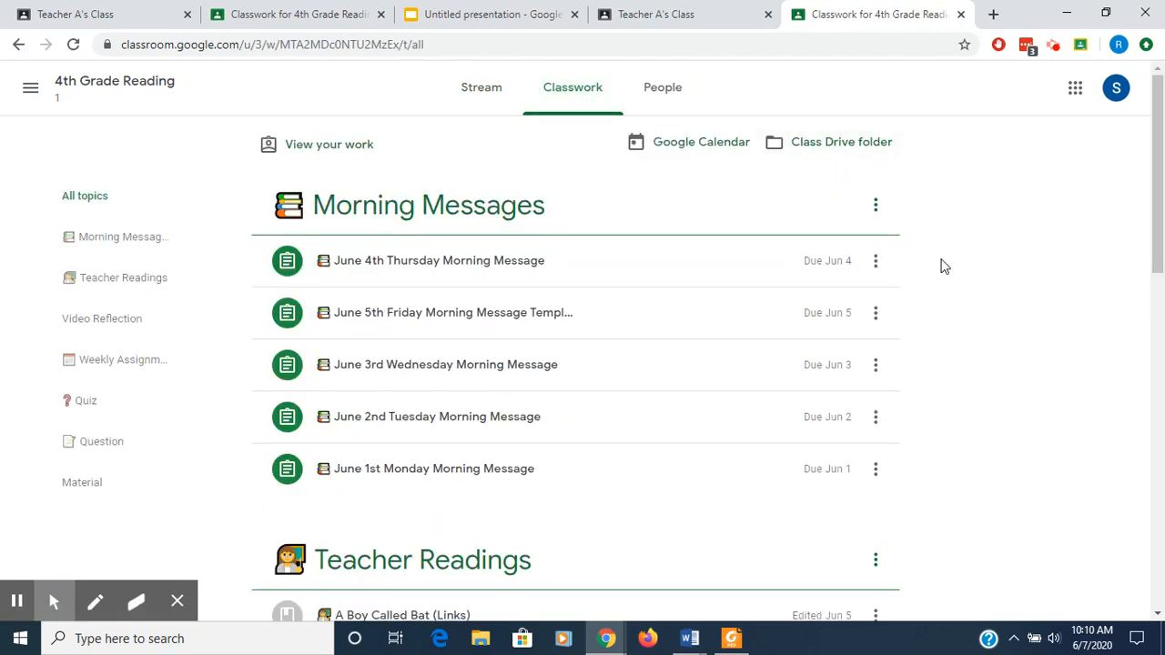
scroll(944, 265, down, 3)
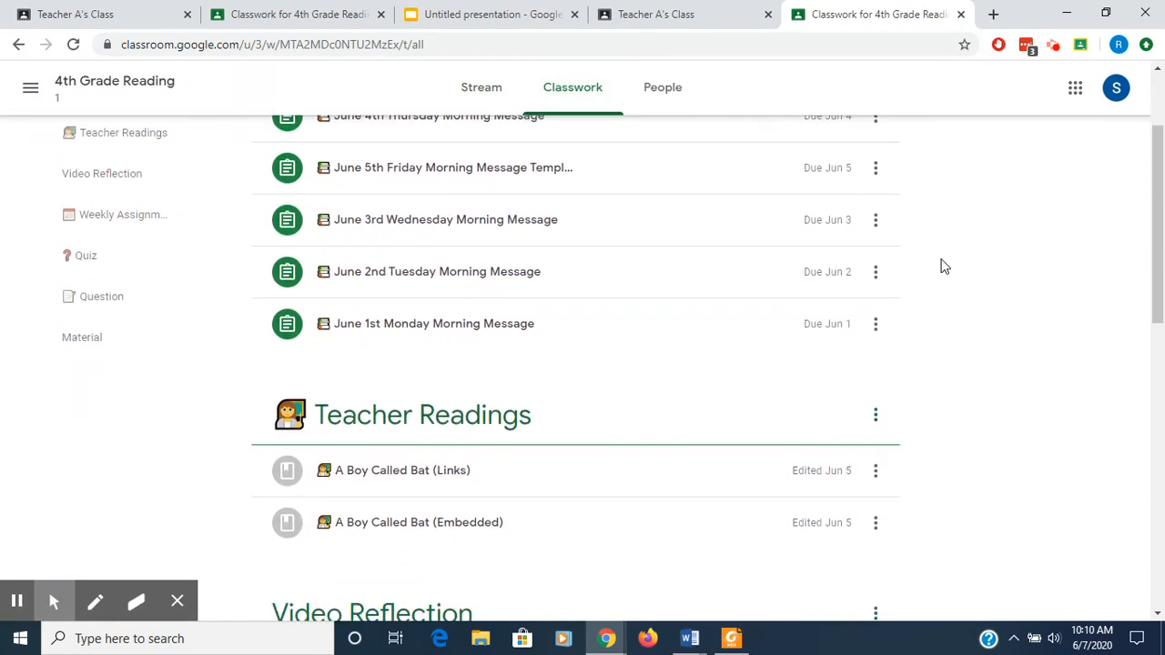
scroll(943, 265, down, 4)
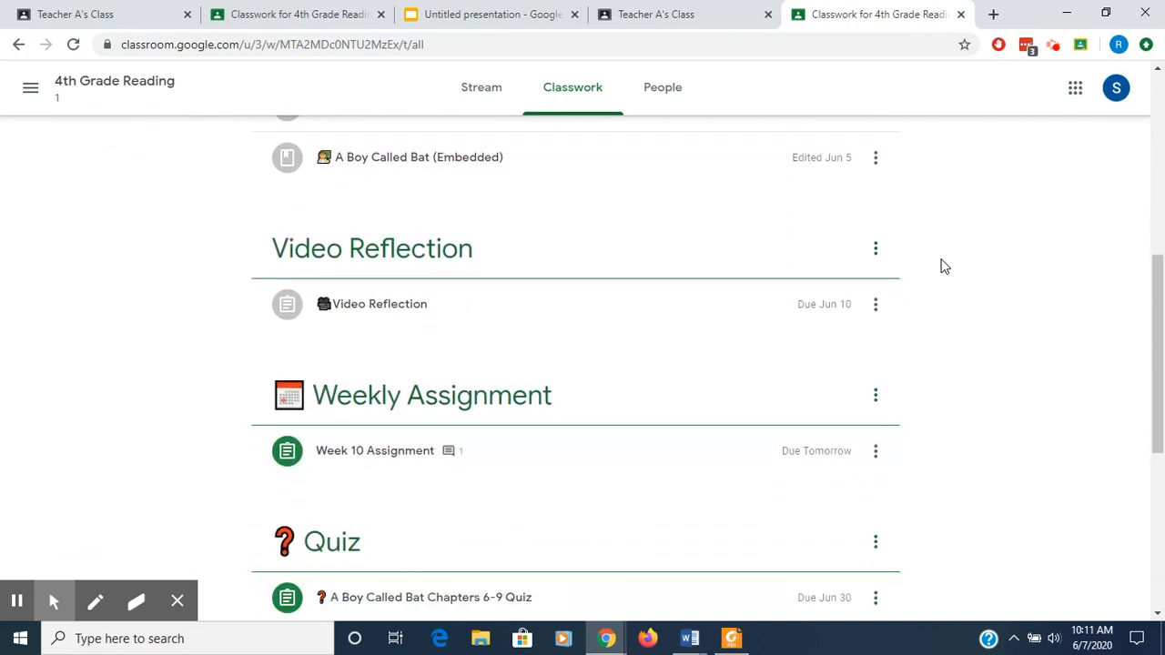
scroll(944, 265, down, 4)
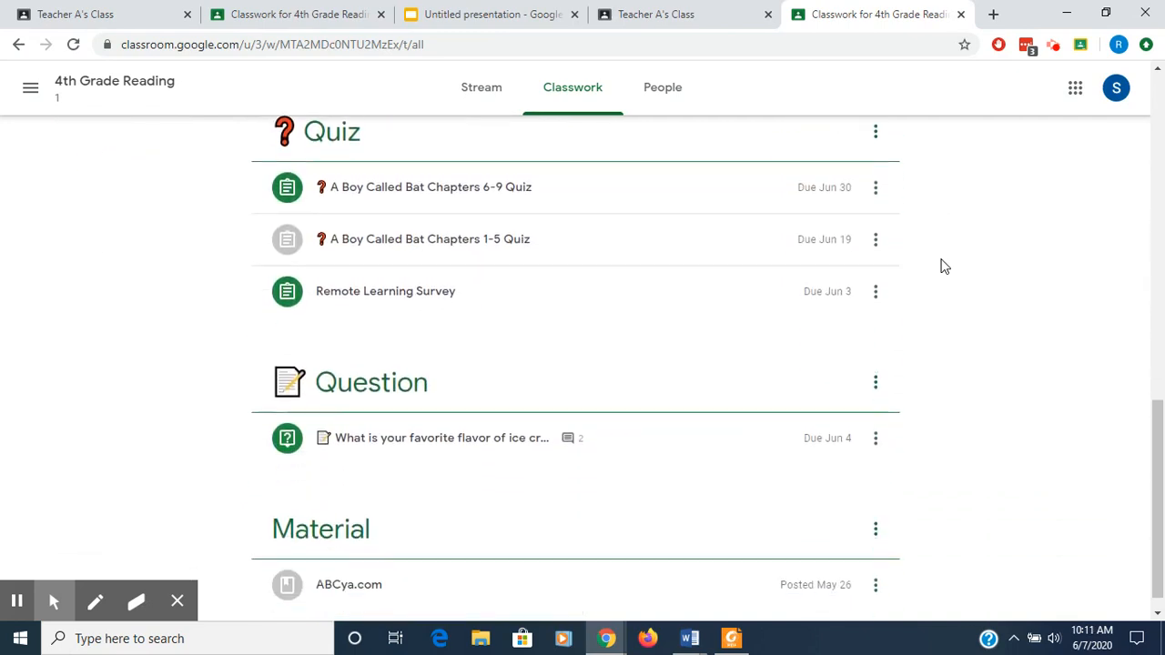
scroll(943, 266, up, 8)
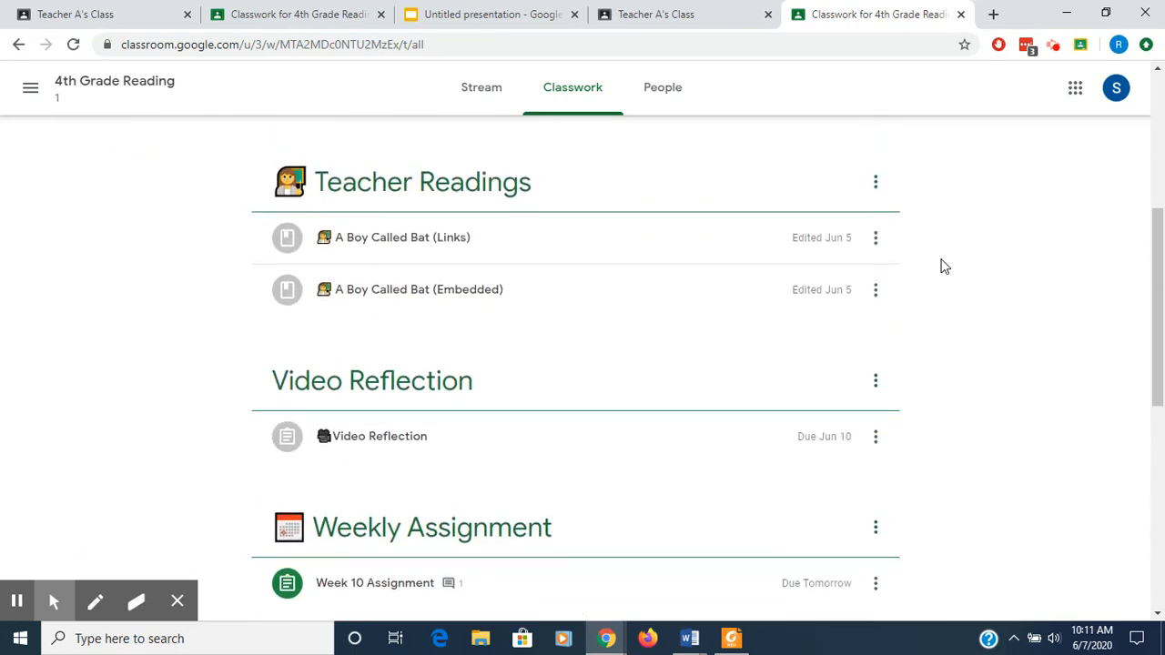
- Open the student's To-do list for enrolled classes and review its missing, undated and upcoming work
click(27, 95)
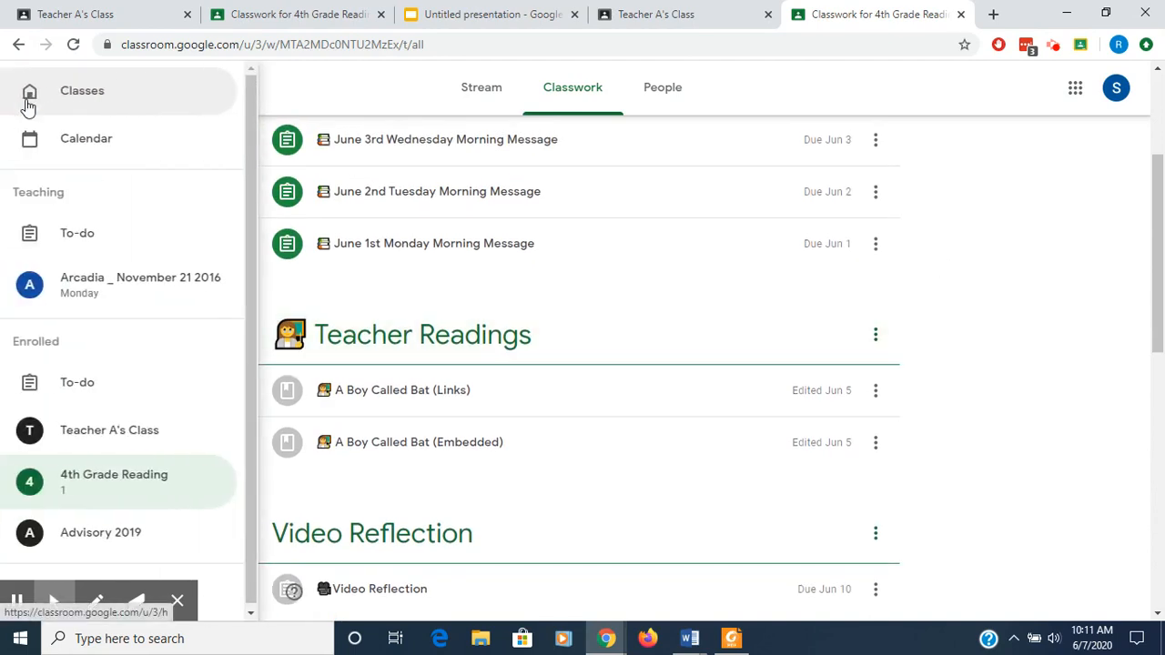
click(78, 387)
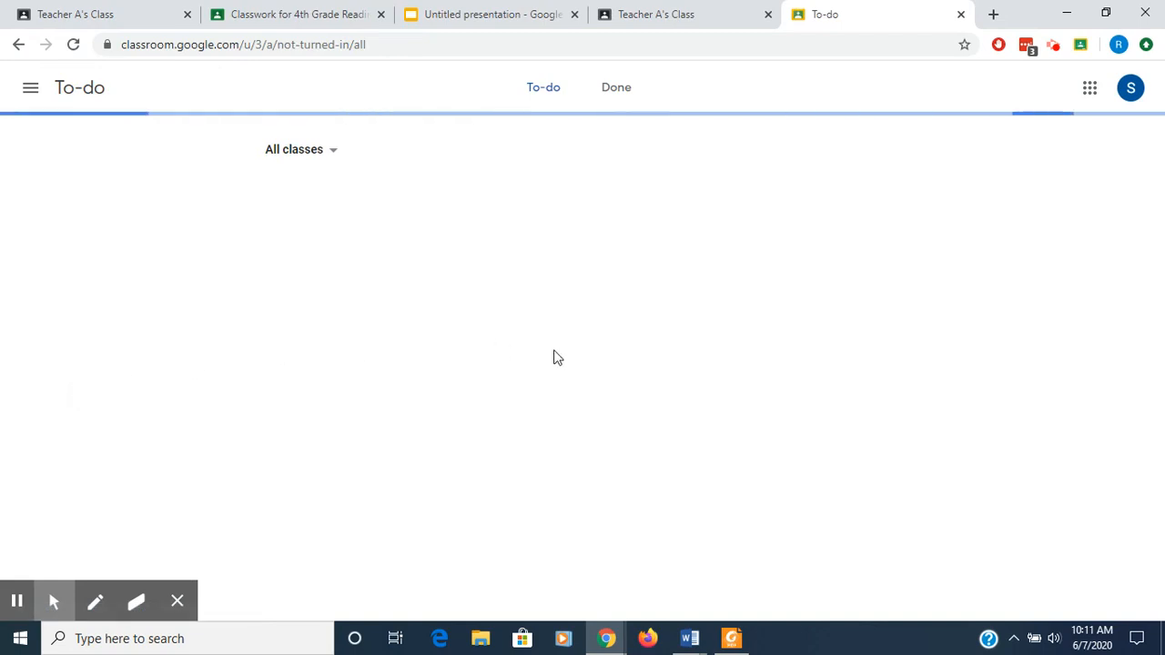
scroll(619, 382, down, 2)
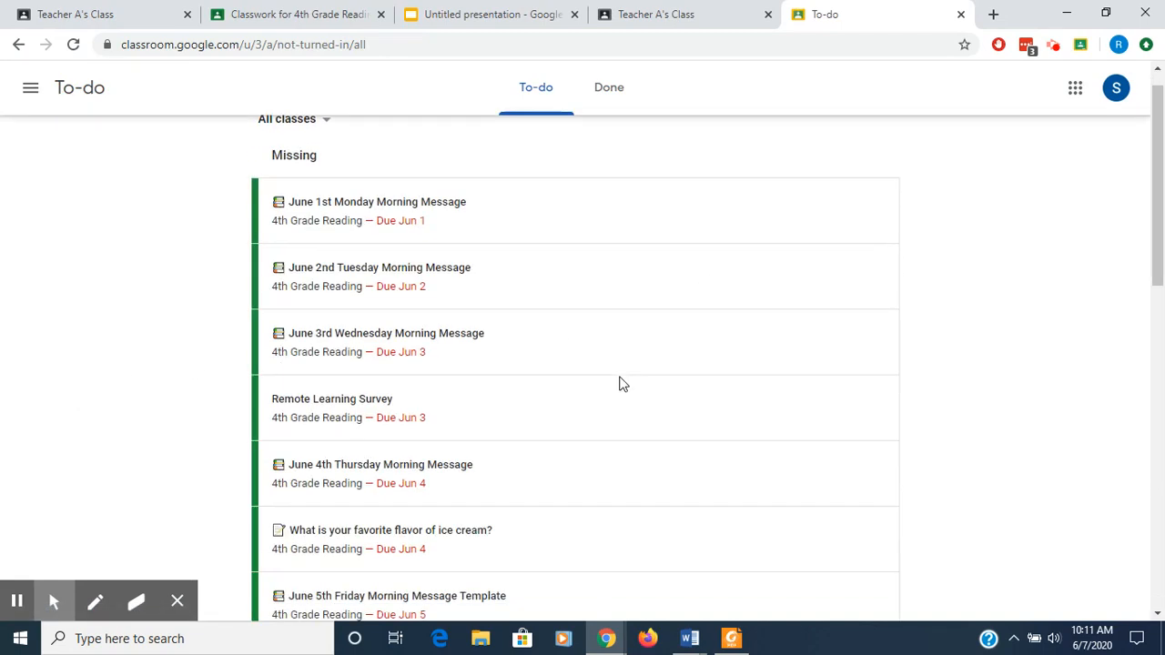
scroll(619, 383, down, 3)
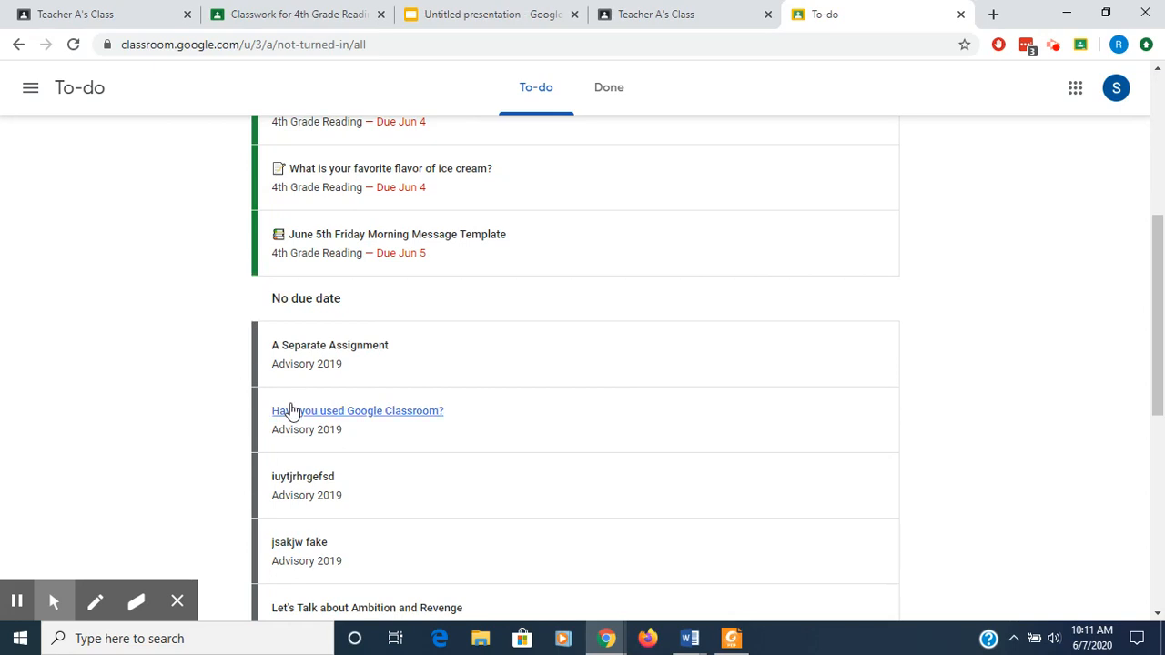
scroll(615, 469, down, 5)
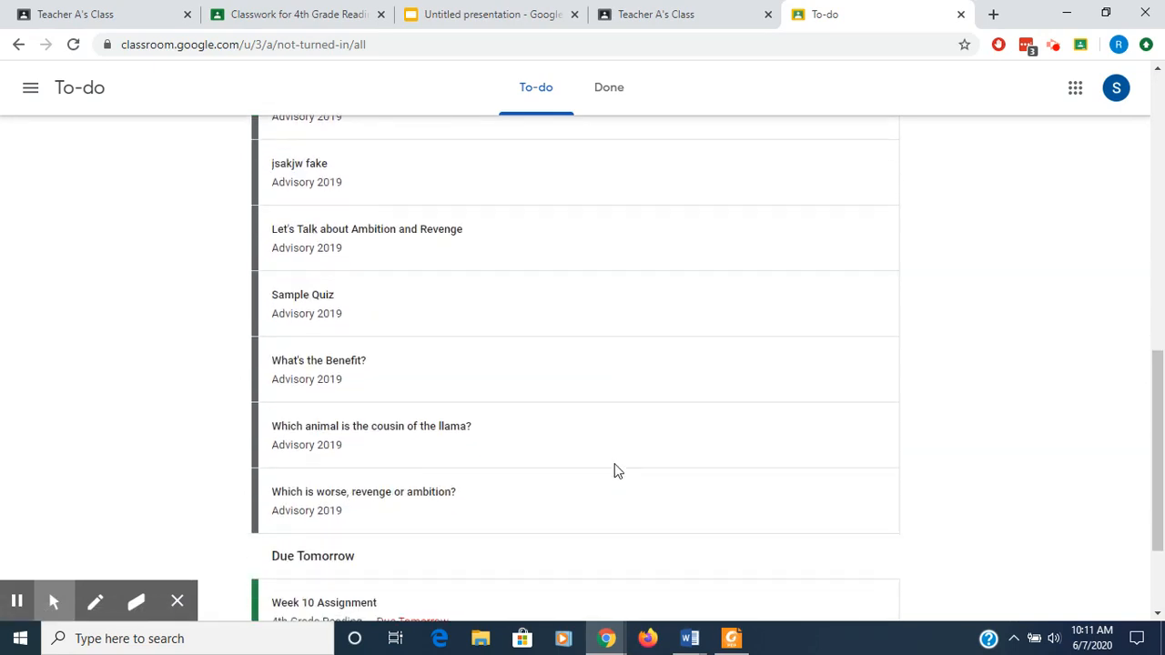
scroll(615, 471, down, 1)
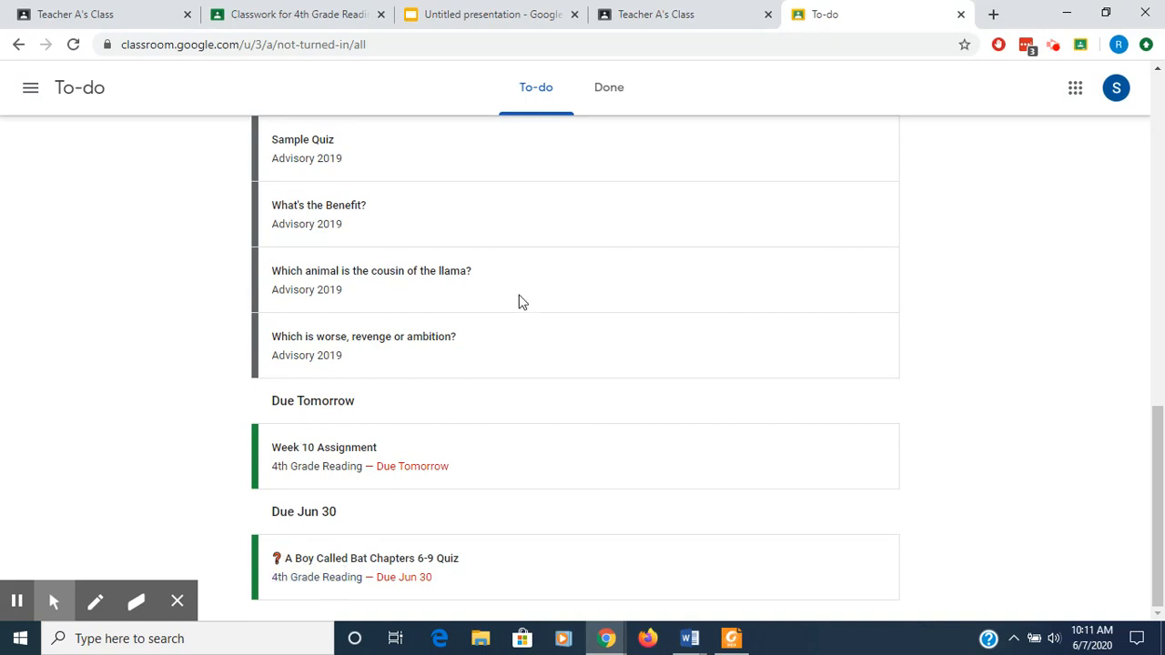
scroll(519, 302, up, 9)
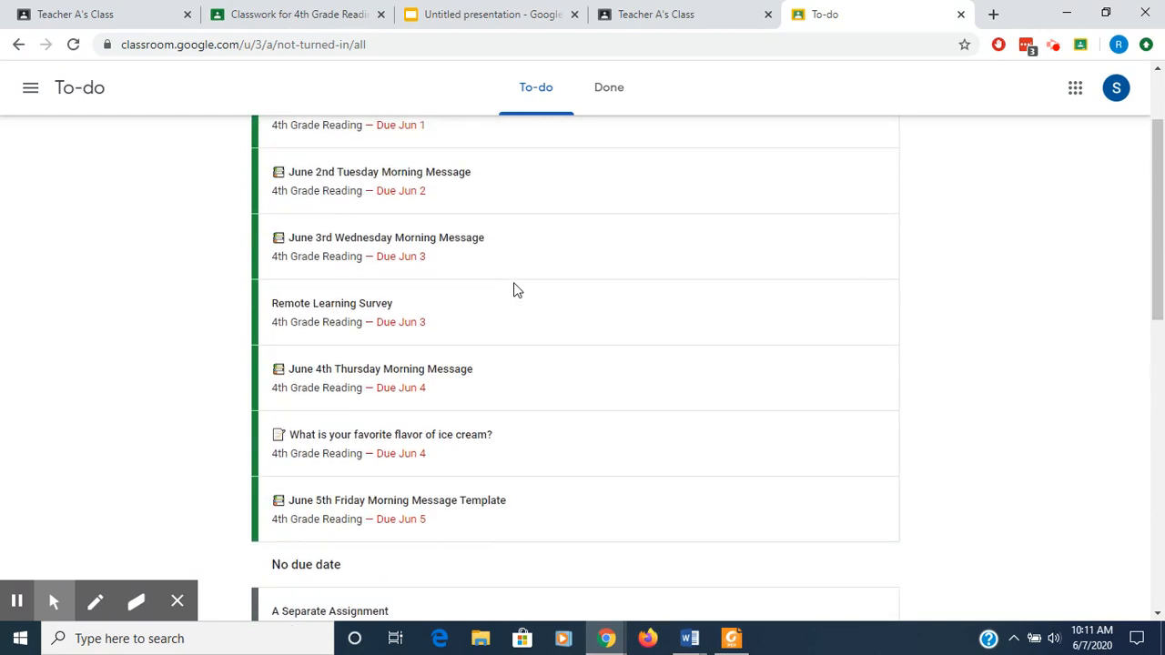
scroll(514, 290, up, 2)
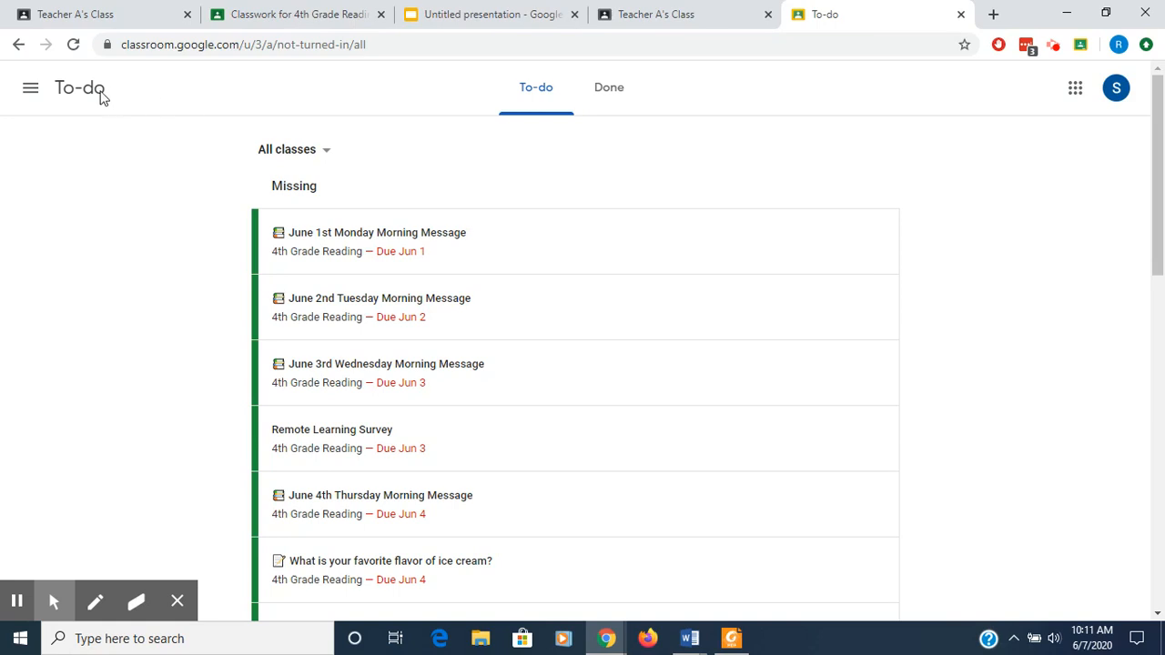
- Return to the student's 4th Grade Reading Classwork page and check its assignments in the class's Google Calendar, closing the calendar when done
click(31, 91)
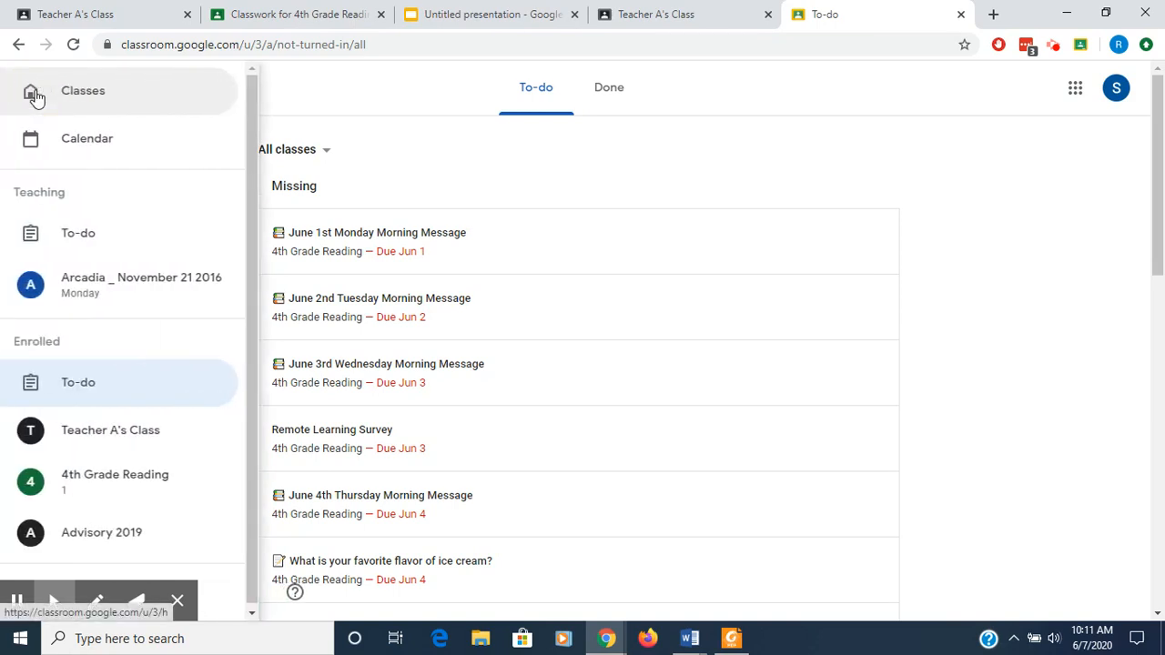
click(71, 483)
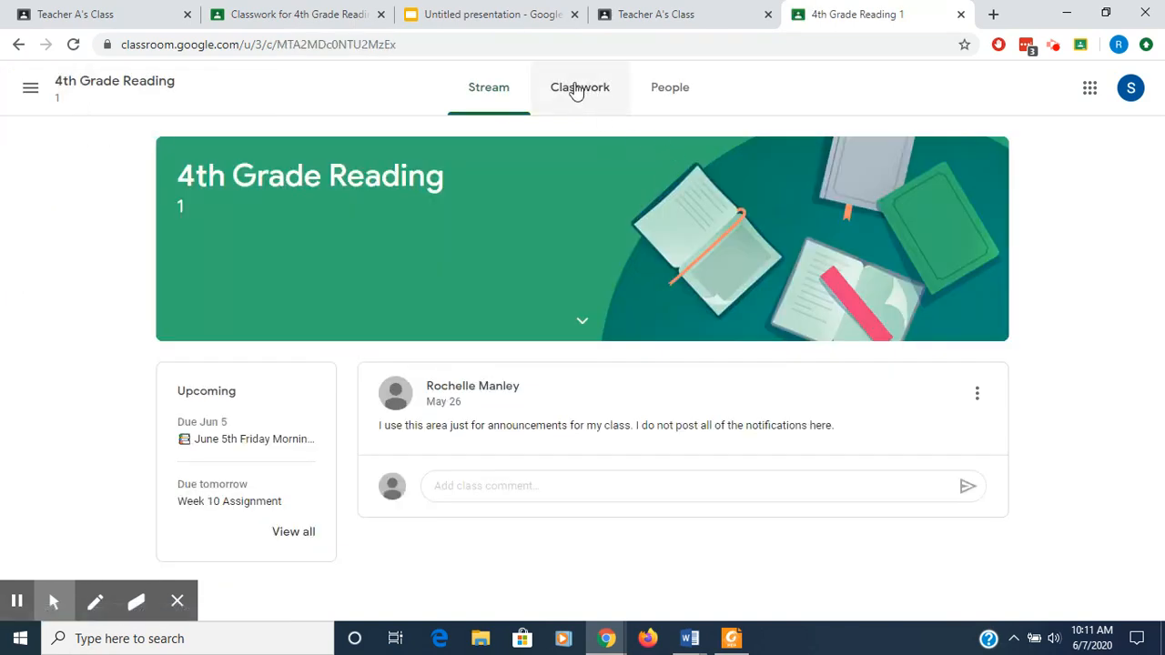
click(575, 97)
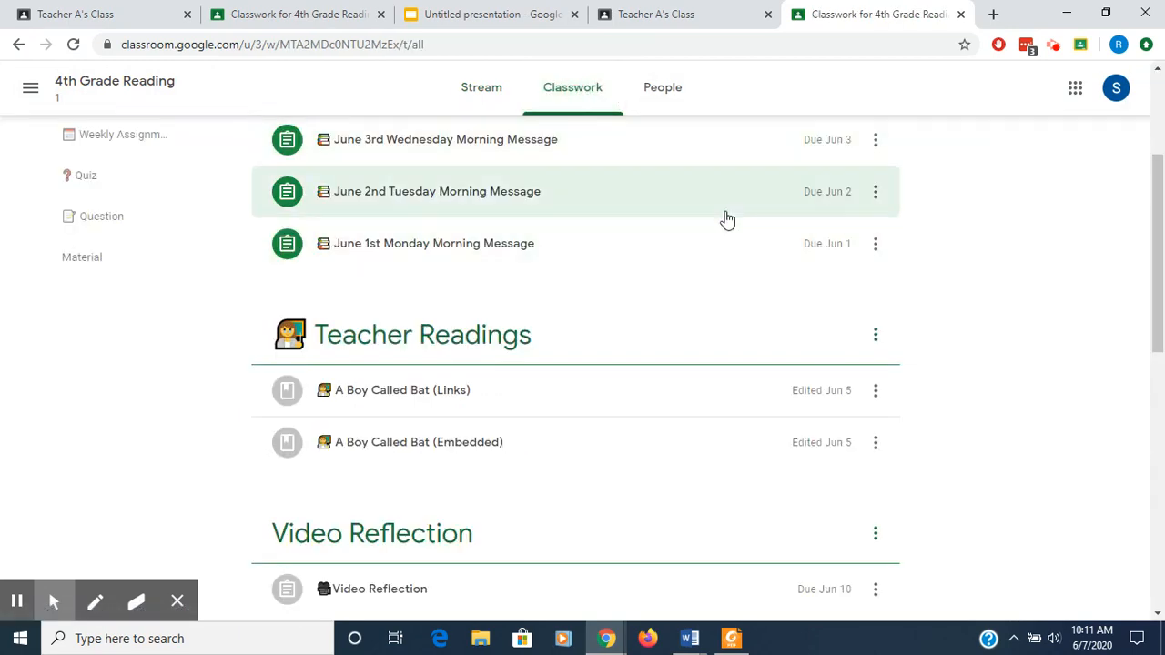
scroll(726, 218, up, 3)
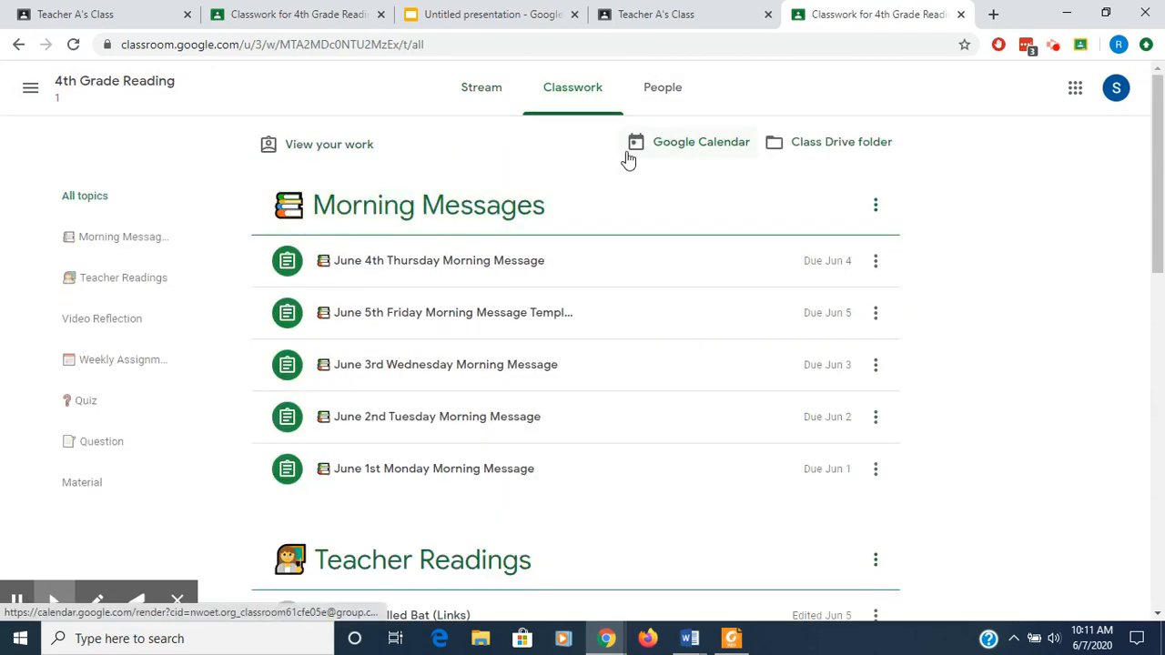
click(675, 151)
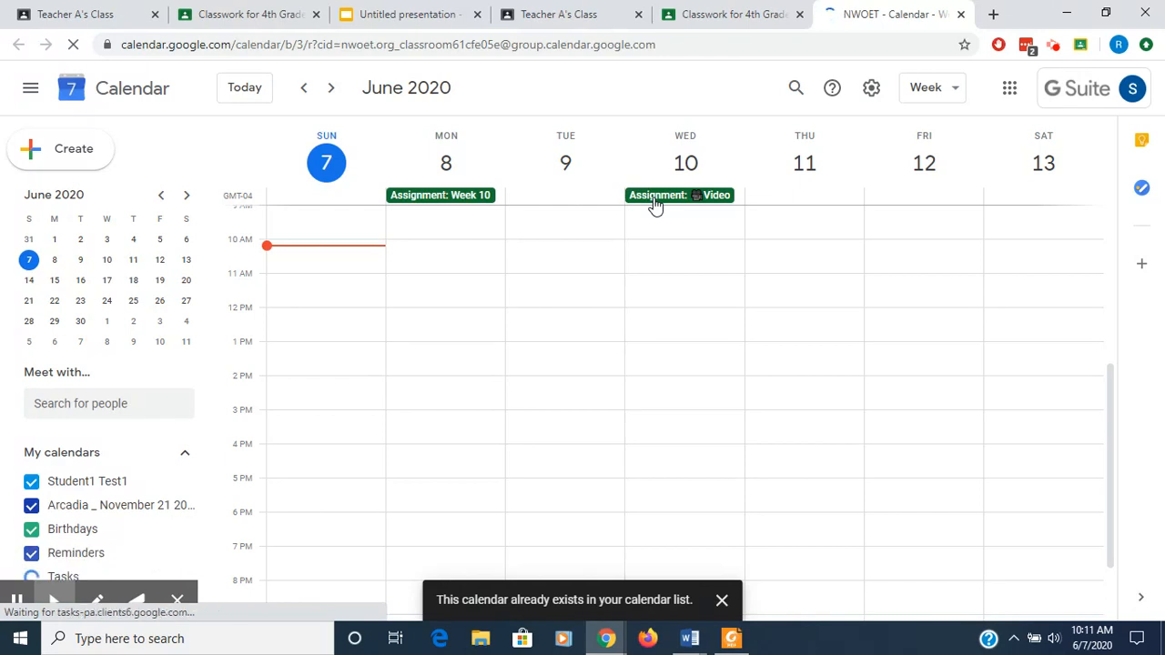
click(962, 15)
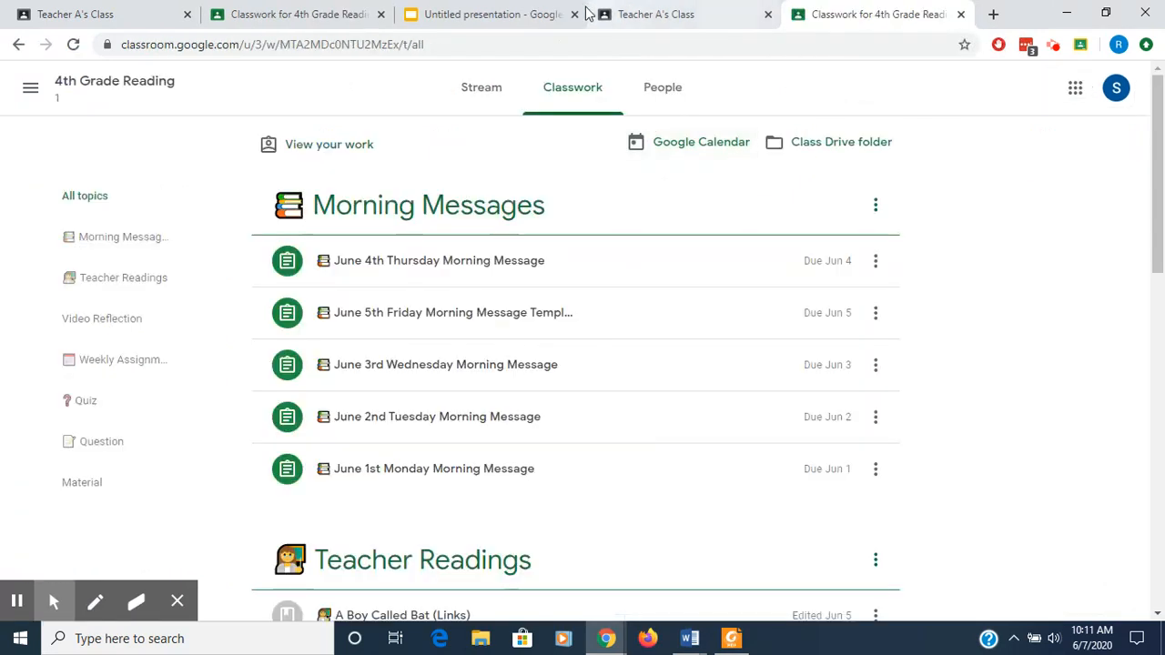
- Compare the student's Teacher A's Class stream with the 4th Grade Reading topics, and view Teacher A's Classwork page
click(678, 18)
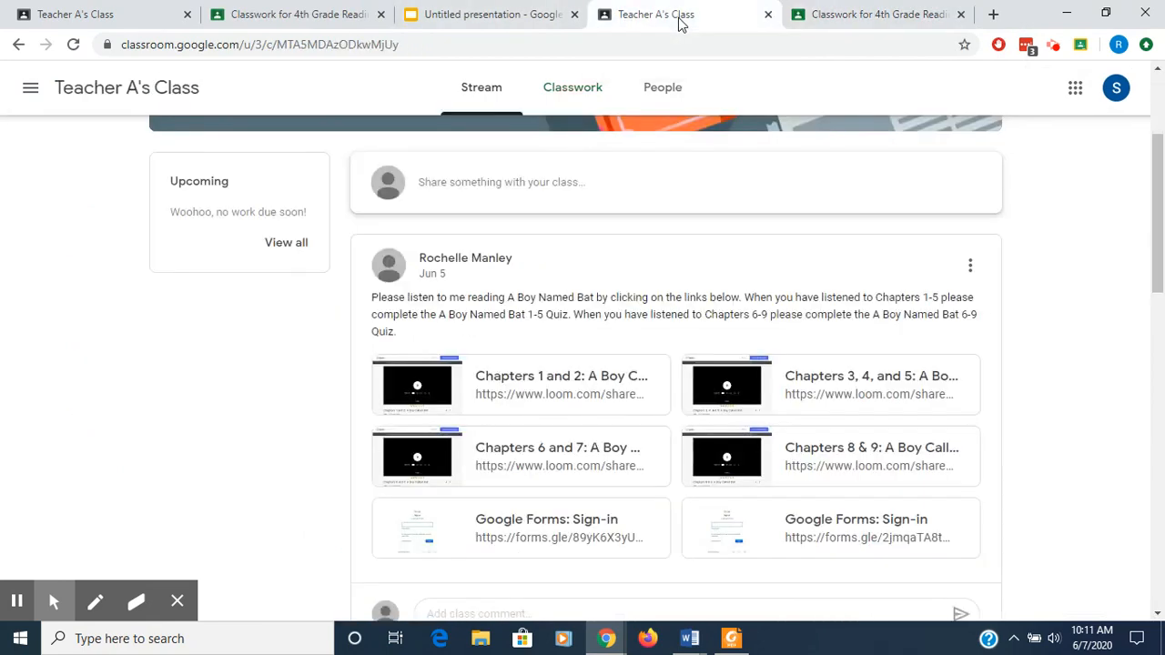
scroll(619, 172, up, 3)
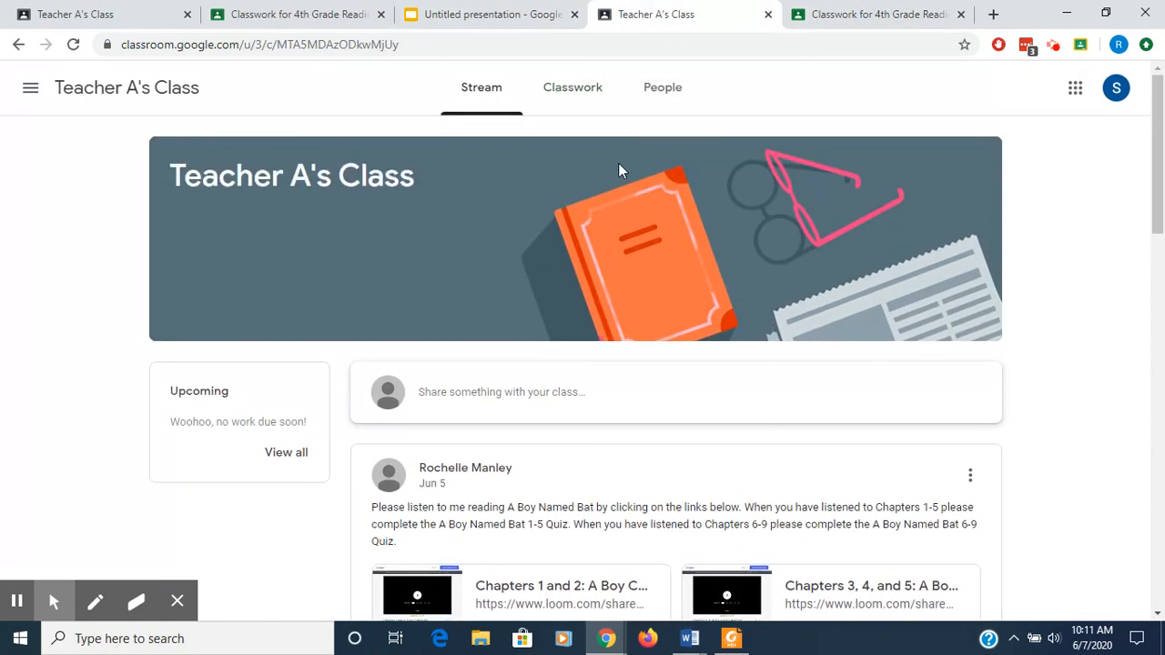
scroll(618, 164, down, 2)
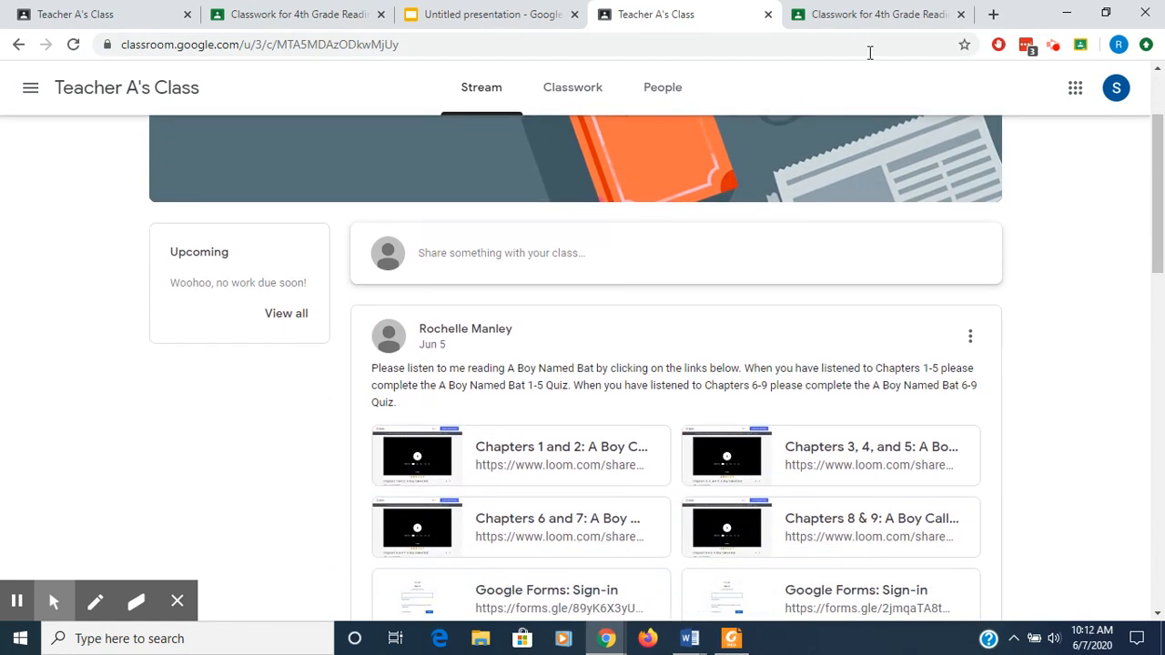
click(855, 27)
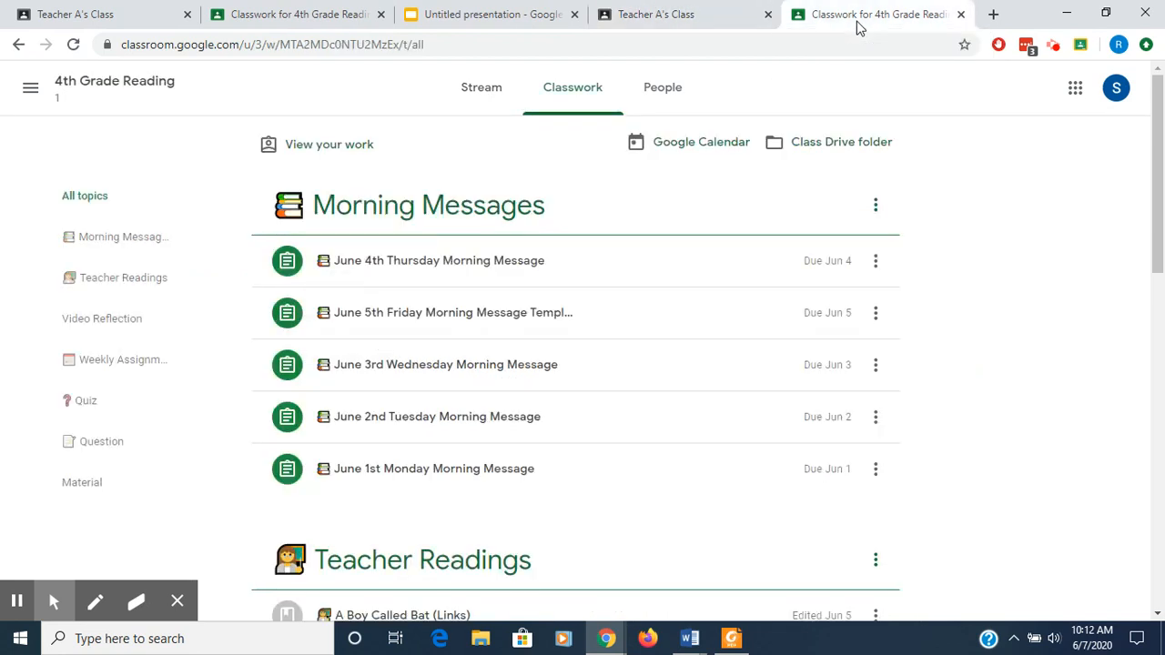
click(717, 24)
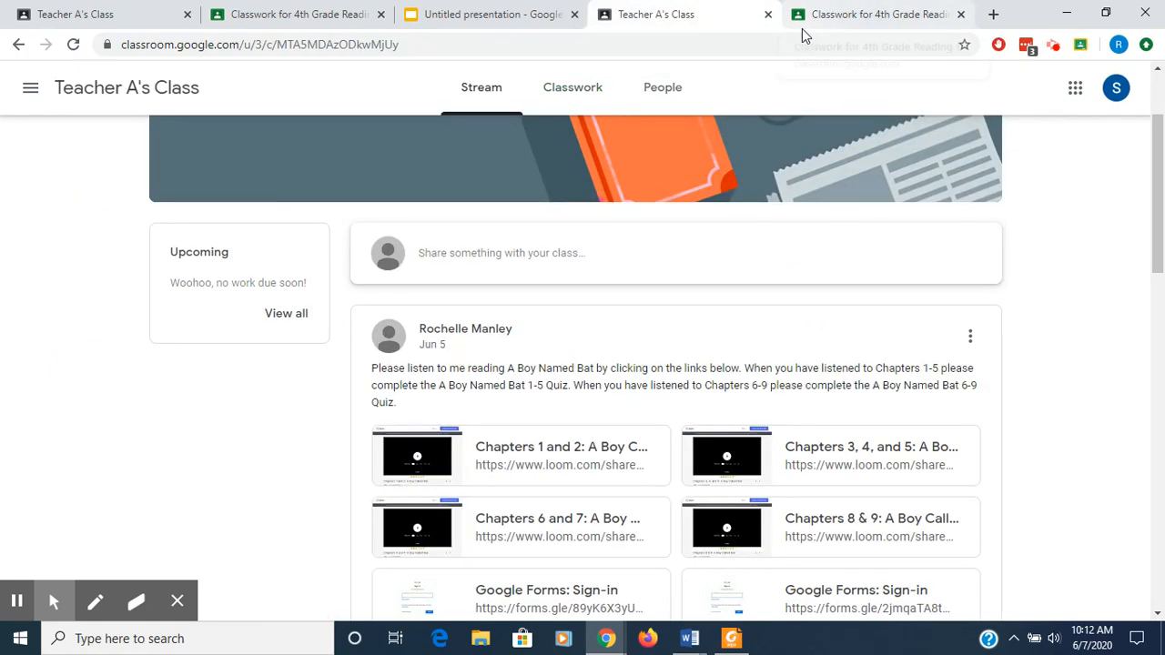
click(564, 95)
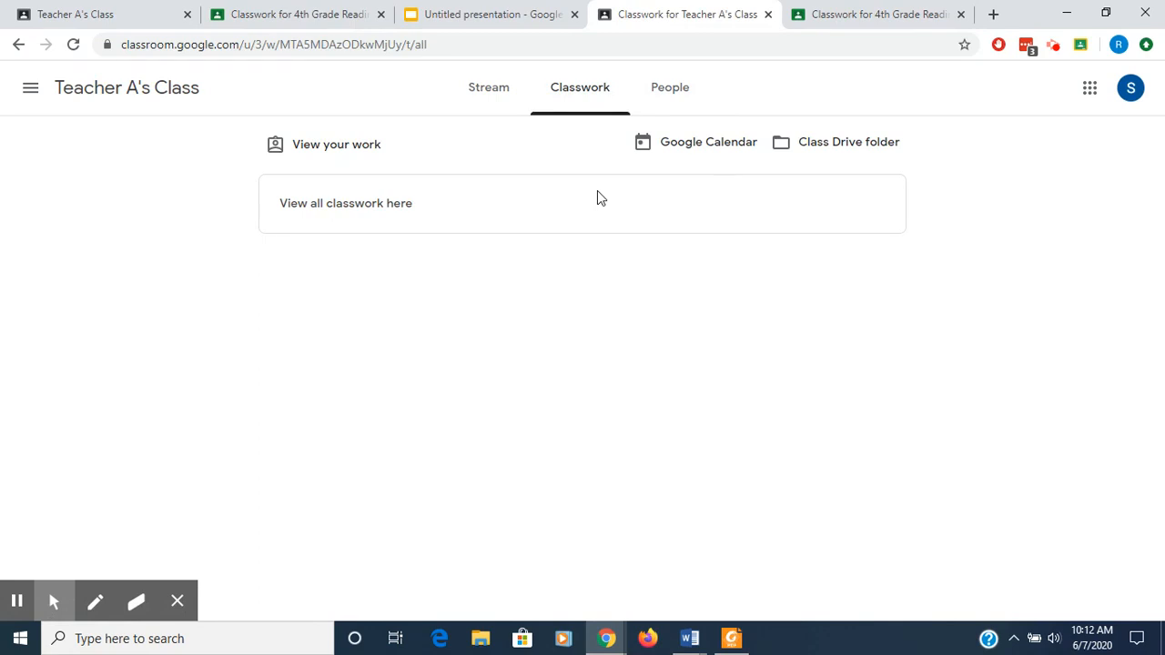
- From the student's 4th Grade Reading Classwork page, open the overview of all classes to check the class cards
click(891, 24)
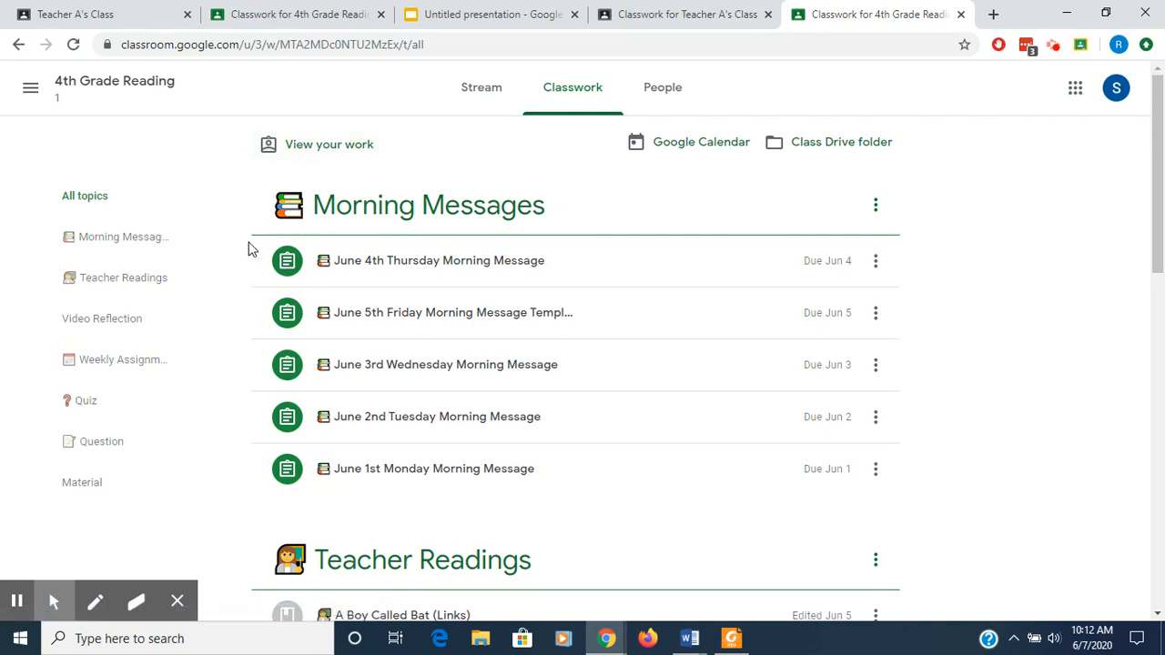
click(29, 94)
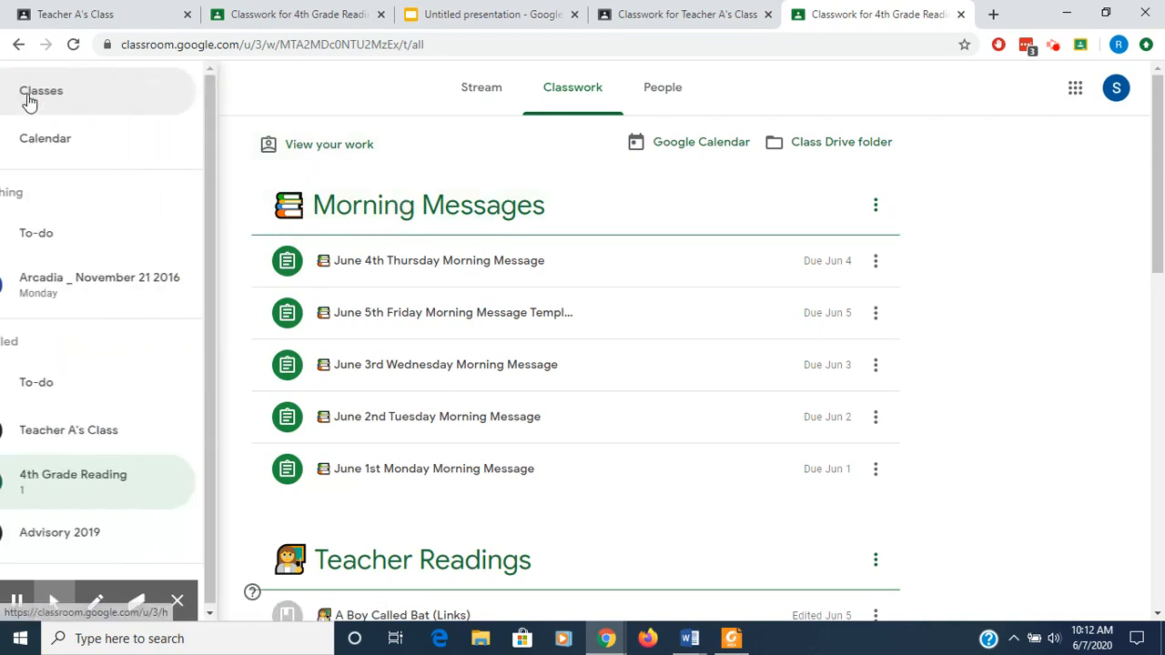
click(79, 93)
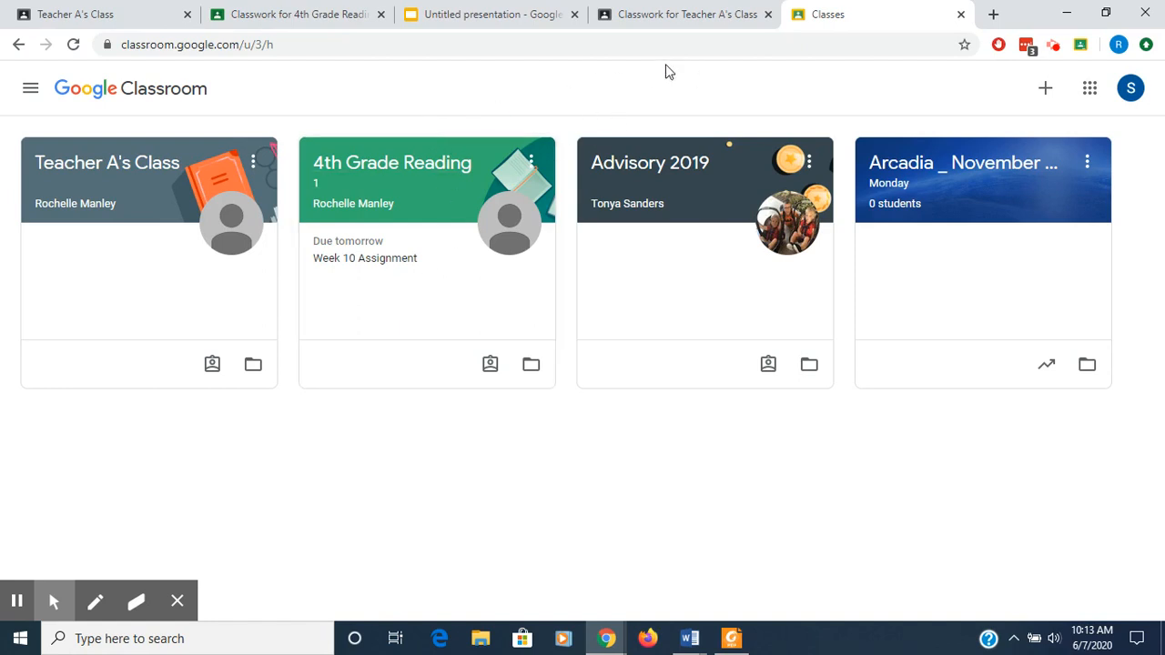
- Switch to the teacher's view of Teacher A's Class and review the stream posts down to the June 4 pep rally announcement
click(150, 18)
scroll(143, 464, down, 4)
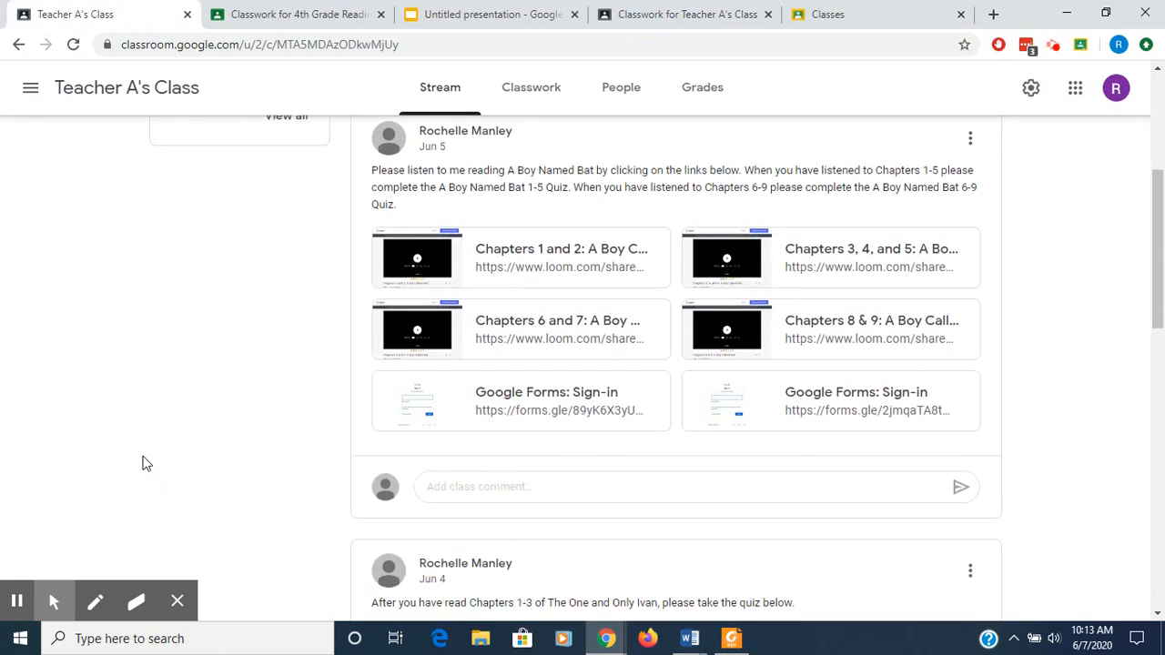
scroll(143, 463, down, 3)
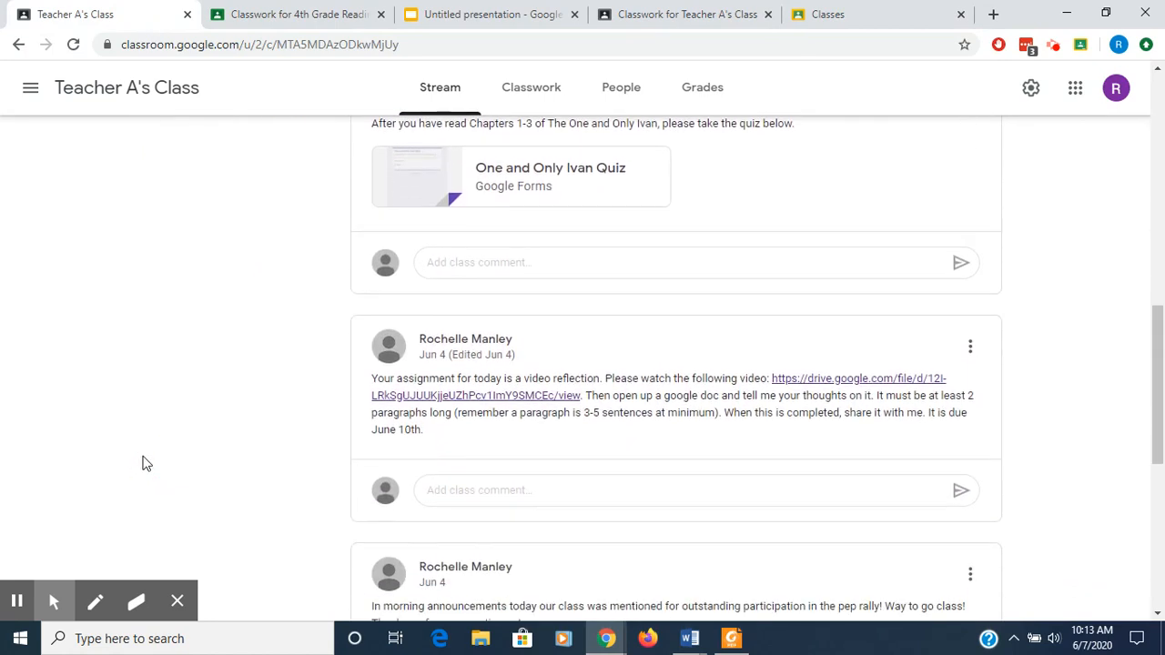
scroll(142, 463, down, 1)
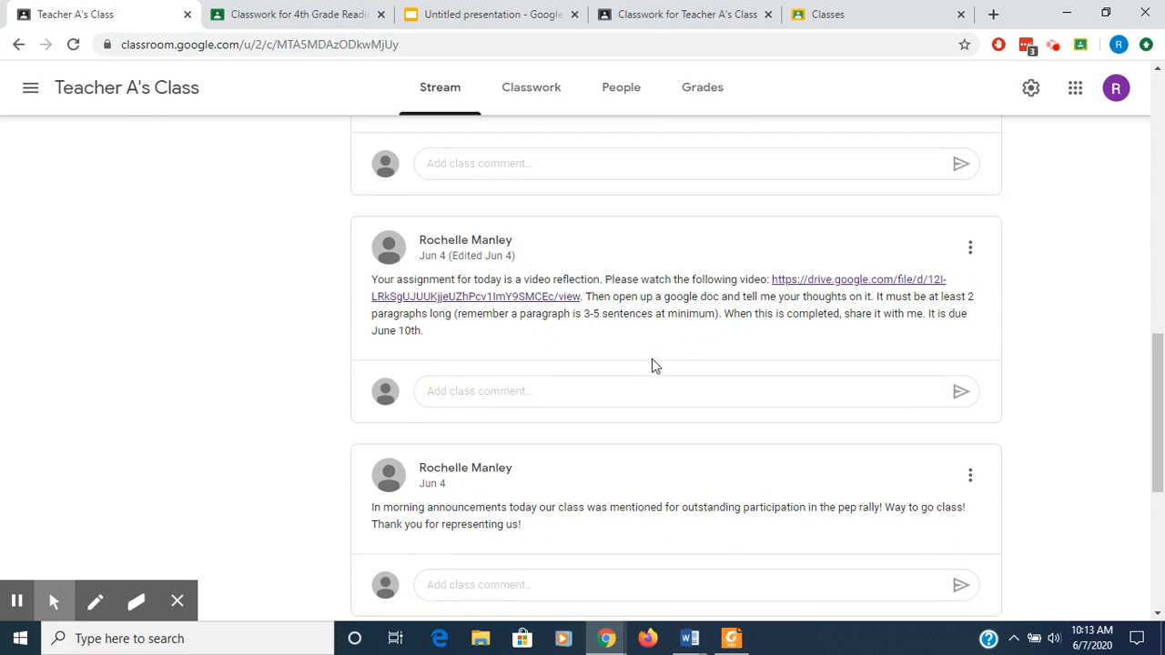
- Expand the Video Reflection assignment in the teacher's 4th Grade Reading Classwork and compare it with the video reflection post in Teacher A's stream
click(340, 24)
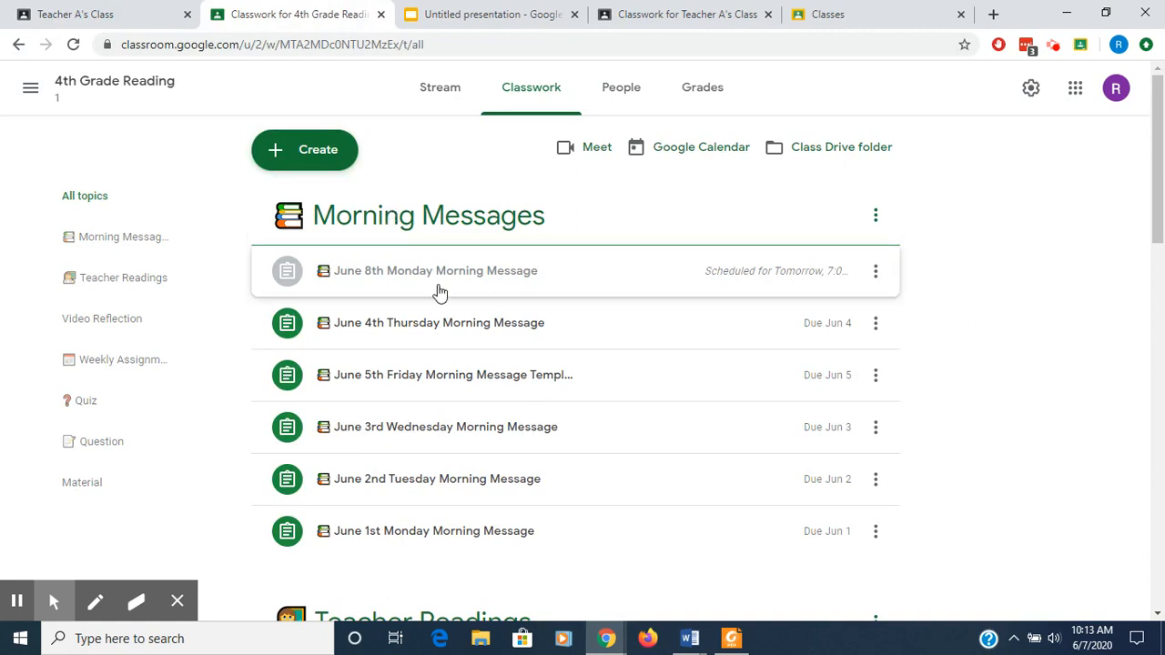
scroll(439, 295, down, 5)
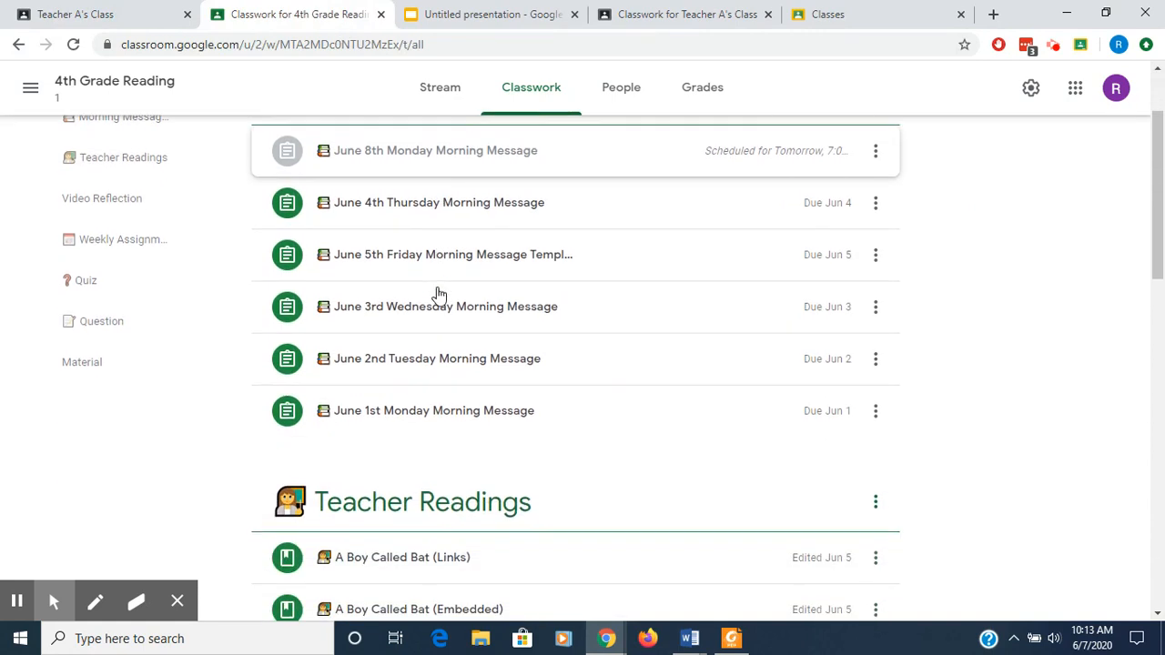
scroll(439, 295, down, 2)
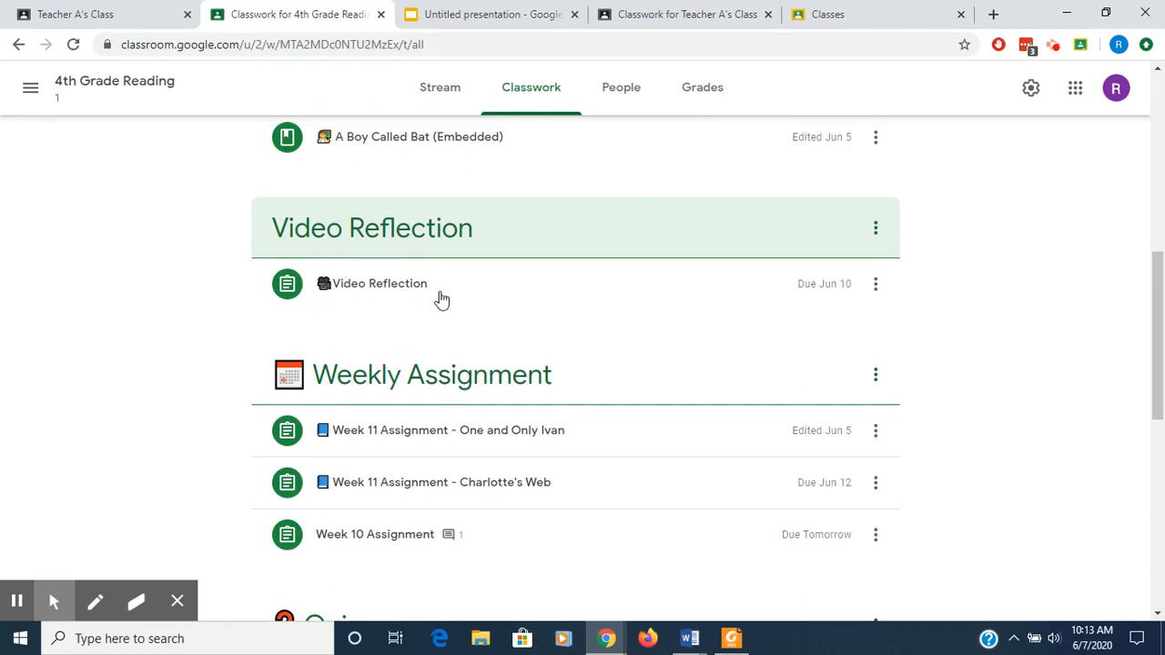
click(361, 289)
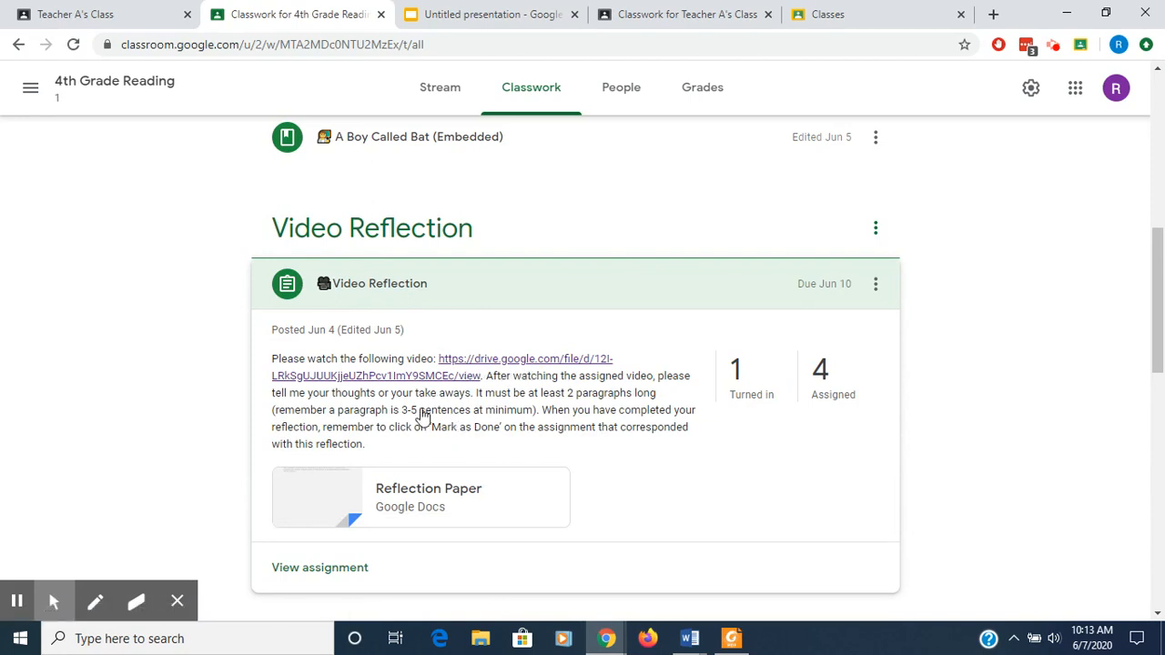
click(143, 21)
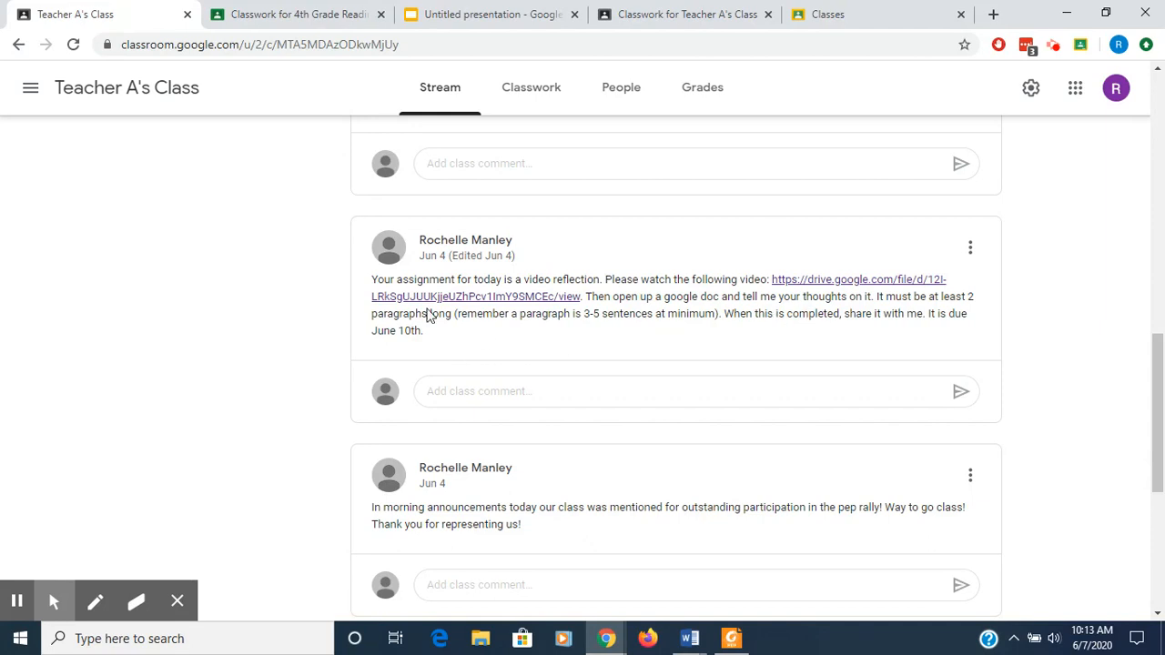
- Back in the teacher's 4th Grade Reading Classwork, view the Reflection Paper document attached to Video Reflection and close it
click(295, 17)
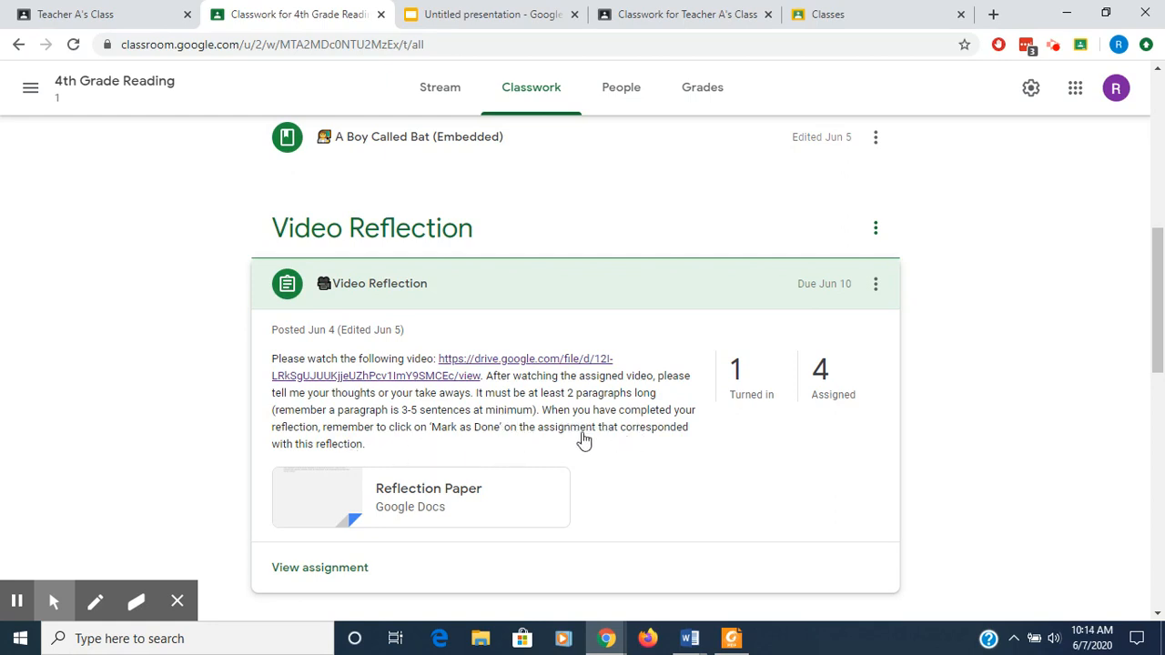
click(329, 509)
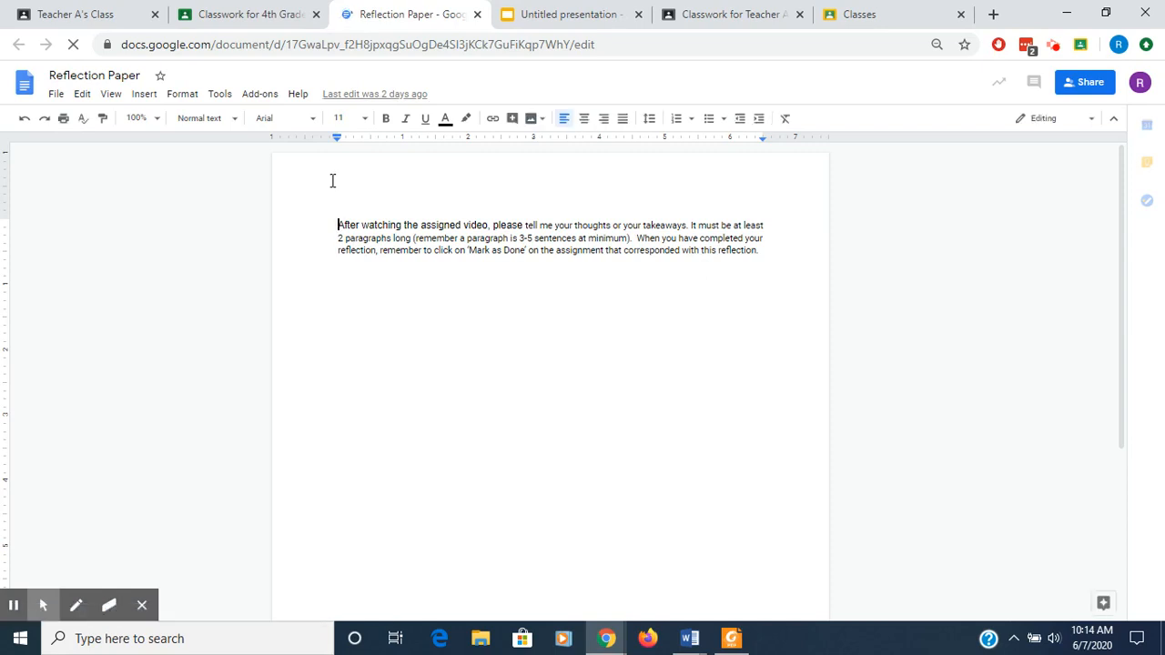
click(478, 15)
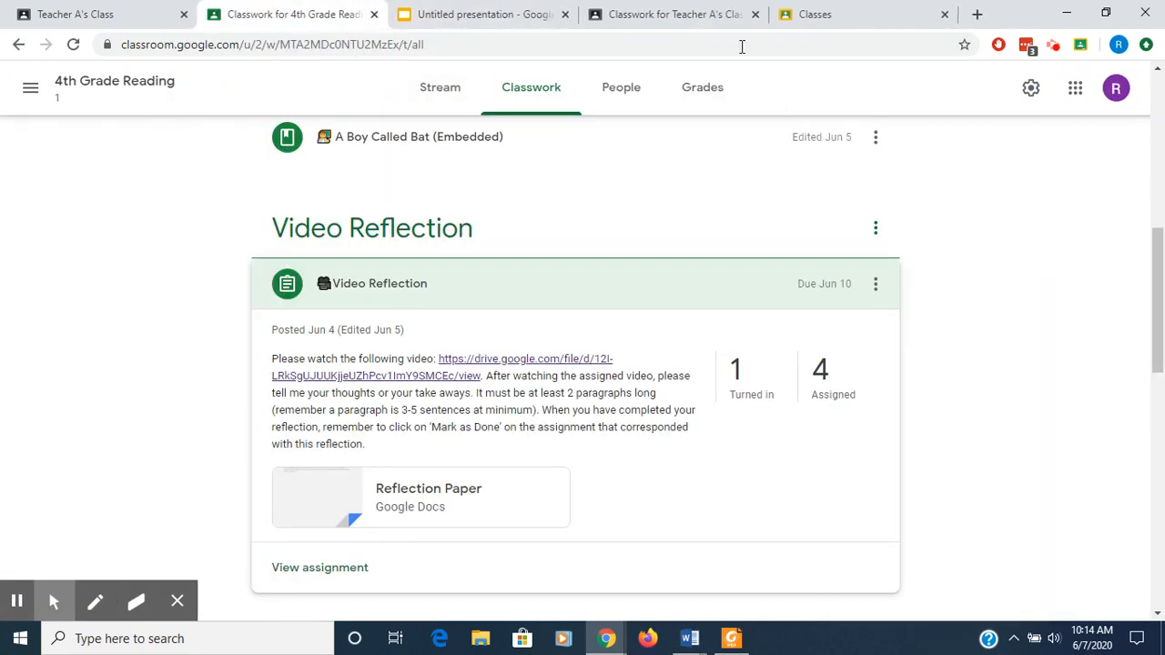
- Switch to the student's account, go to the 4th Grade Reading Classwork page and expand the Video Reflection assignment
click(862, 25)
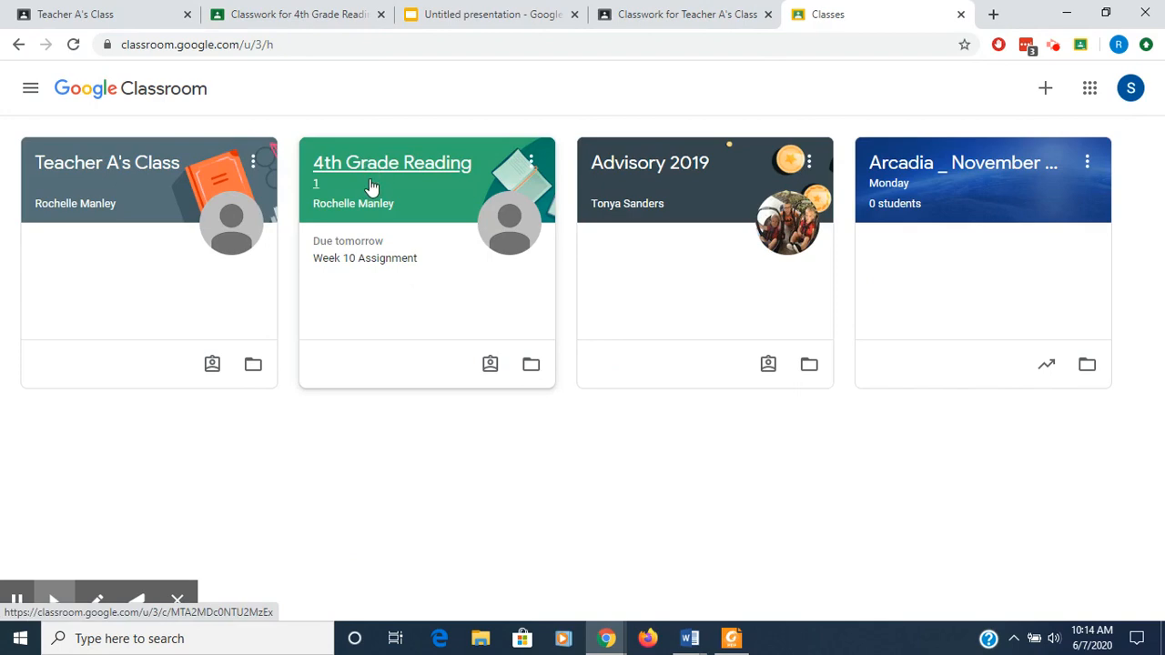
click(373, 185)
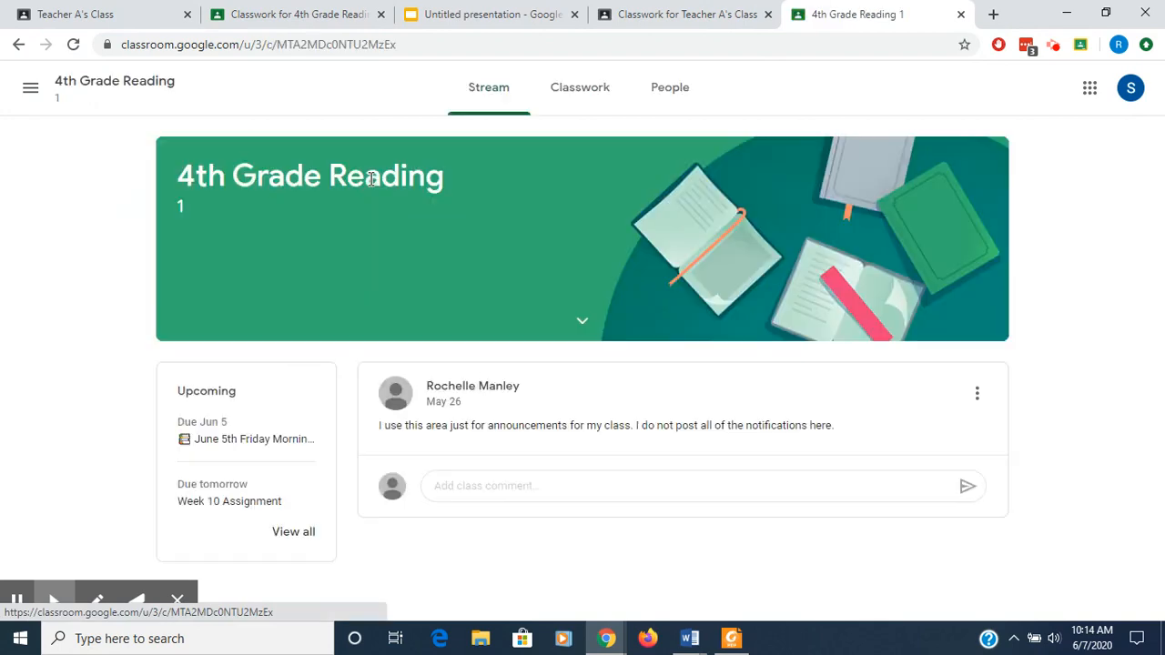
click(593, 86)
scroll(554, 404, down, 5)
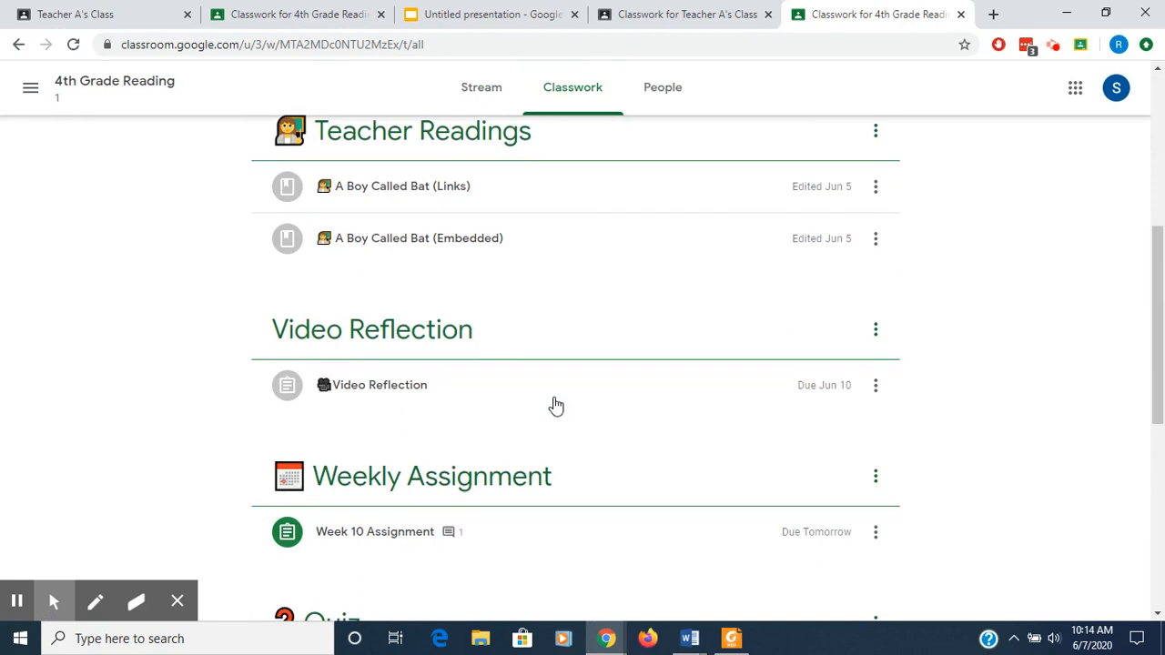
click(377, 383)
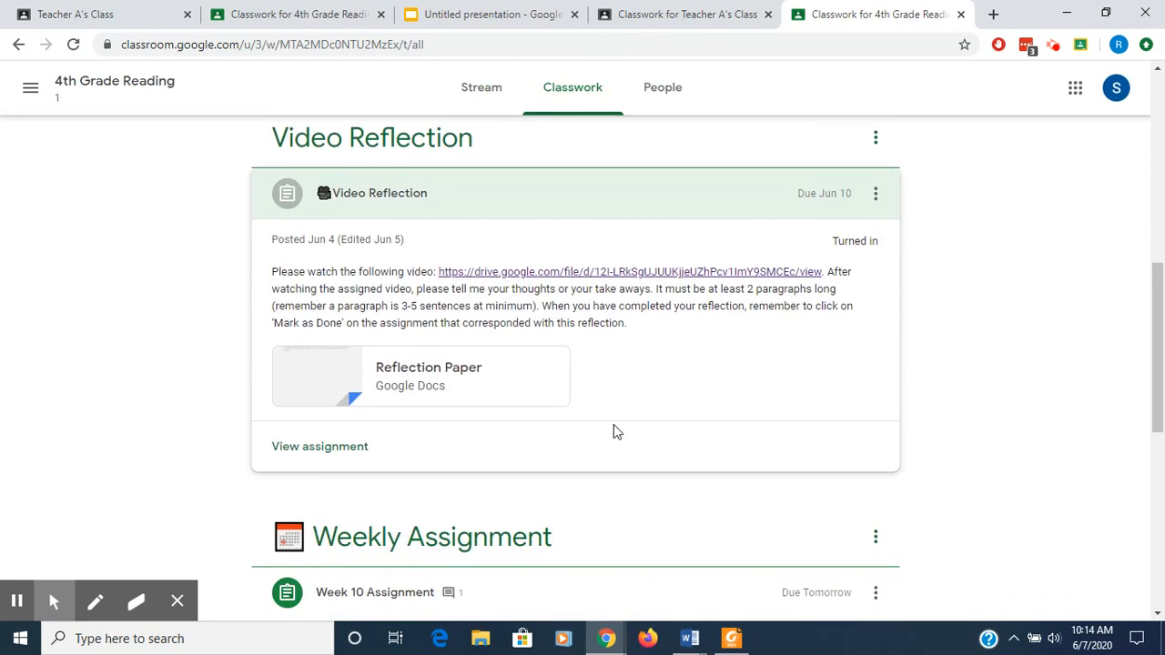
- View the attached Reflection Paper as the student, accepting the signed-in account notice, and close the document
click(329, 380)
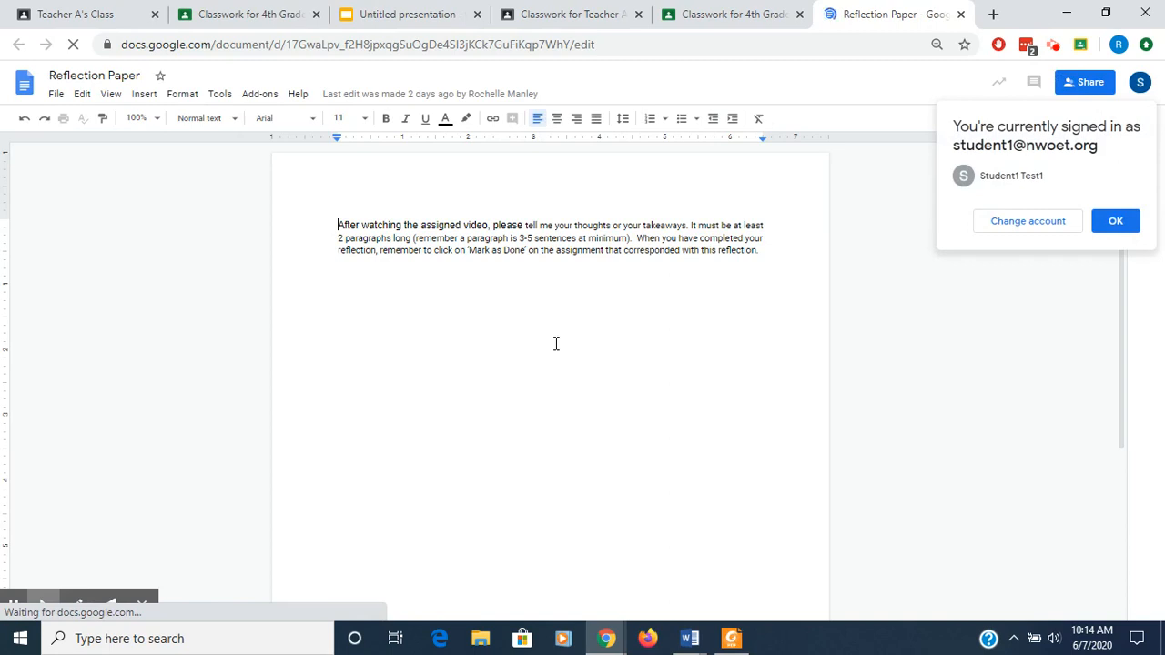
click(1117, 221)
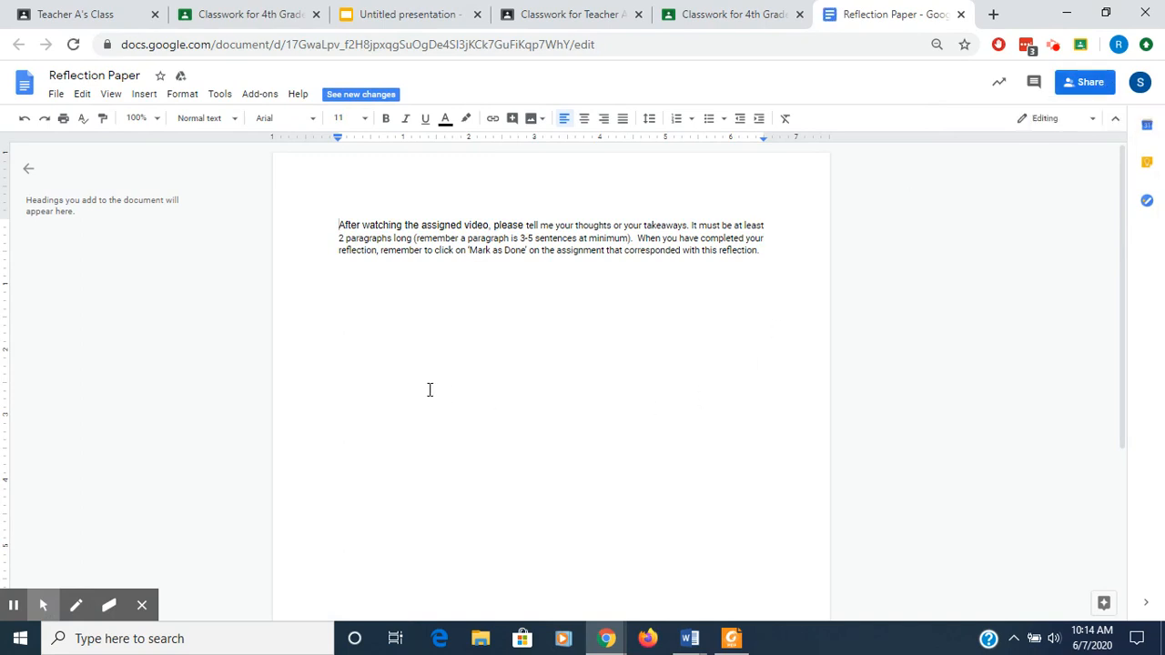
click(961, 14)
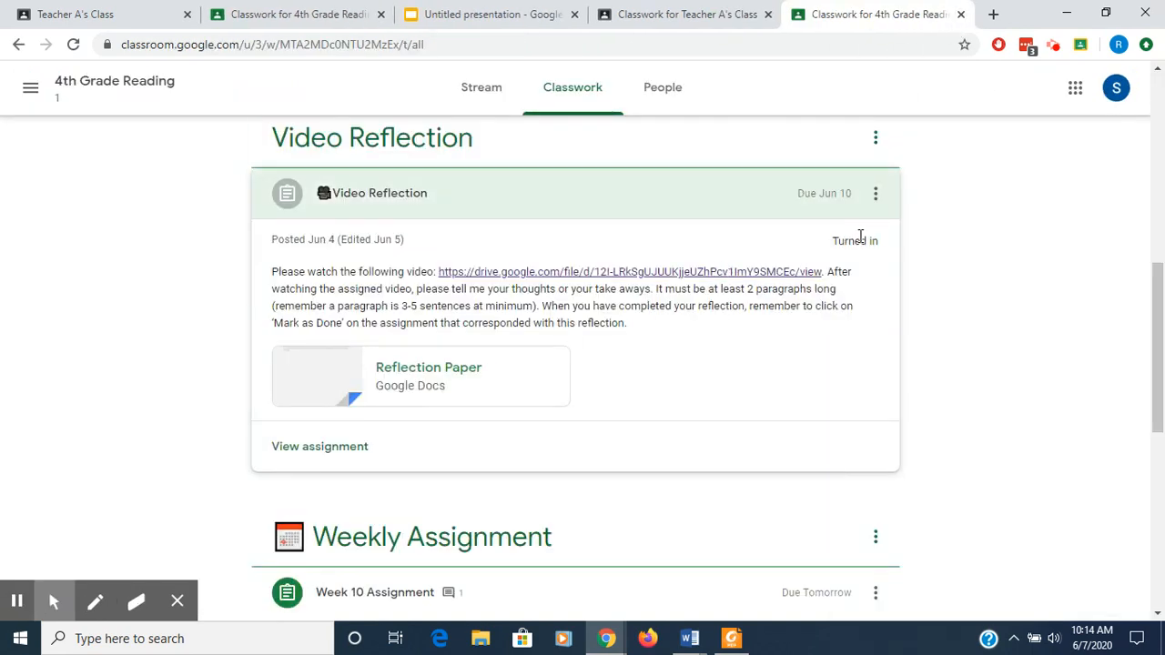
- Open the student's full Video Reflection assignment, unsubmit it and mark it as done again, returning to the class's Classwork page
click(347, 449)
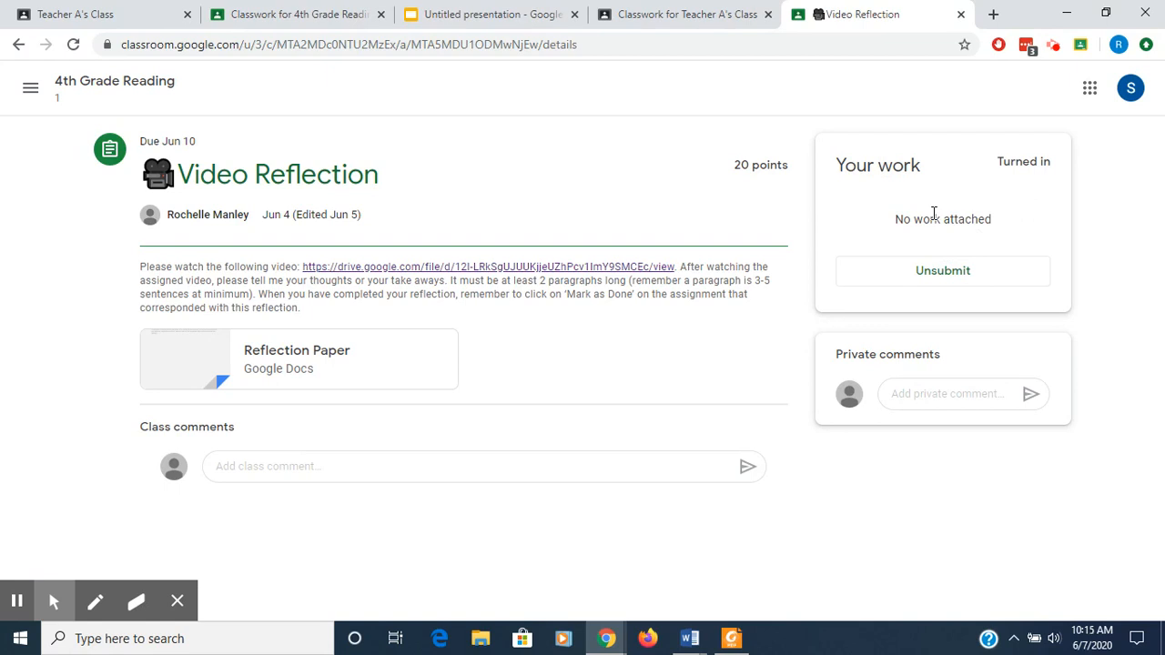
click(936, 275)
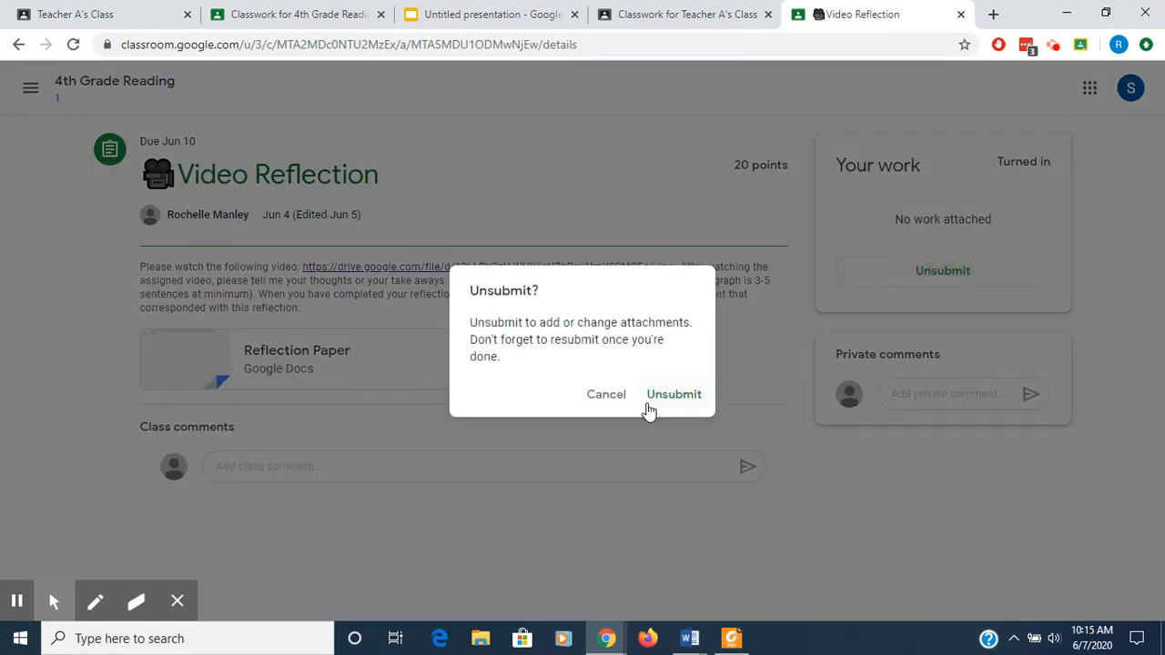
click(662, 396)
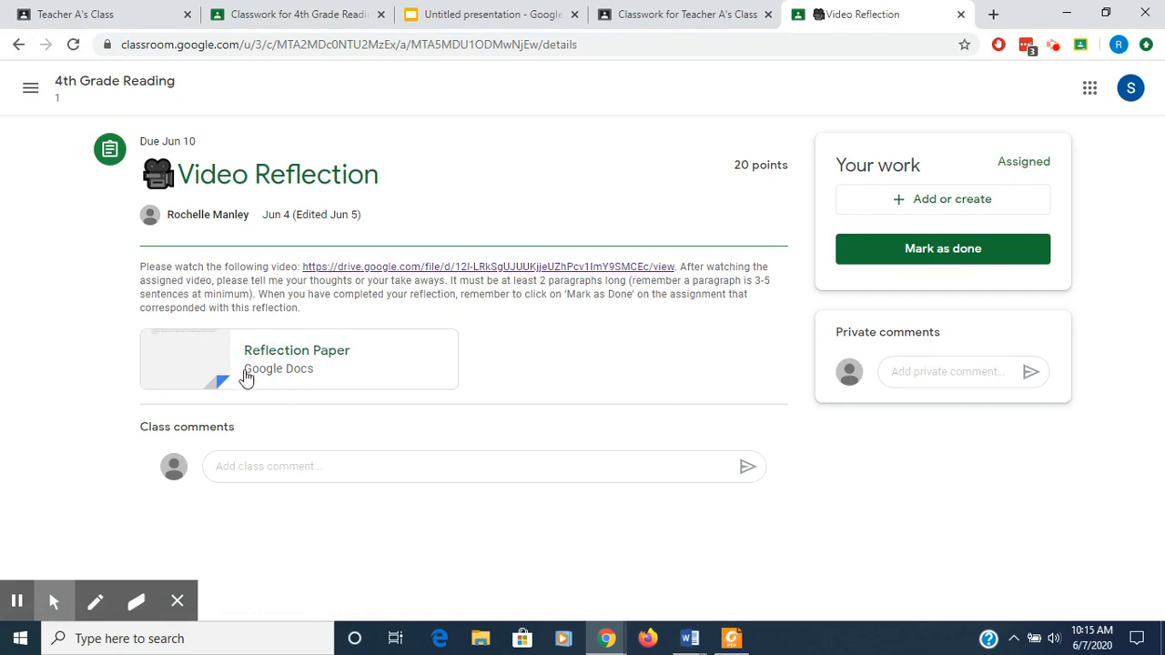
click(952, 255)
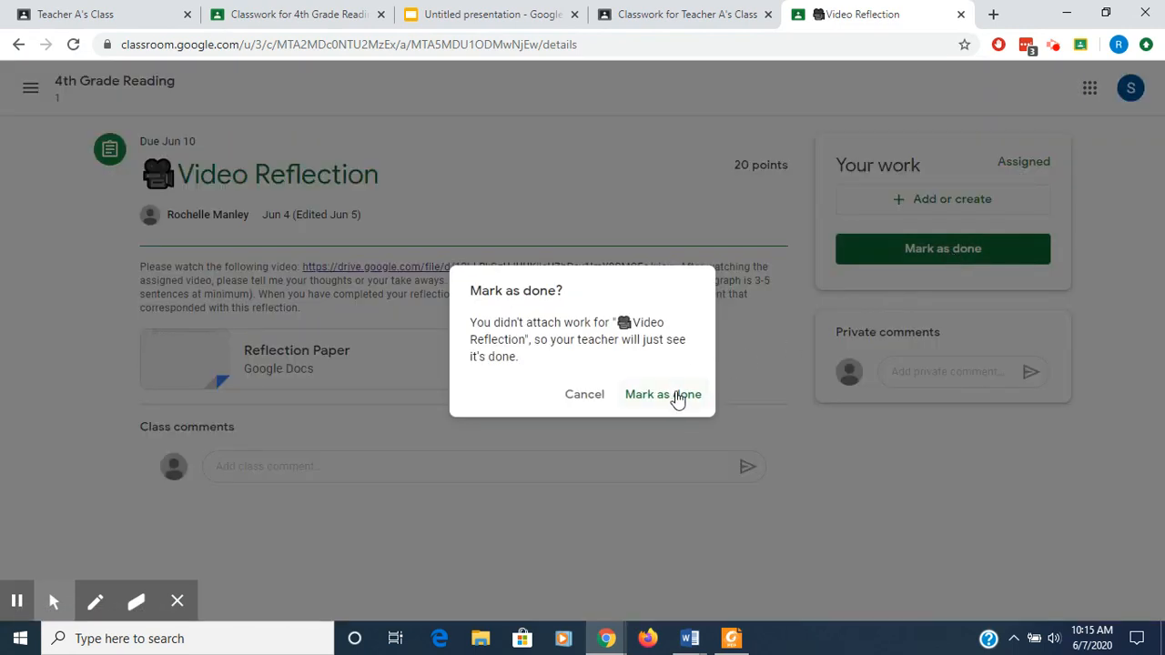
click(676, 399)
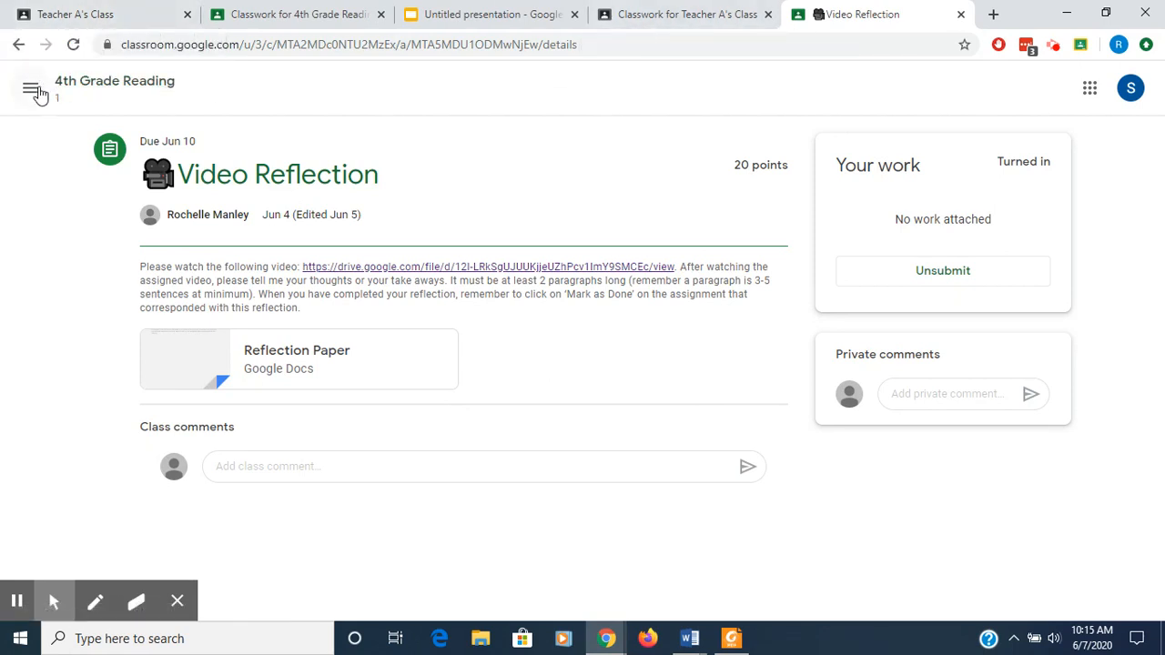
click(82, 80)
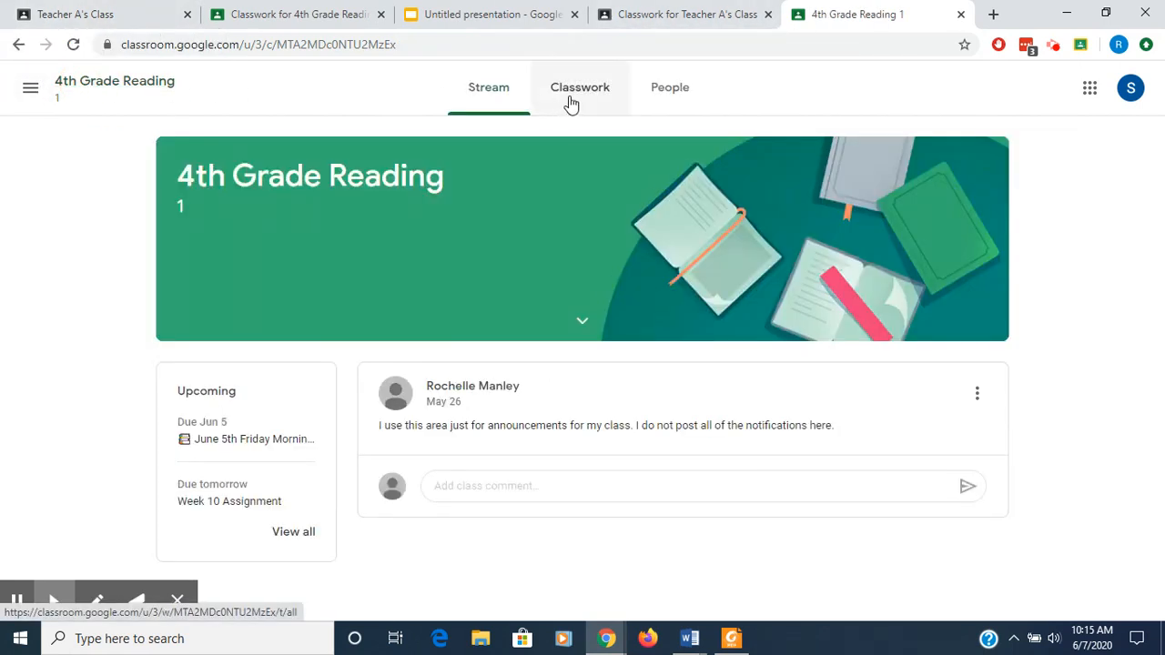
click(570, 103)
- Review the teacher's Teacher A's Class stream from the June 4 posts up to the June 5 A Boy Named Bat reading post
click(137, 18)
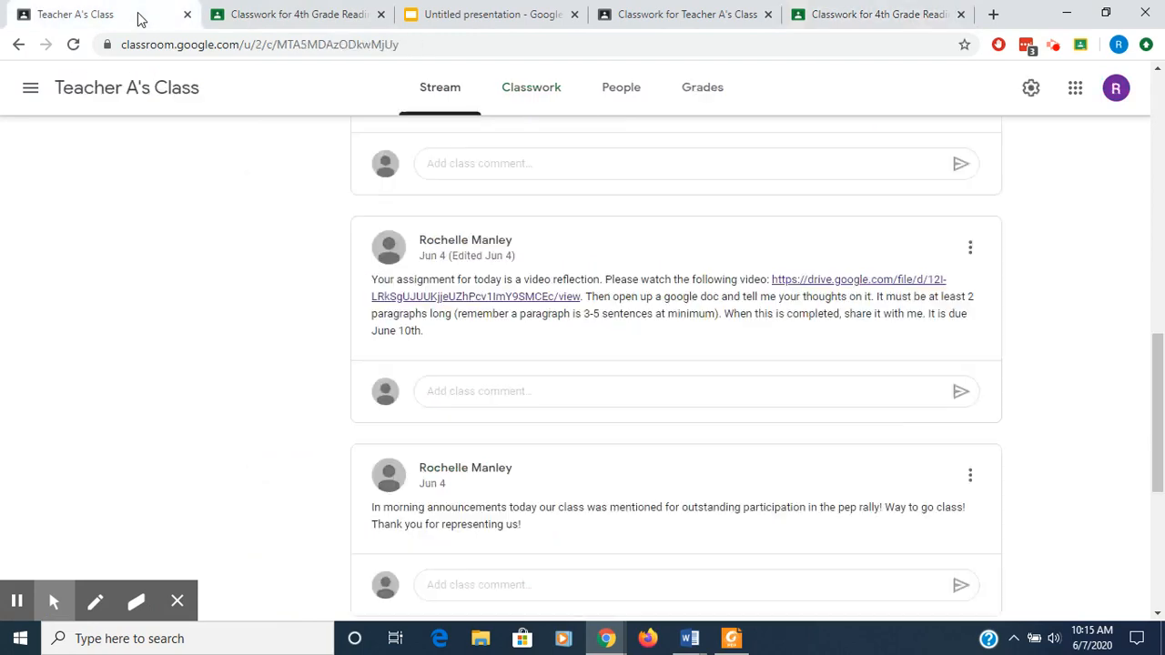
scroll(127, 404, up, 5)
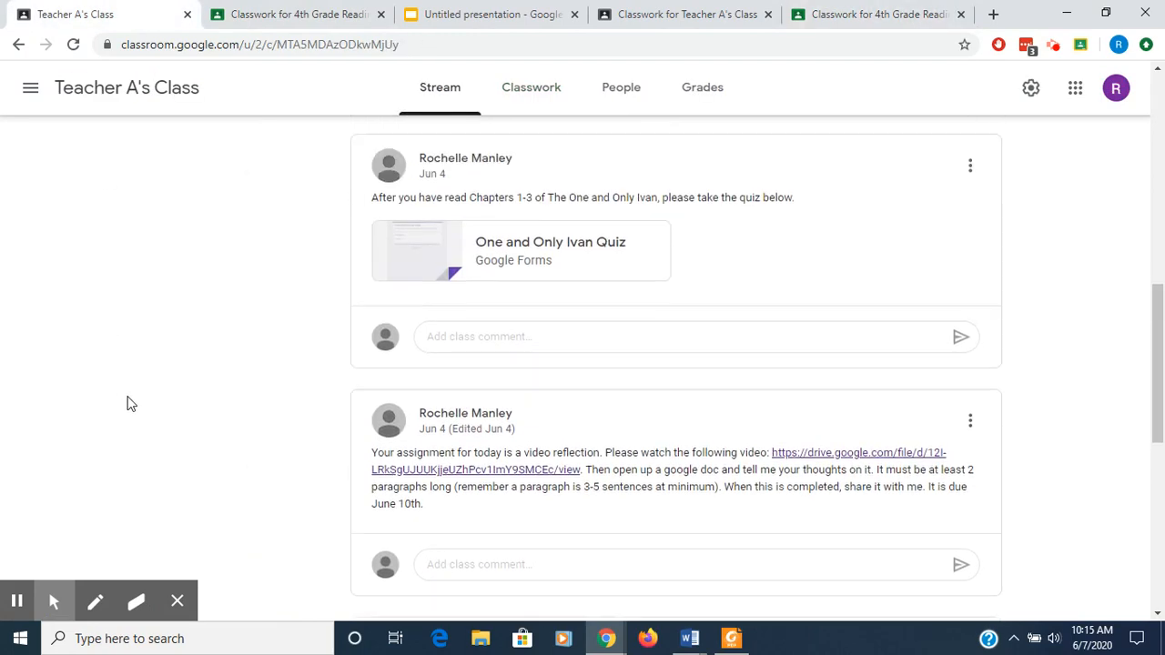
scroll(128, 404, up, 4)
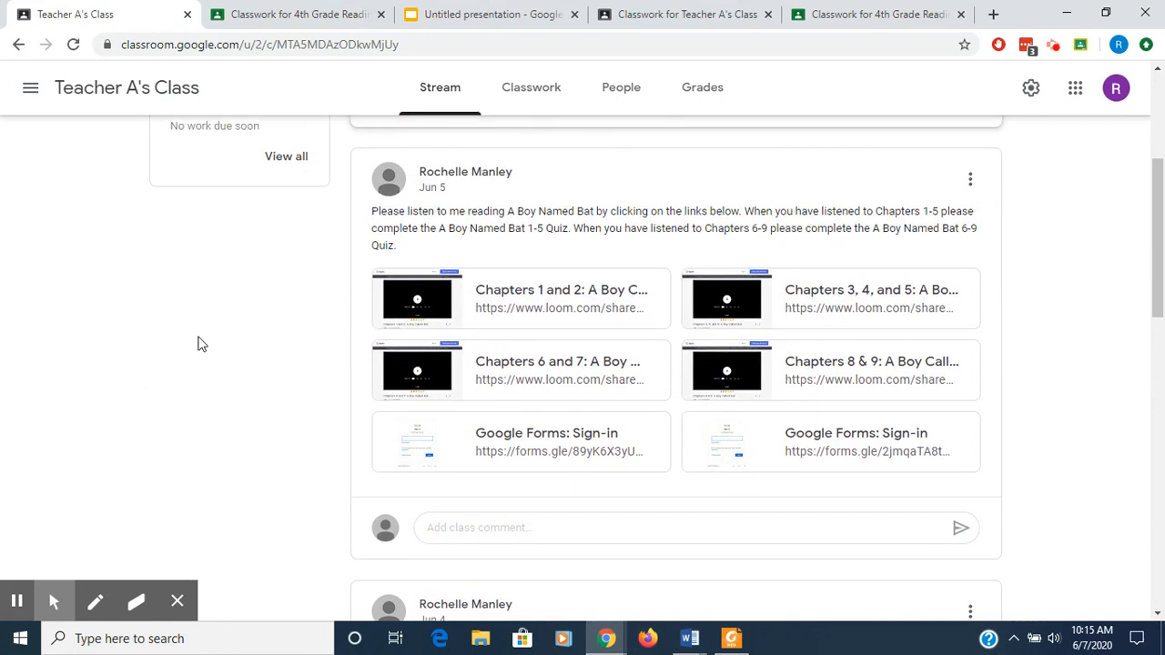
scroll(201, 344, up, 1)
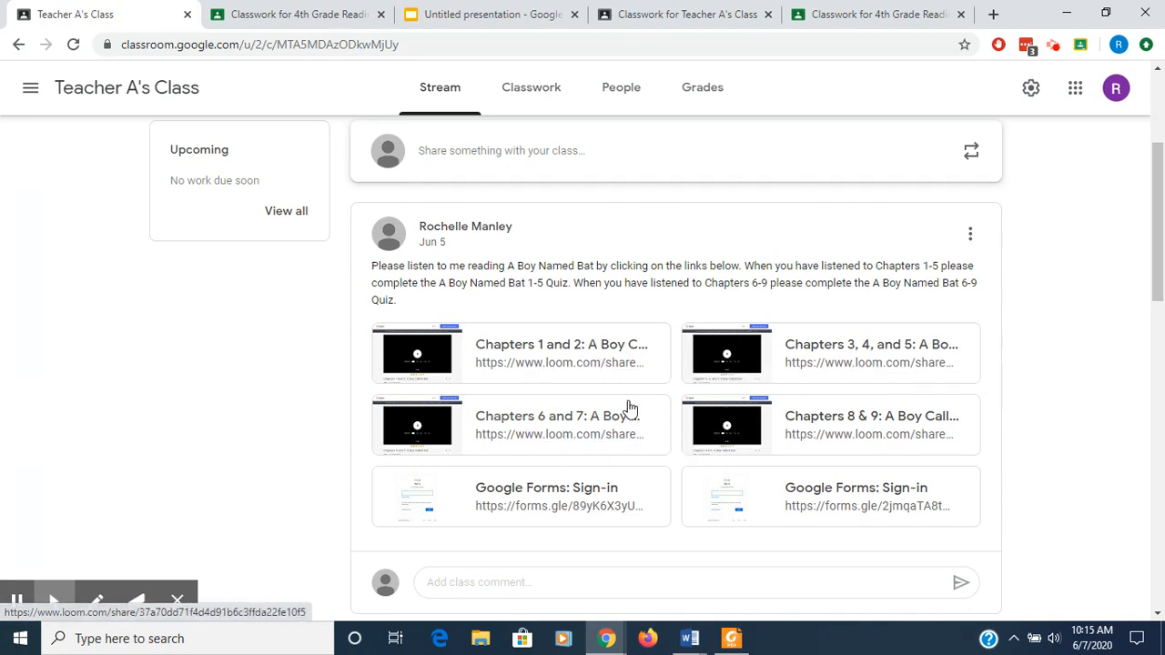
- In the teacher's 4th Grade Reading Classwork, collapse Video Reflection and expand the A Boy Called Bat (Links) material under Teacher Readings
click(323, 27)
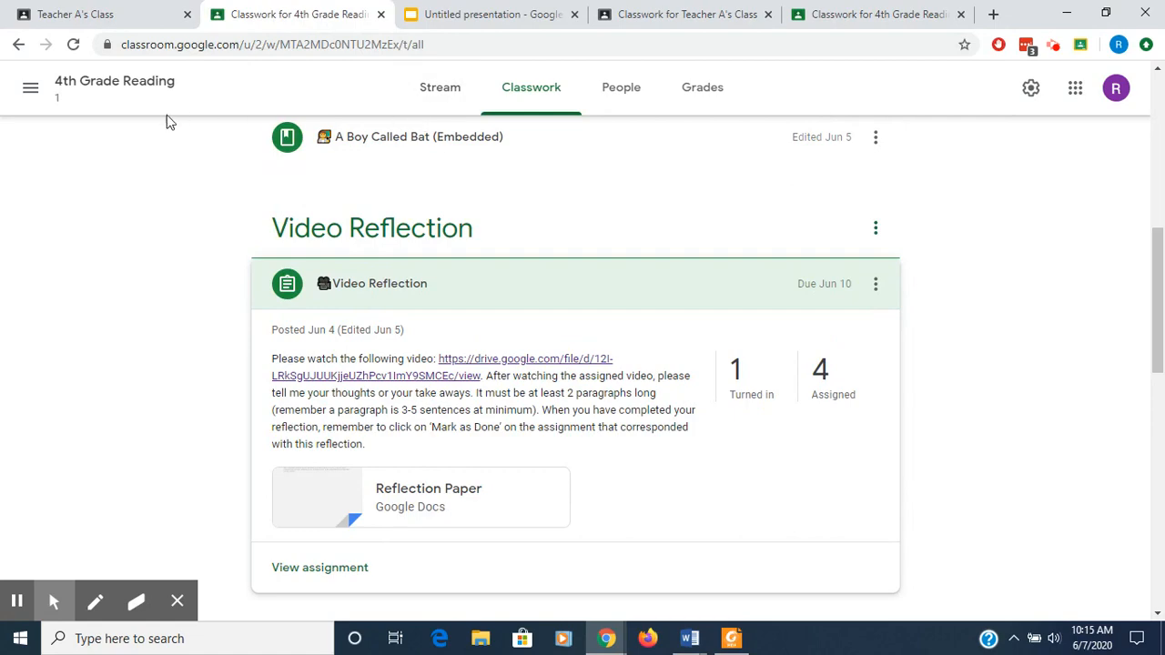
scroll(185, 201, up, 5)
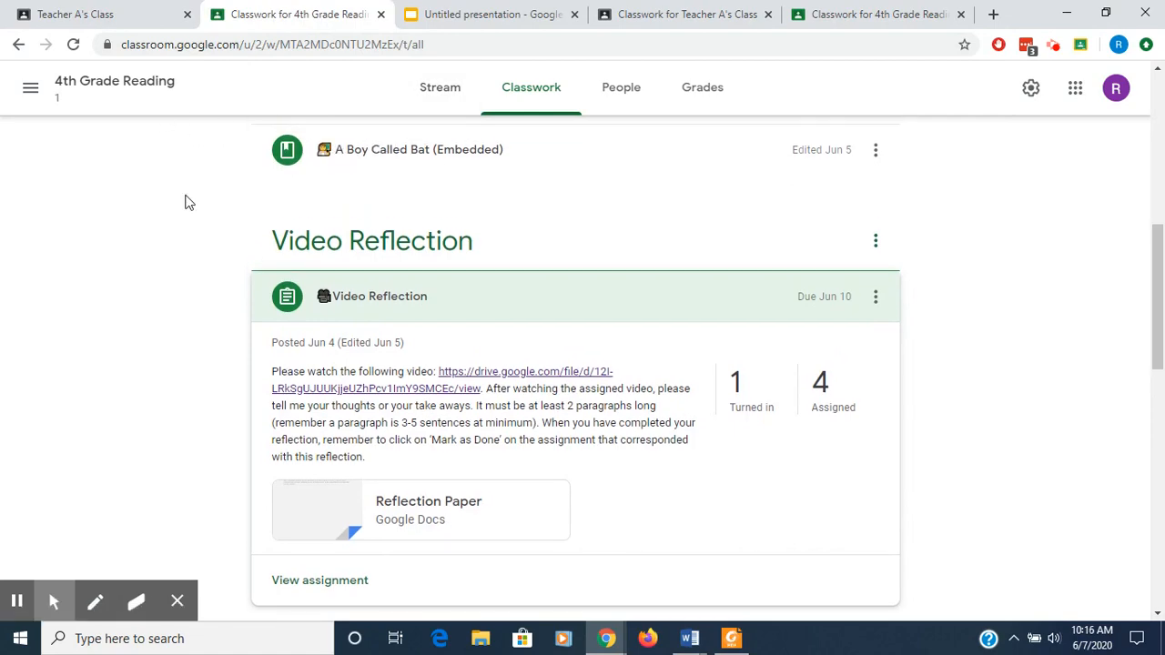
scroll(185, 202, up, 3)
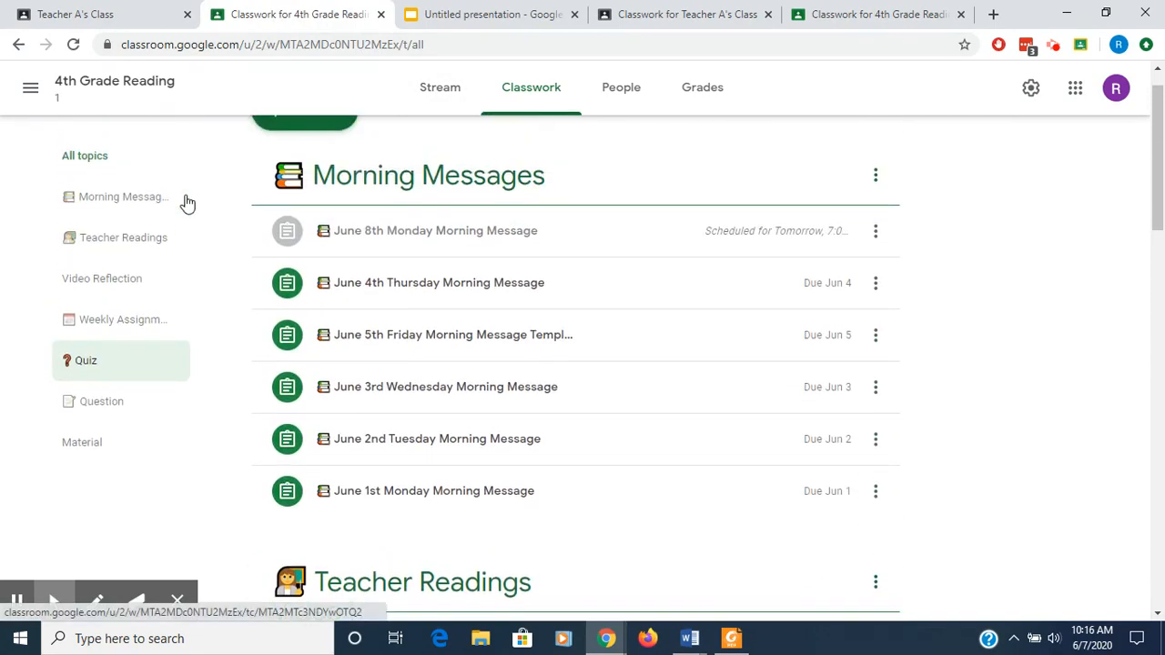
scroll(185, 202, down, 5)
scroll(185, 202, down, 2)
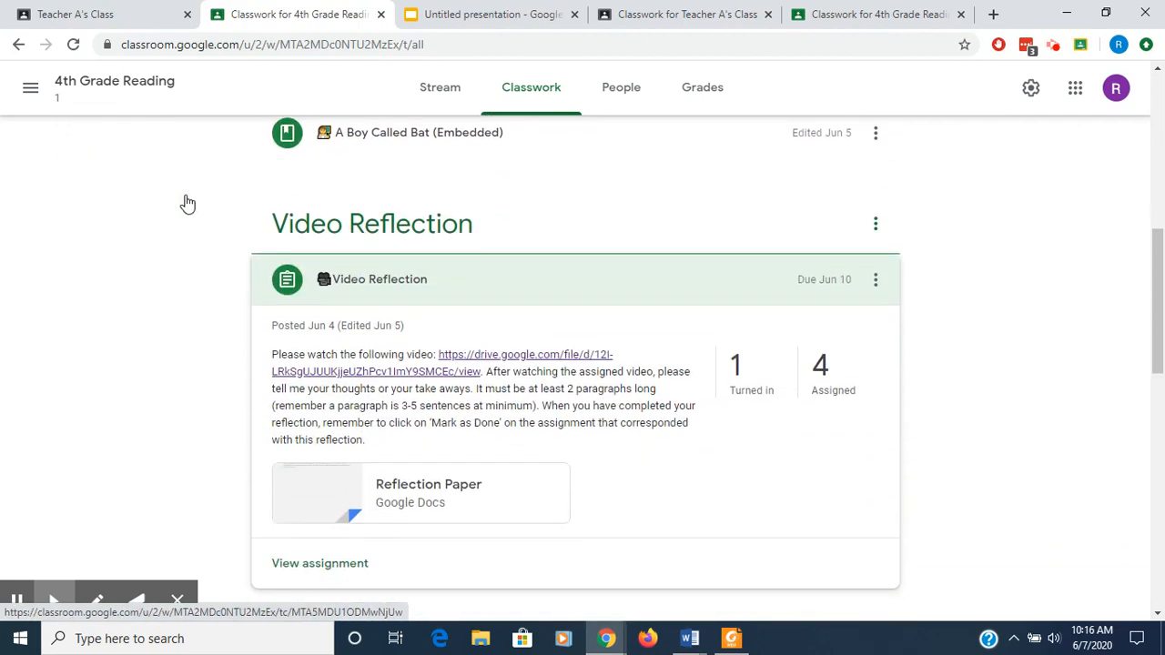
click(548, 289)
scroll(550, 238, up, 2)
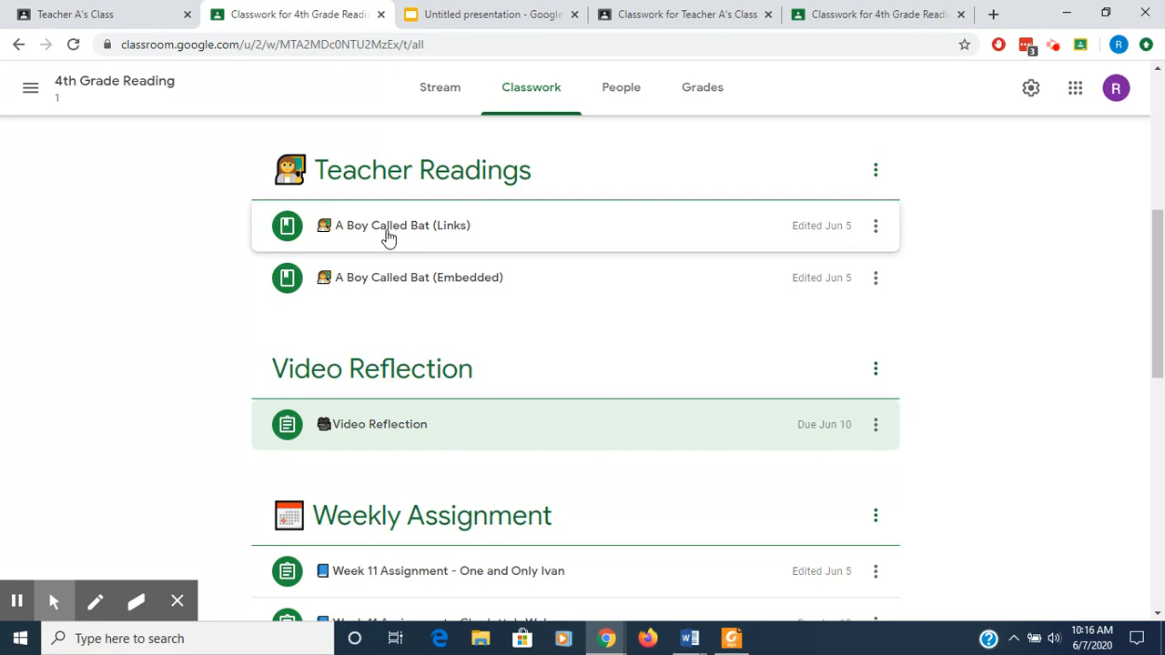
click(388, 235)
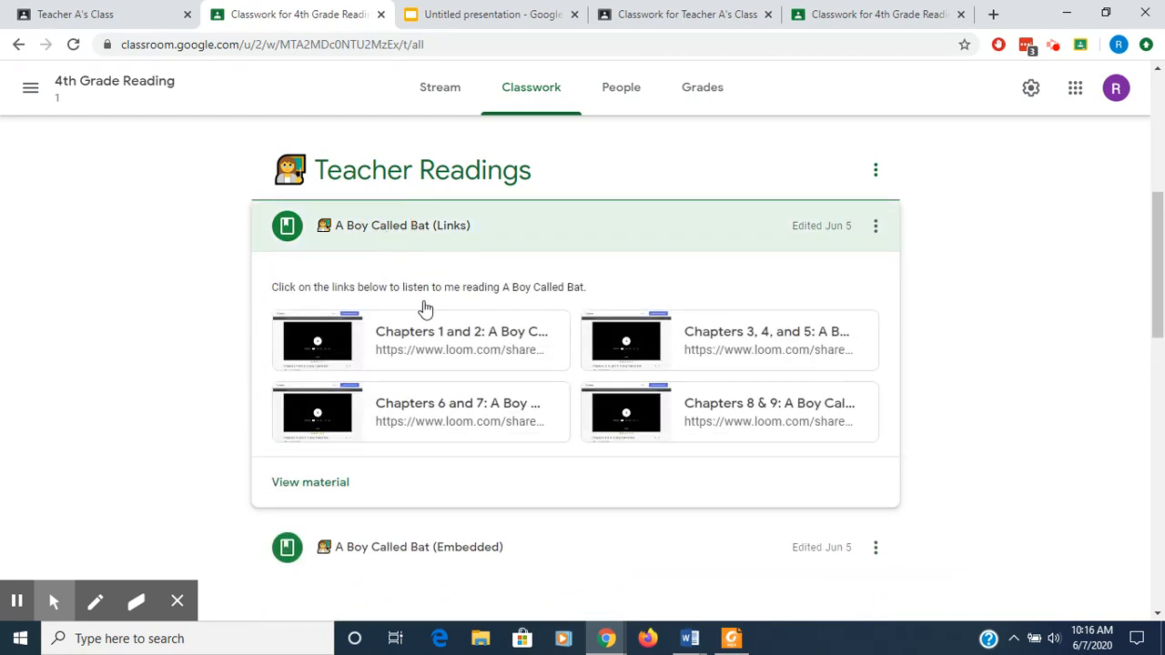
- Open the teacher's A Boy Called Bat (Links) material for editing and view its chapter links and the attachment options
click(875, 232)
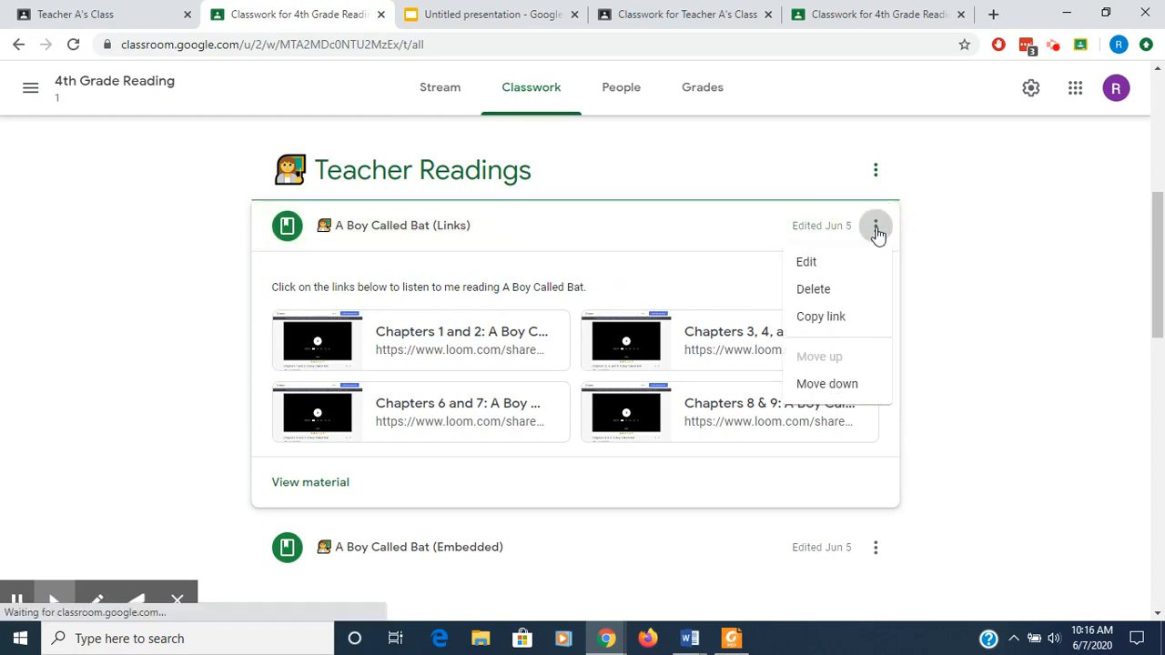
click(829, 263)
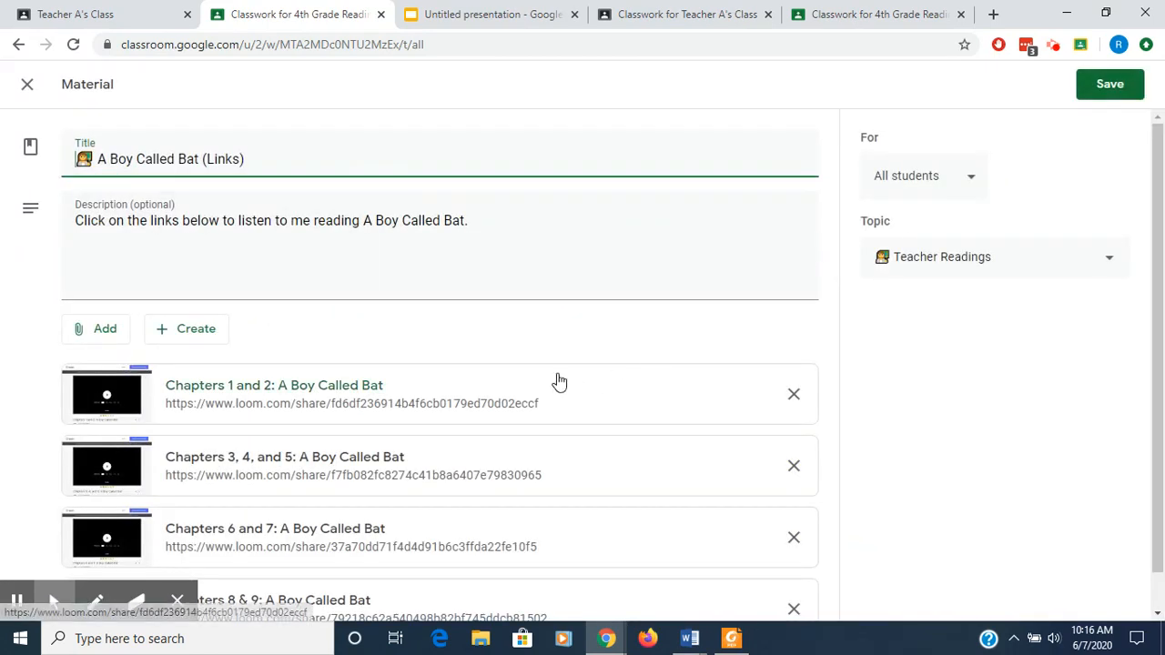
scroll(557, 382, down, 1)
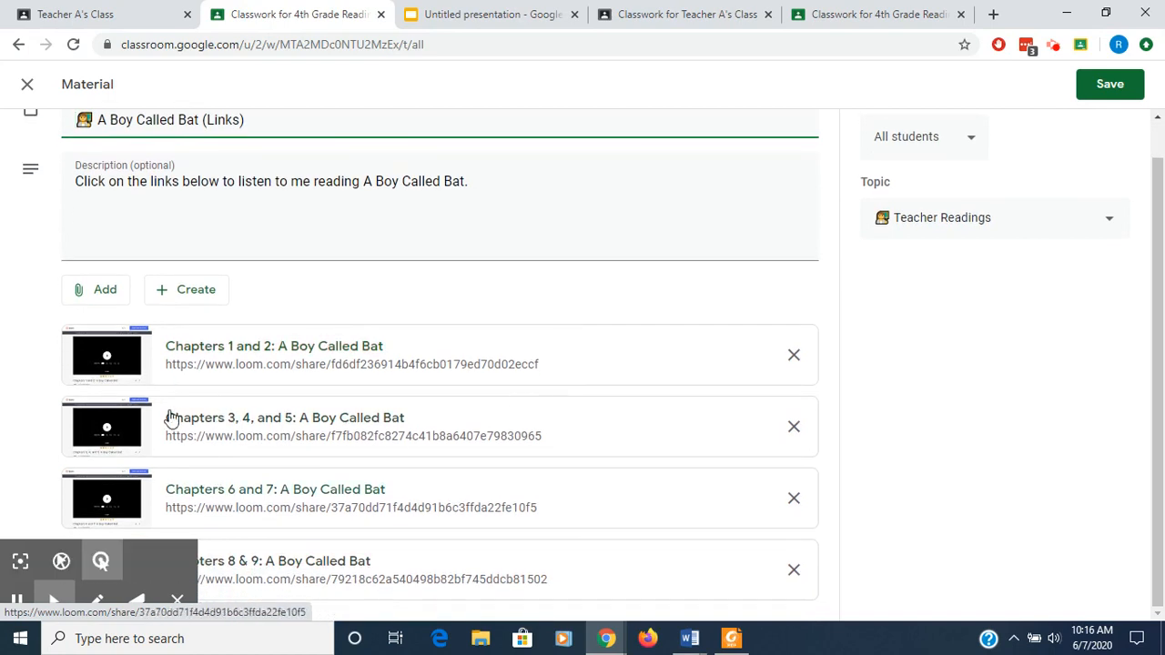
click(105, 297)
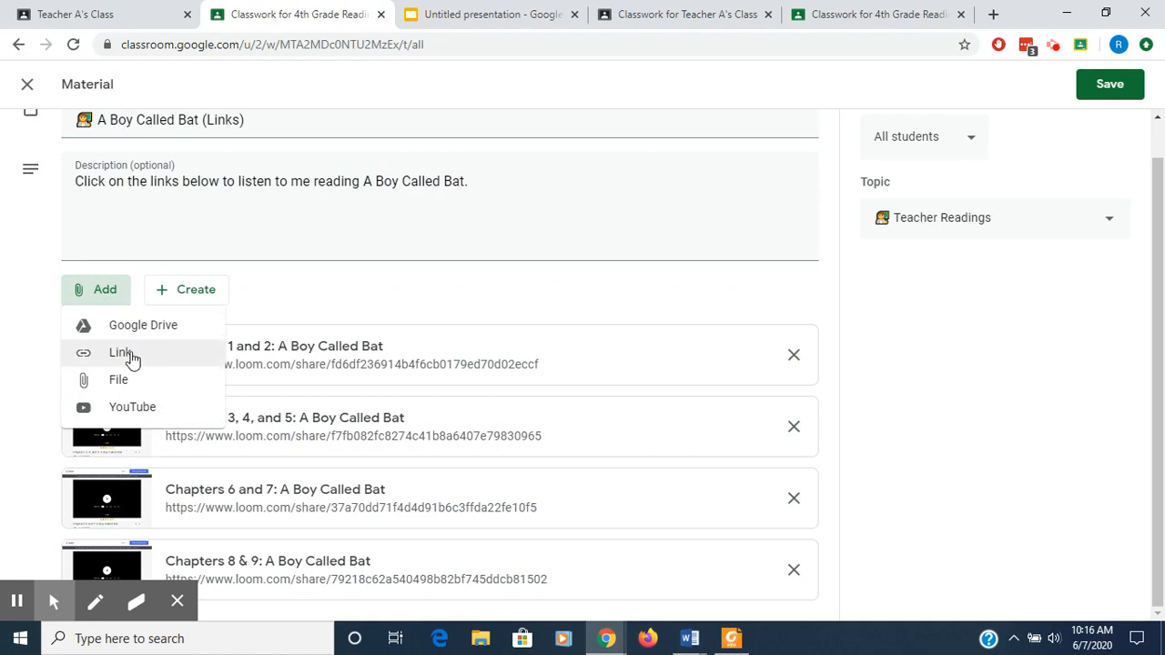
click(317, 288)
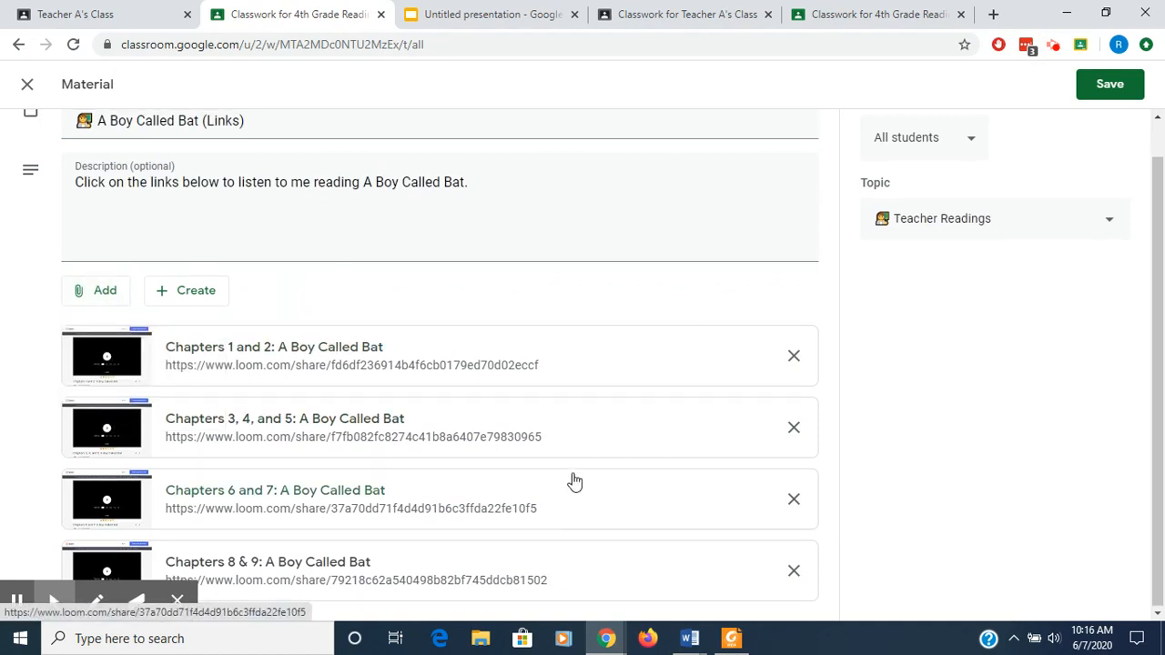
scroll(574, 481, up, 1)
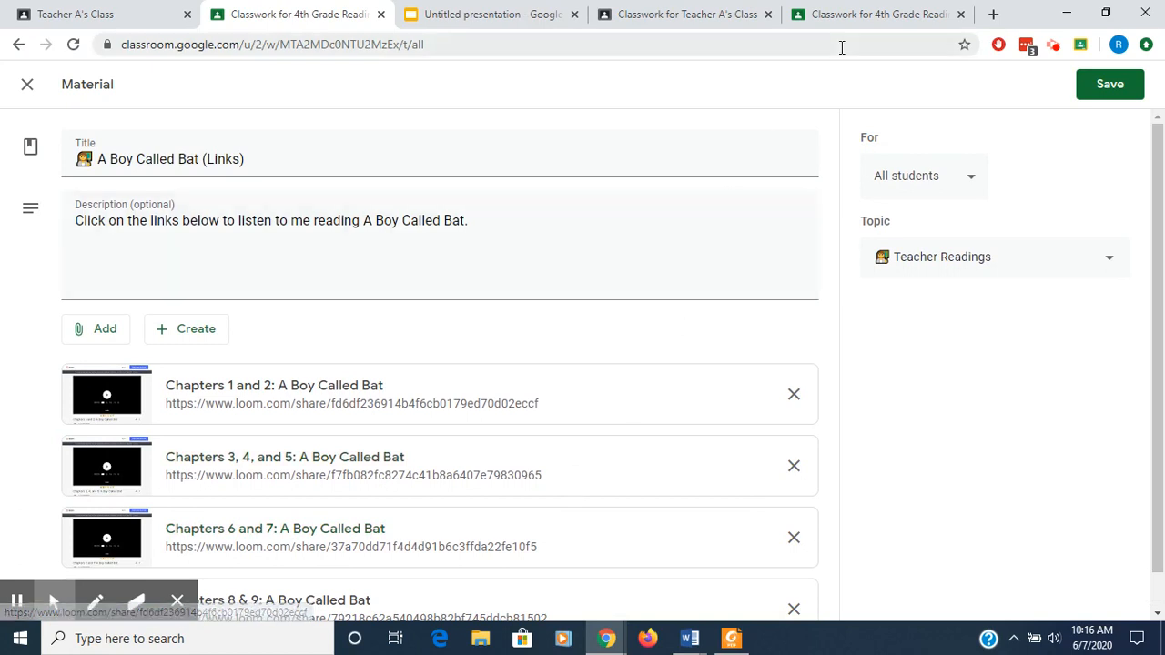
- In the student's 4th Grade Reading Classwork, collapse Video Reflection and expand A Boy Called Bat (Links) under Teacher Readings
click(861, 20)
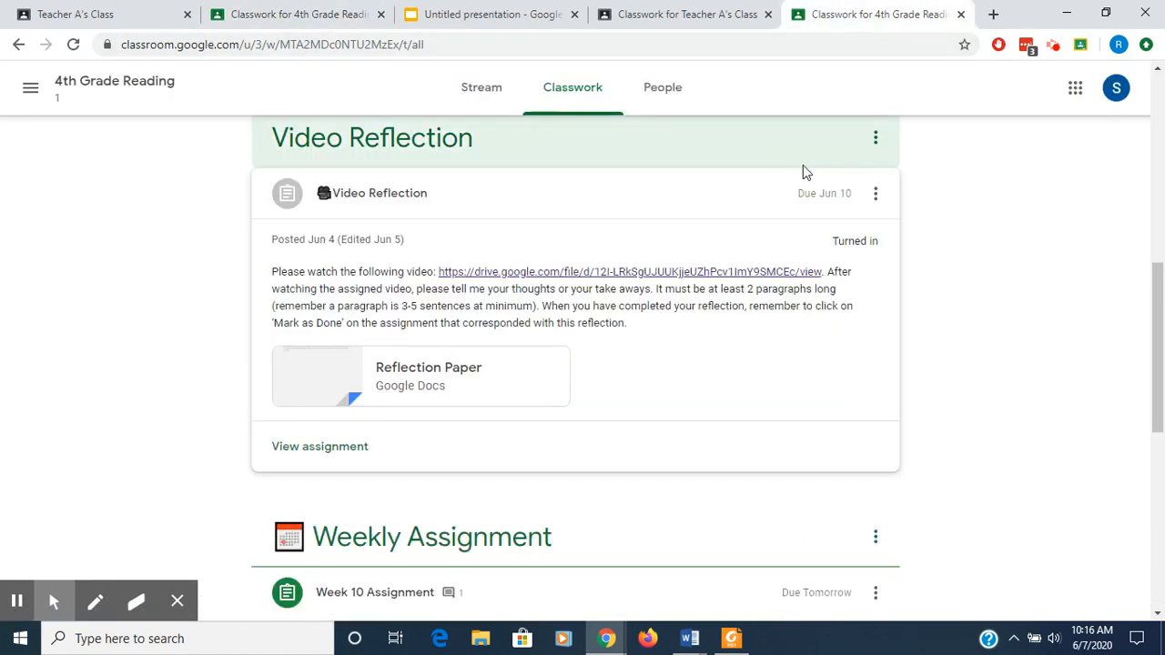
click(625, 193)
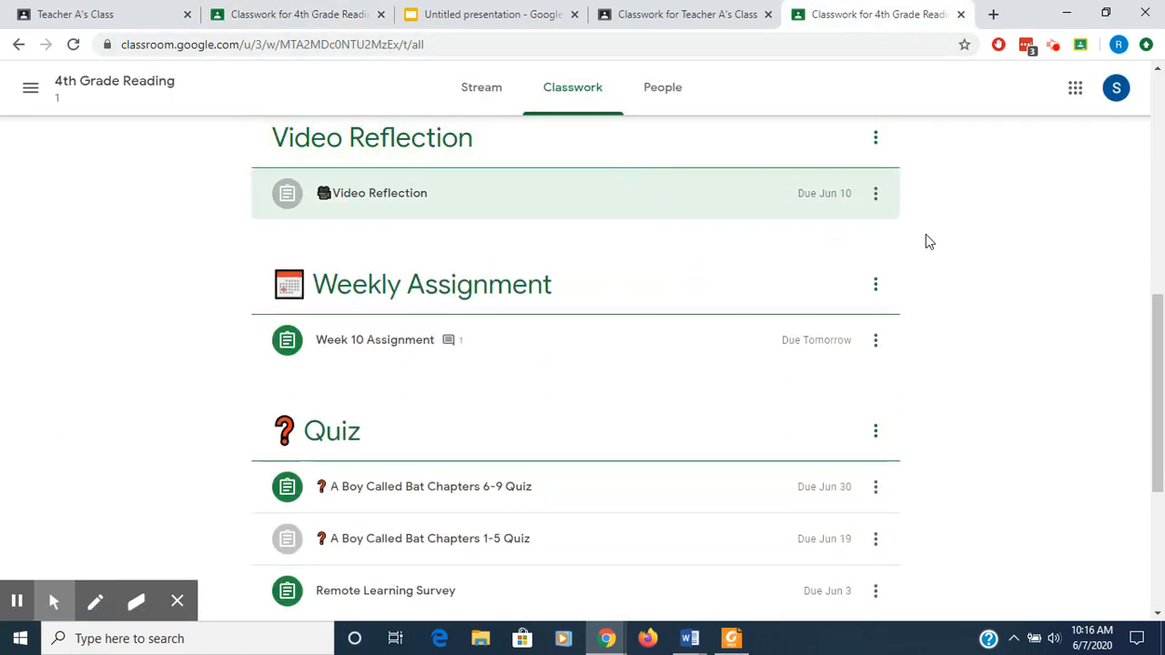
scroll(926, 242, up, 2)
scroll(926, 241, up, 1)
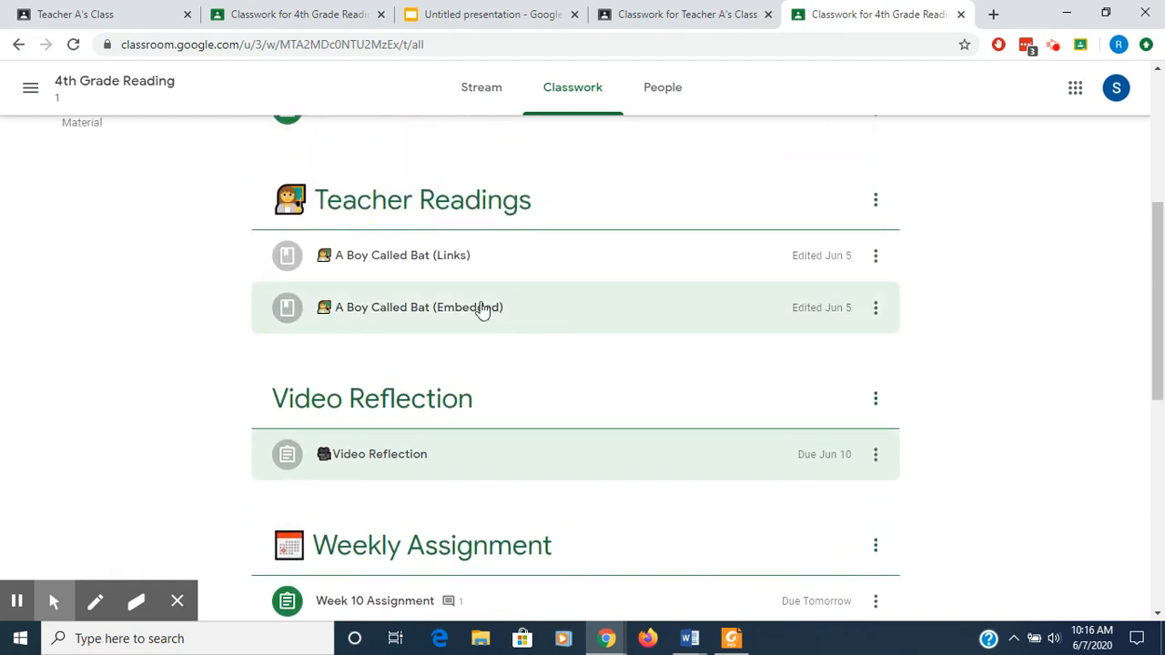
click(433, 264)
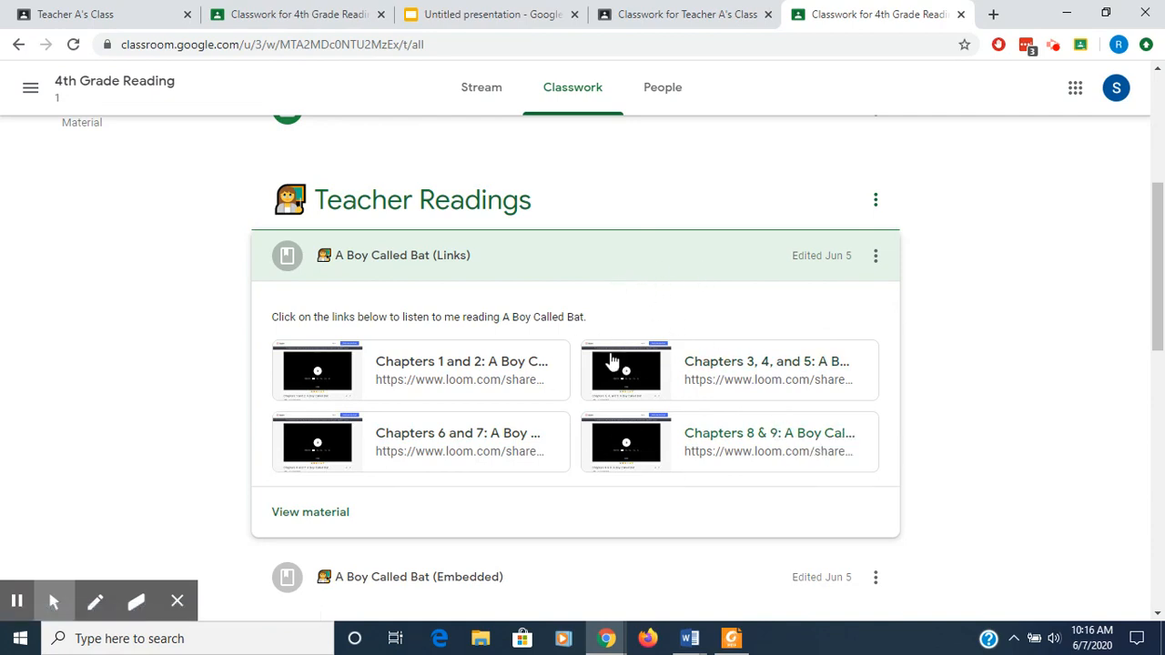
- Close the teacher's material editor without saving and expand A Boy Called Bat (Embedded) in the teacher's Classwork
click(346, 26)
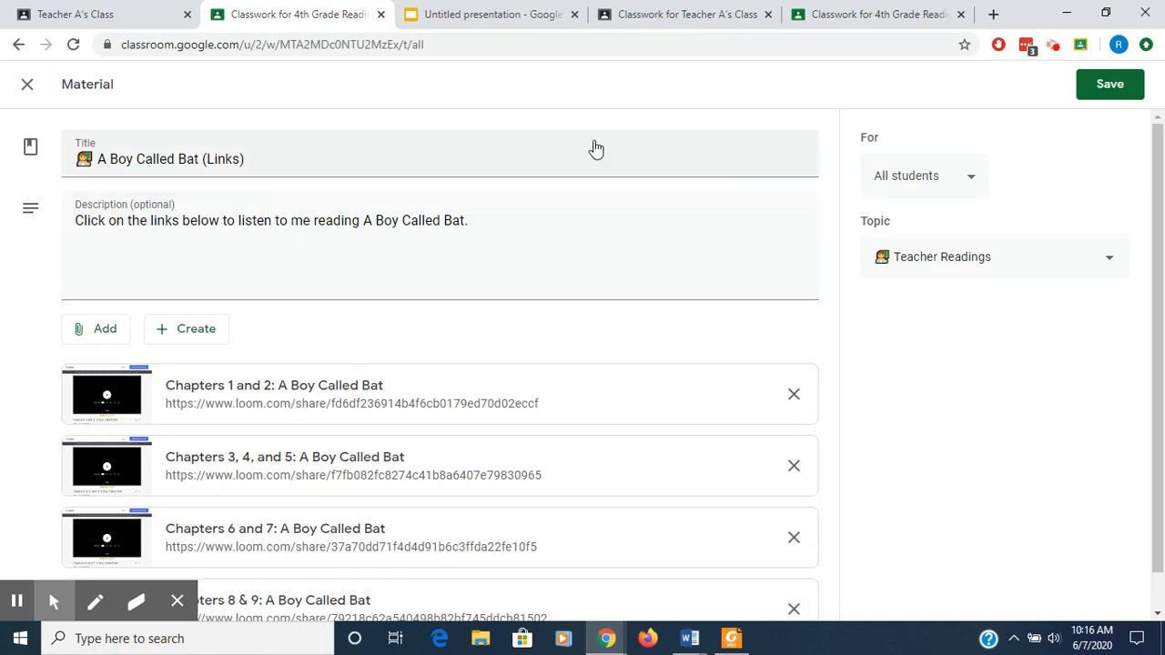
click(26, 87)
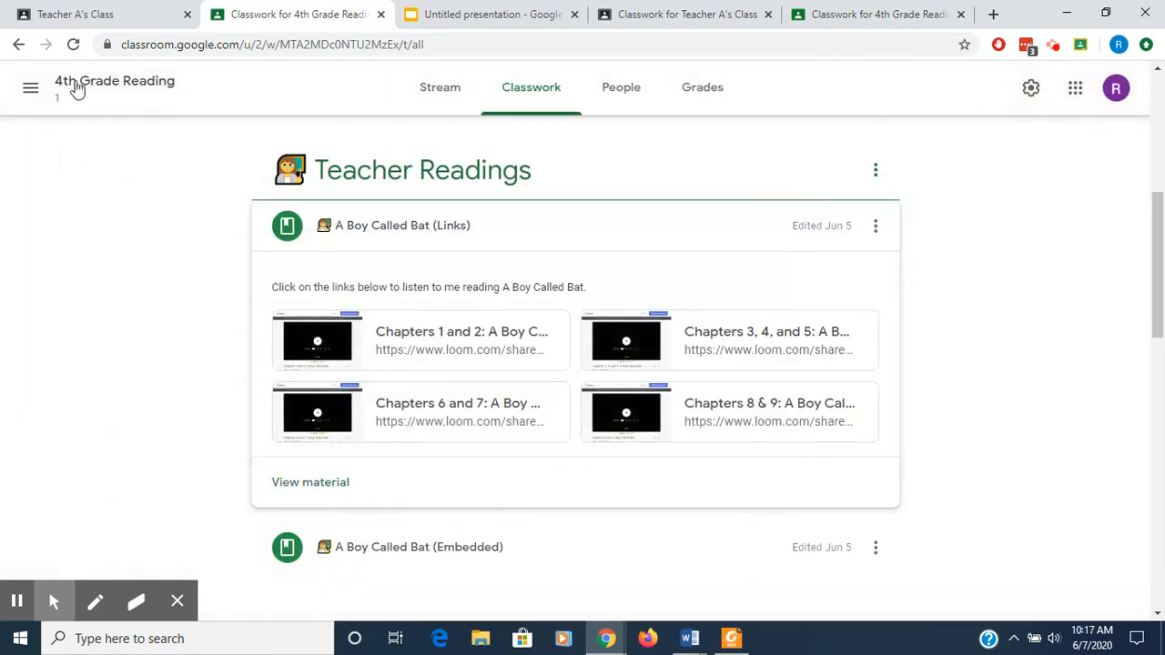
click(549, 240)
click(542, 284)
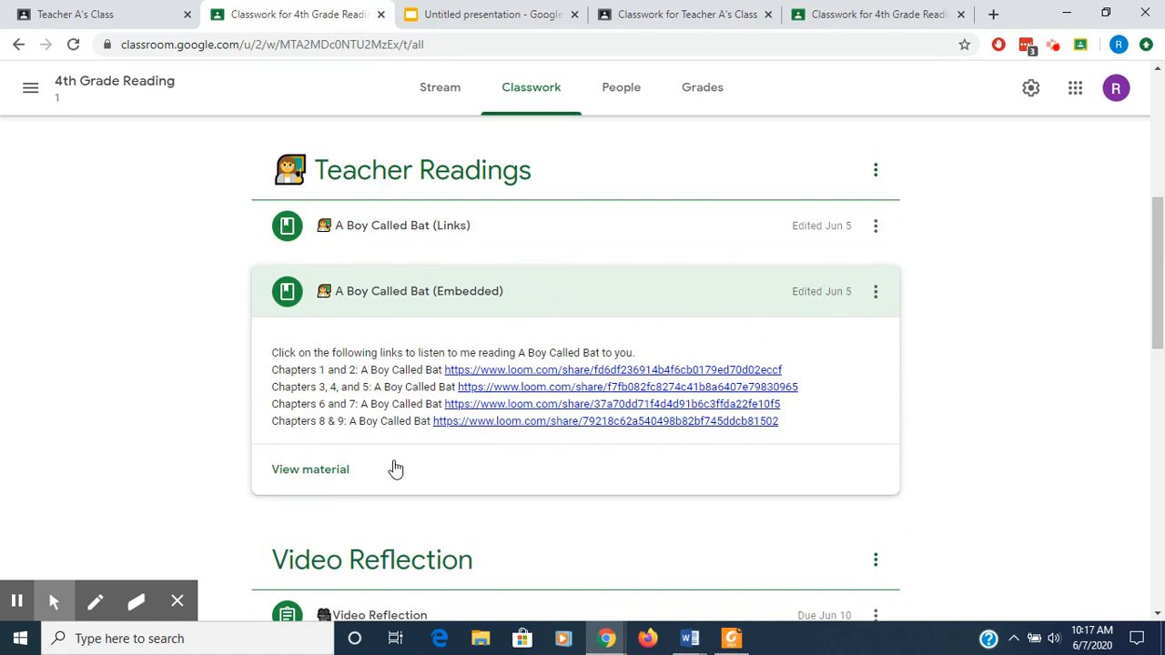
- In the student's Classwork, expand A Boy Called Bat (Embedded), open its Chapters 1 and 2 link and close the video page
click(860, 17)
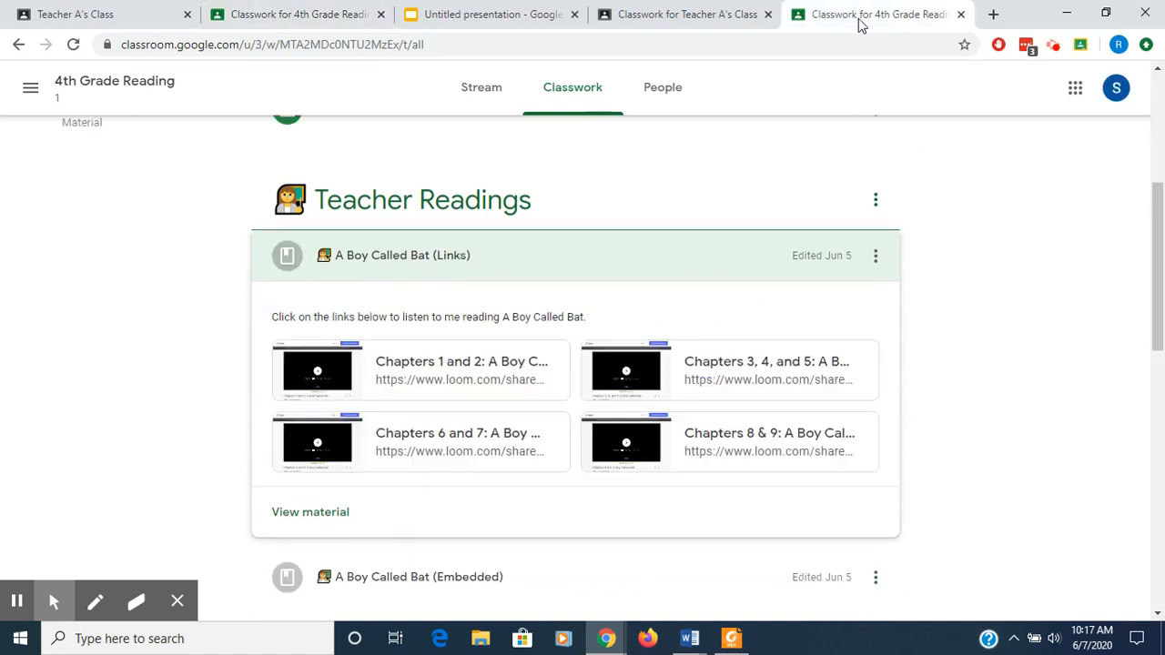
click(611, 272)
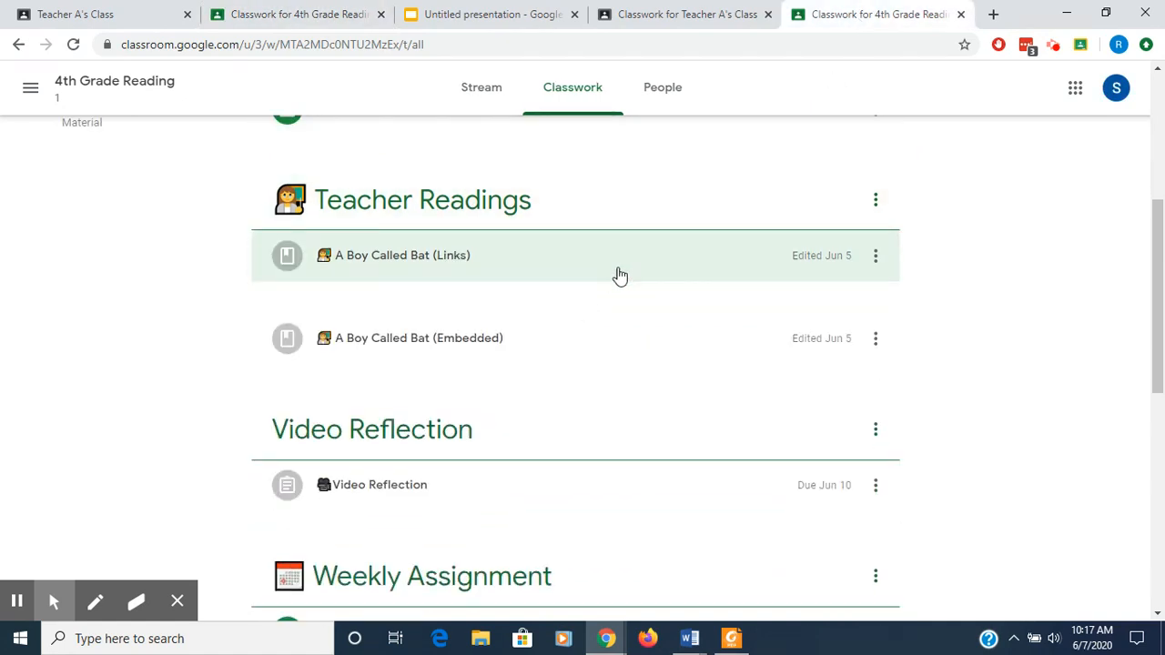
click(504, 319)
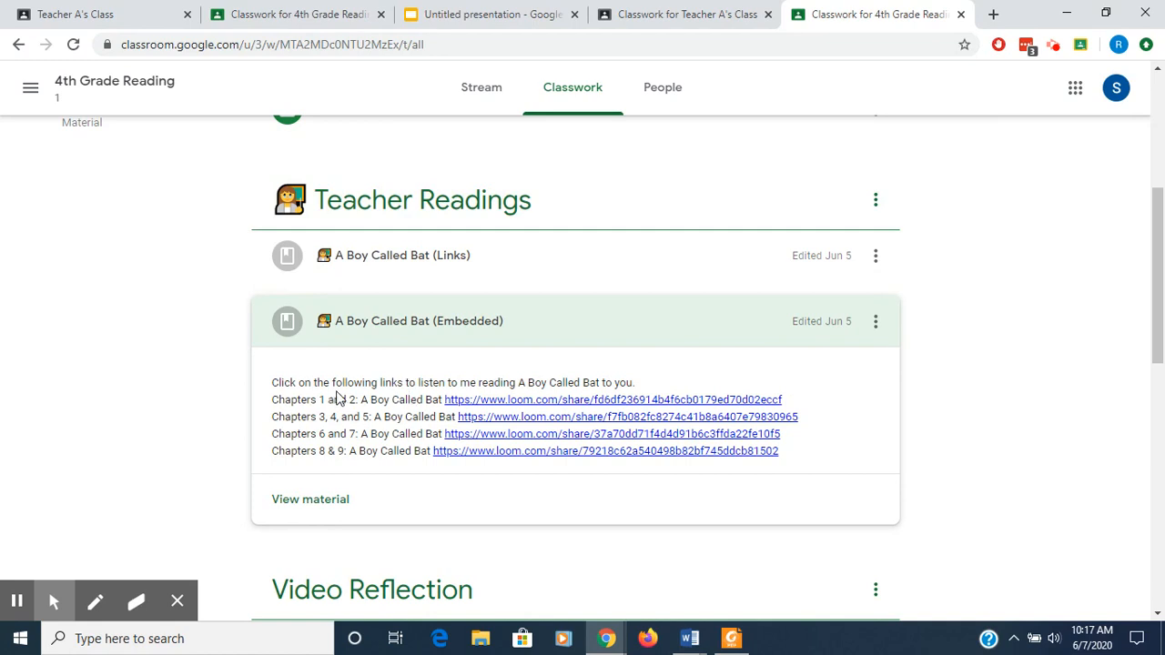
click(528, 403)
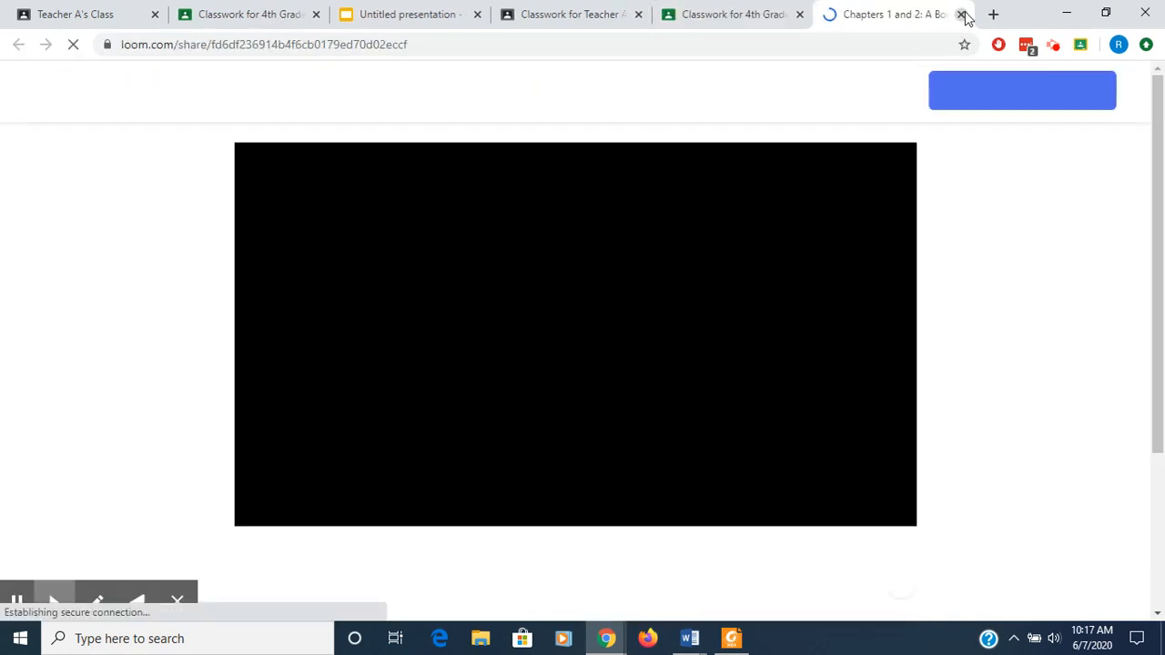
click(963, 15)
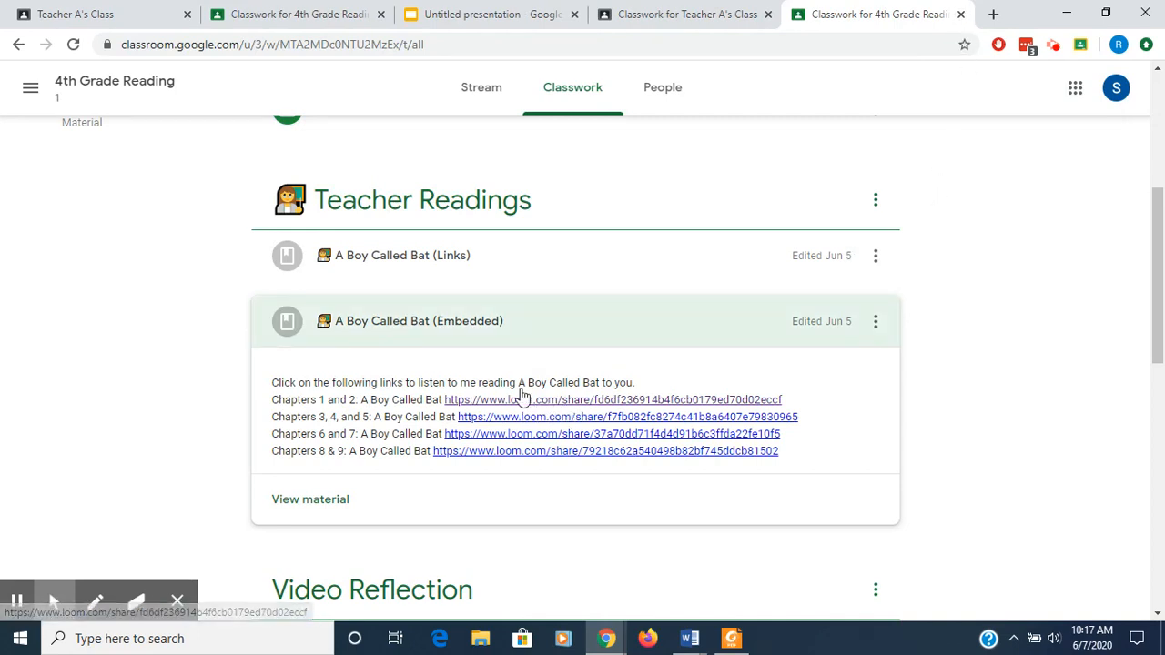
- Expand A Boy Called Bat (Links) again in the student's Classwork and in the teacher's Classwork to compare it with the embedded version
click(431, 263)
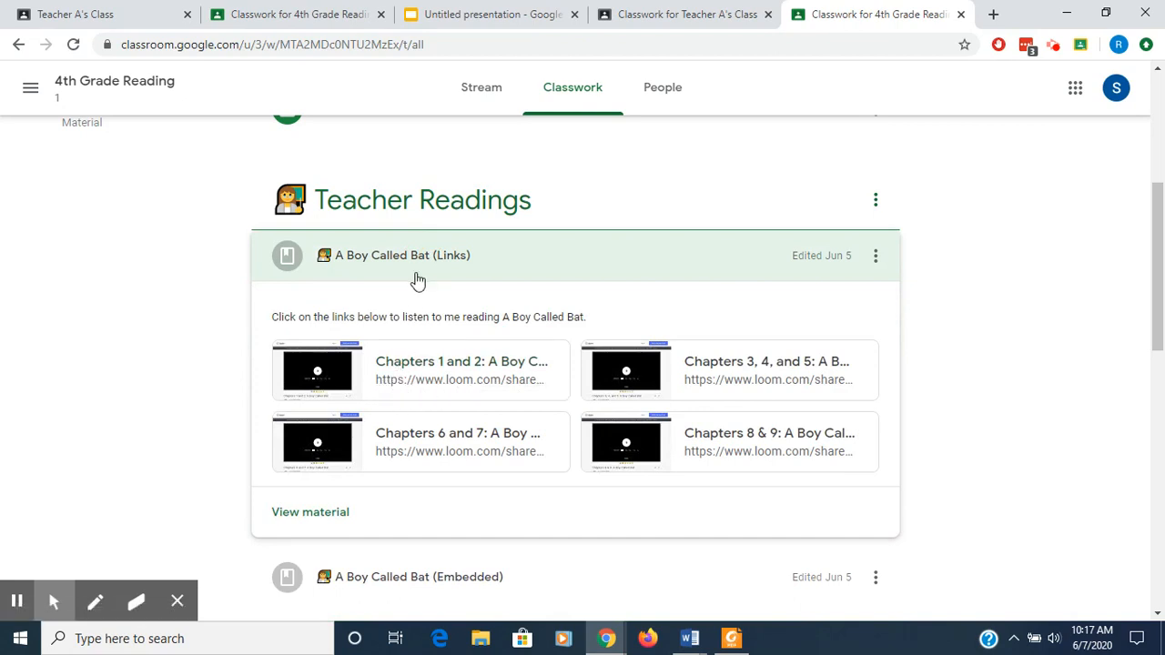
click(345, 26)
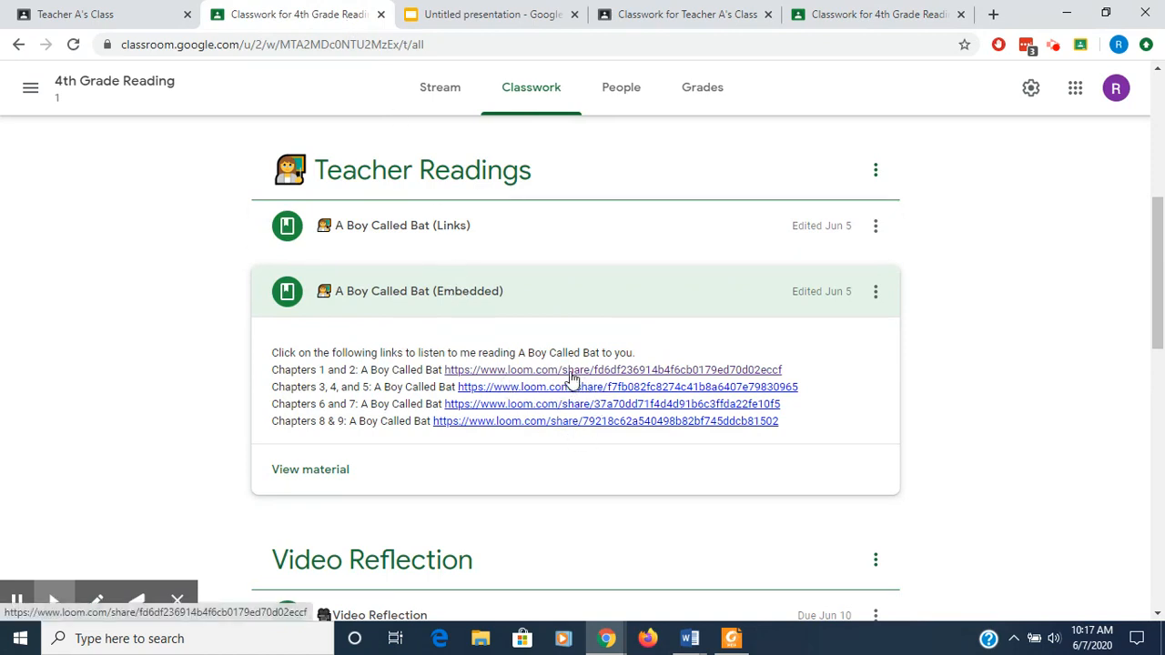
click(411, 233)
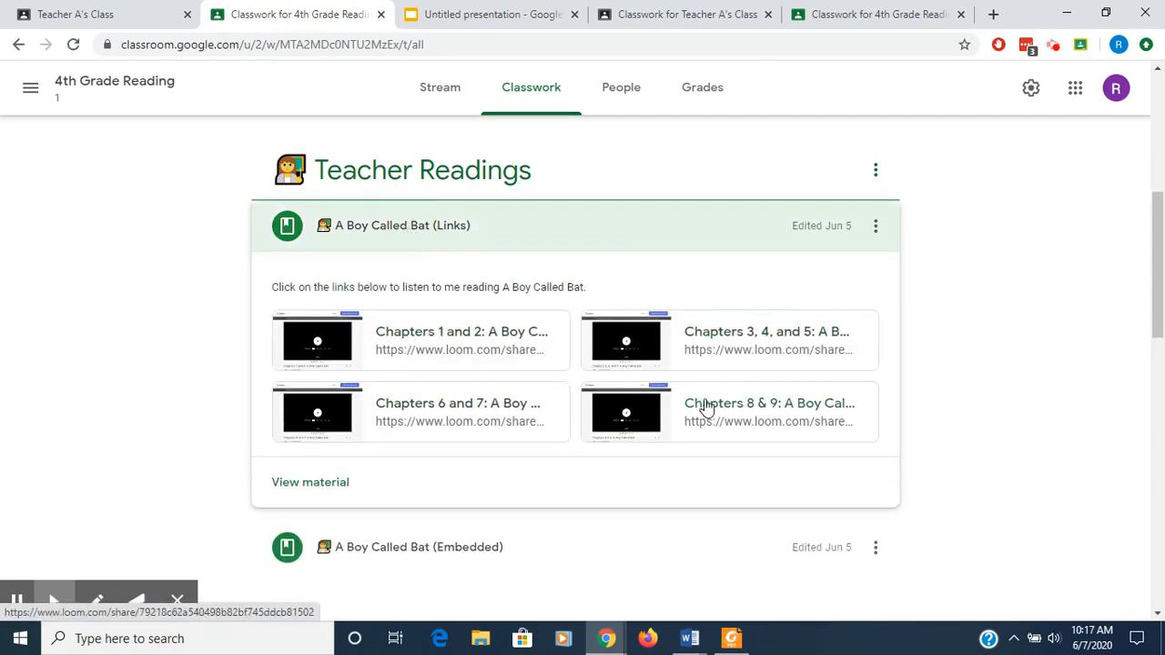
- Revisit the A Boy Named Bat post in Teacher A's Class stream and switch to the Stream slide in Google Slides
click(153, 23)
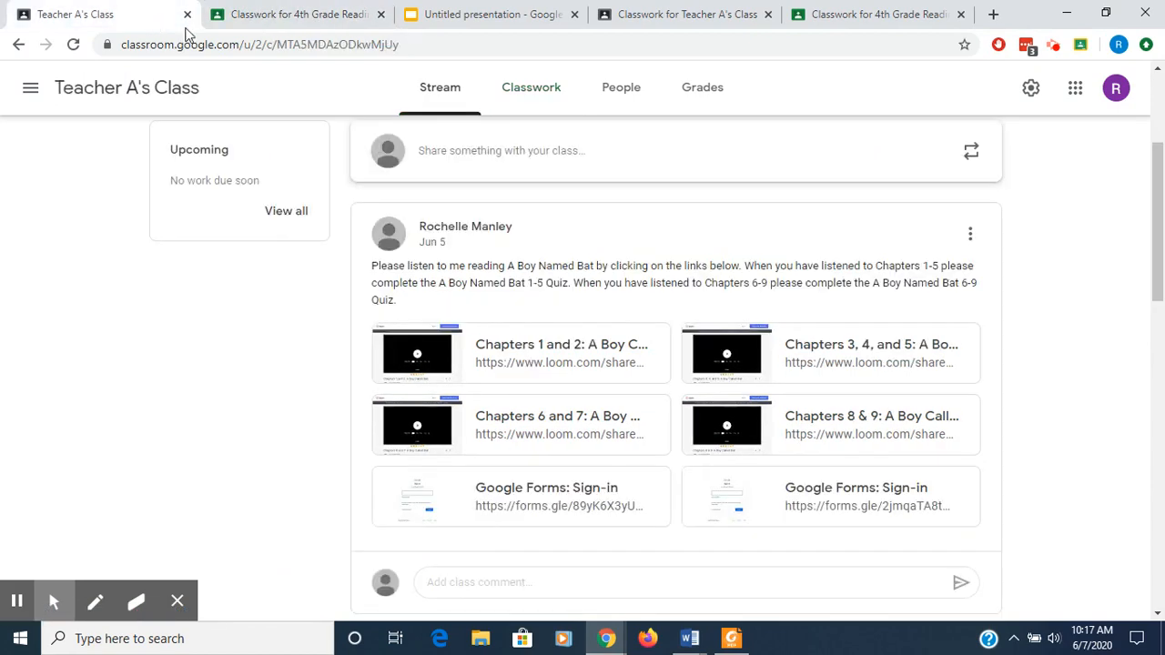
click(497, 17)
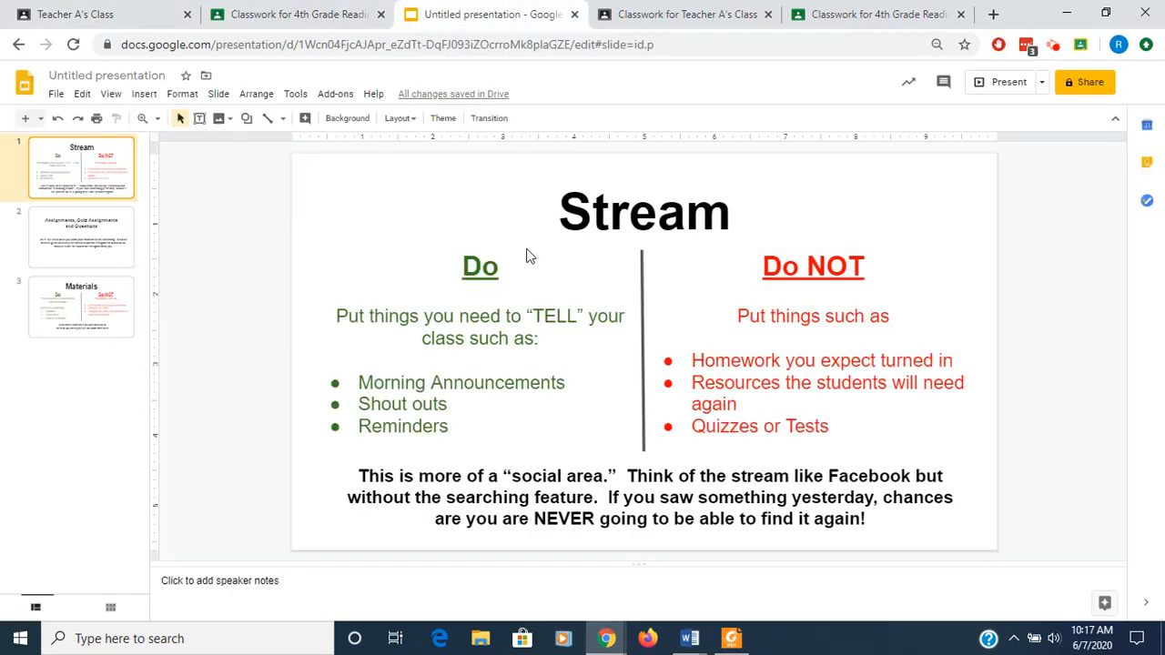